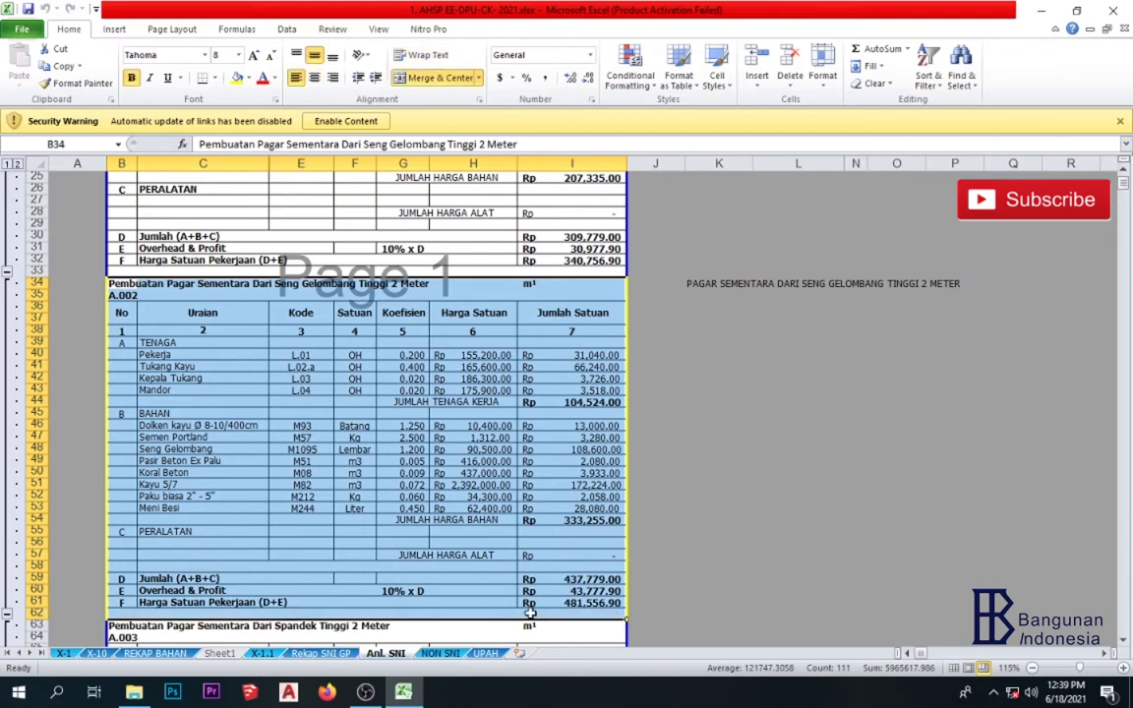
Step: Examine the sheet title and the A.001 wooden fence analysis, including its TENAGA section, at the start of the Anl. SNI sheet
scroll(394, 473, "up", 4)
scroll(420, 496, "up", 4)
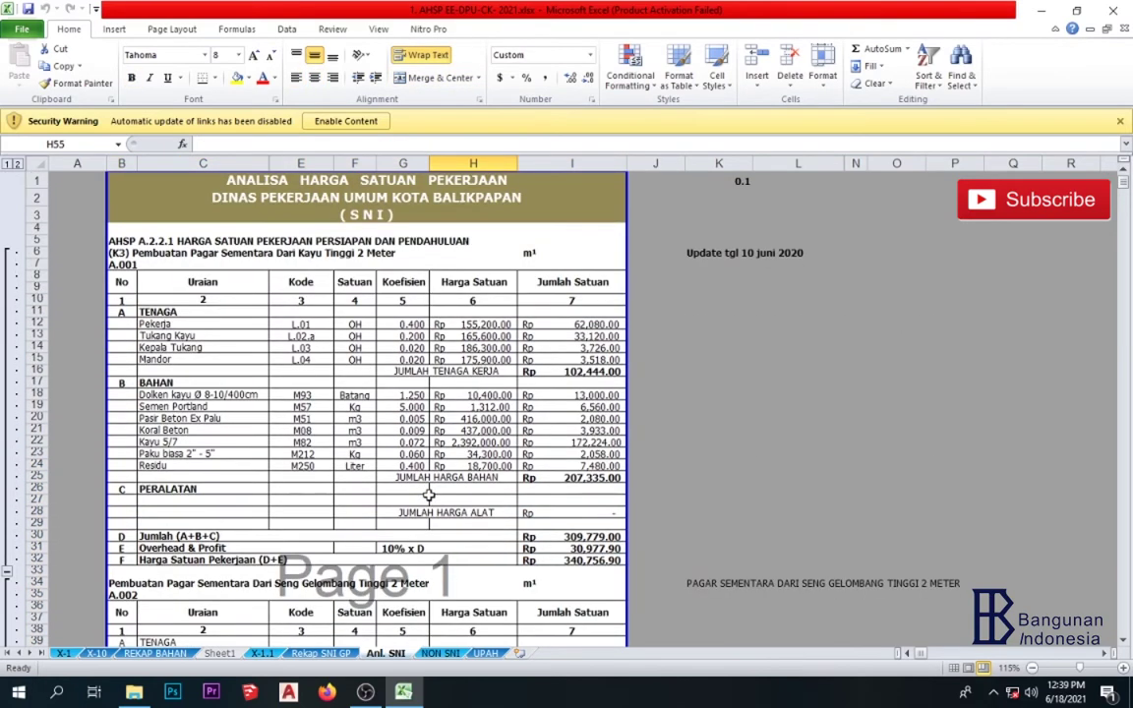
left_click_drag(251, 188, 309, 218)
left_click(348, 209)
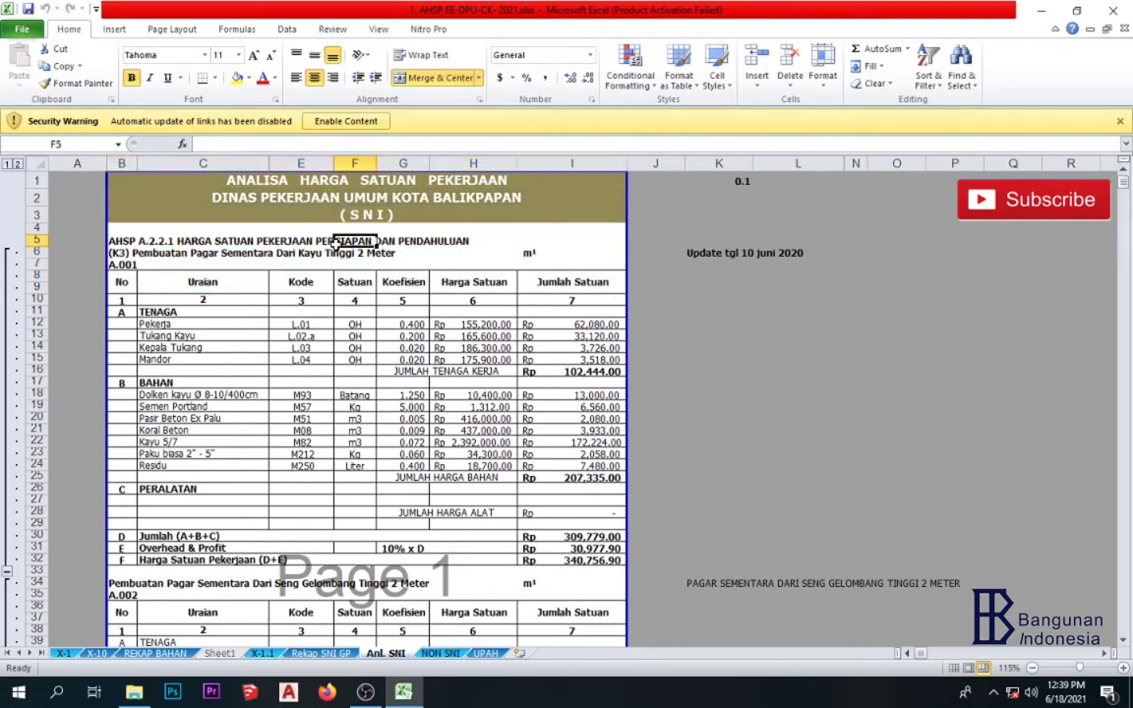
left_click(338, 242)
scroll(339, 241, "down", 4)
scroll(384, 206, "up", 4)
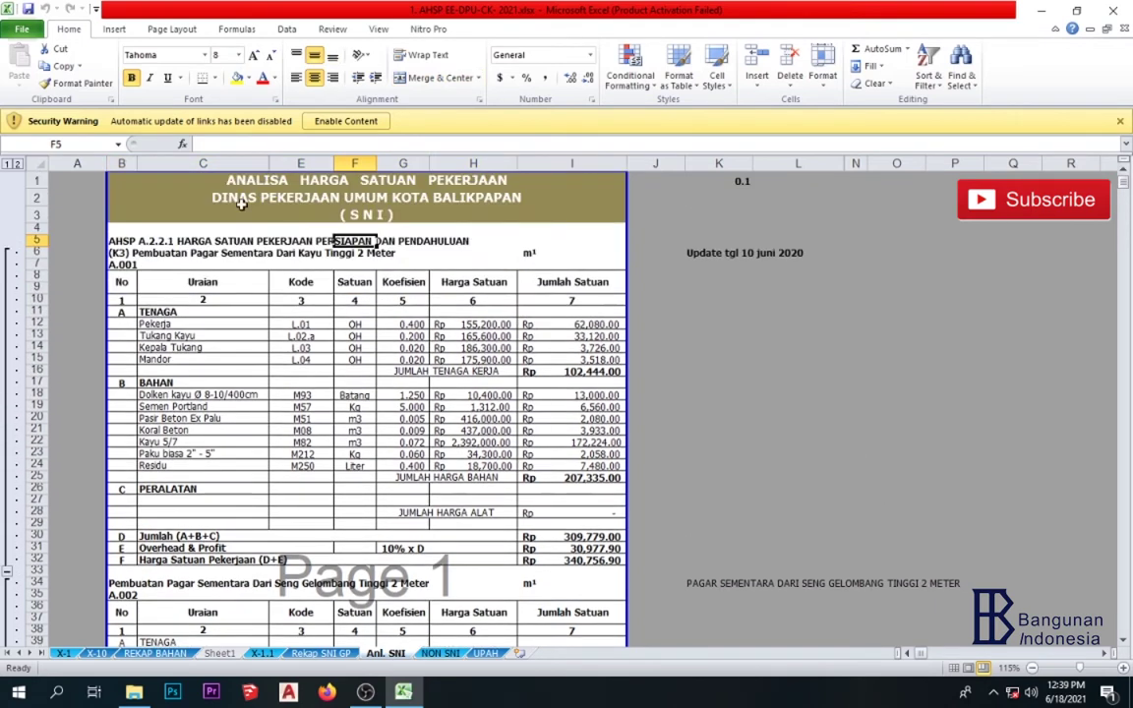
left_click(306, 312)
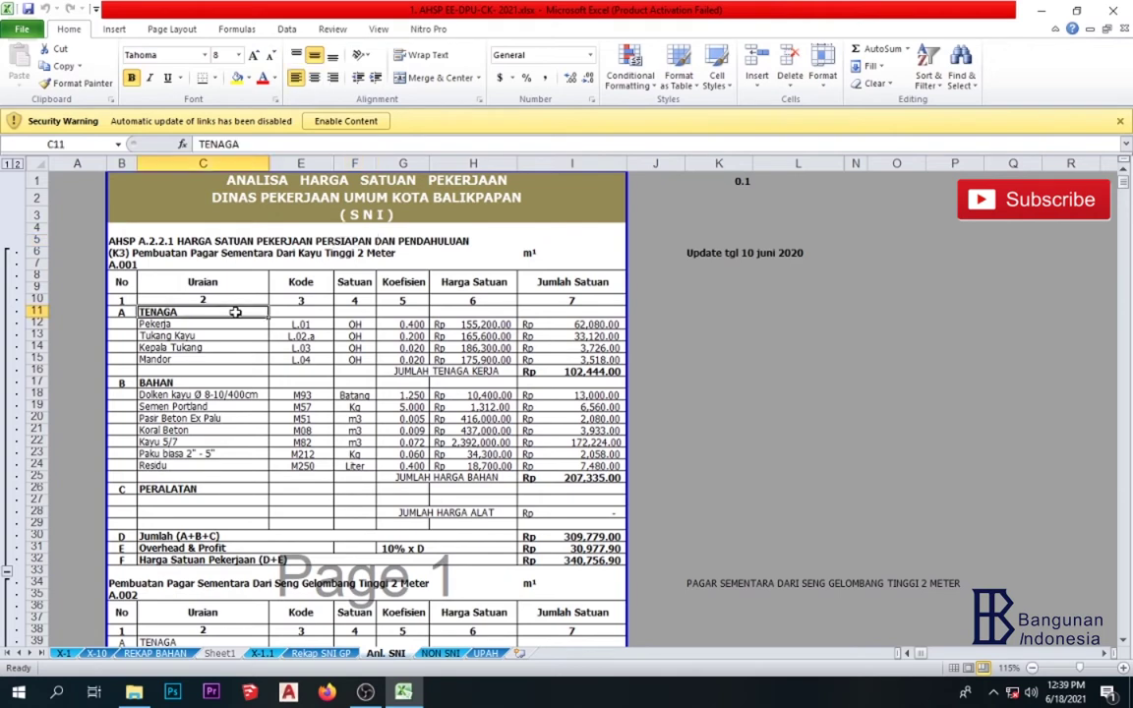
left_click(350, 321)
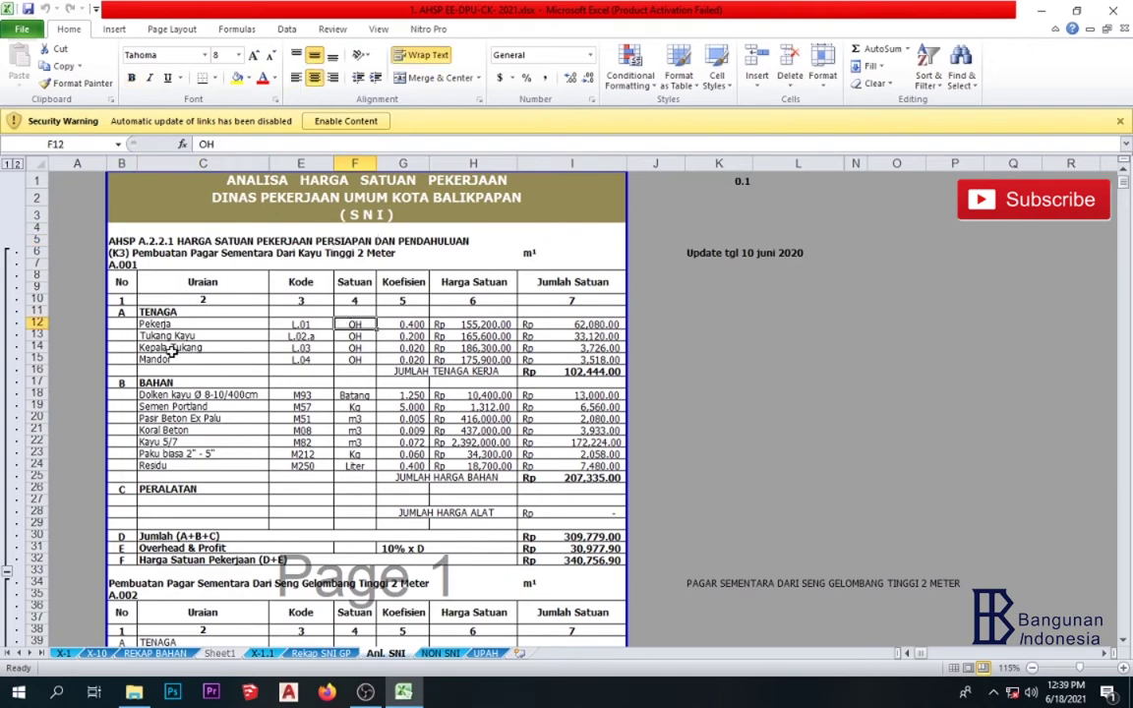
Step: Examine the title, code, unit of measure and final unit price of the A.004 barbed-wire fence analysis
scroll(165, 347, "down", 20)
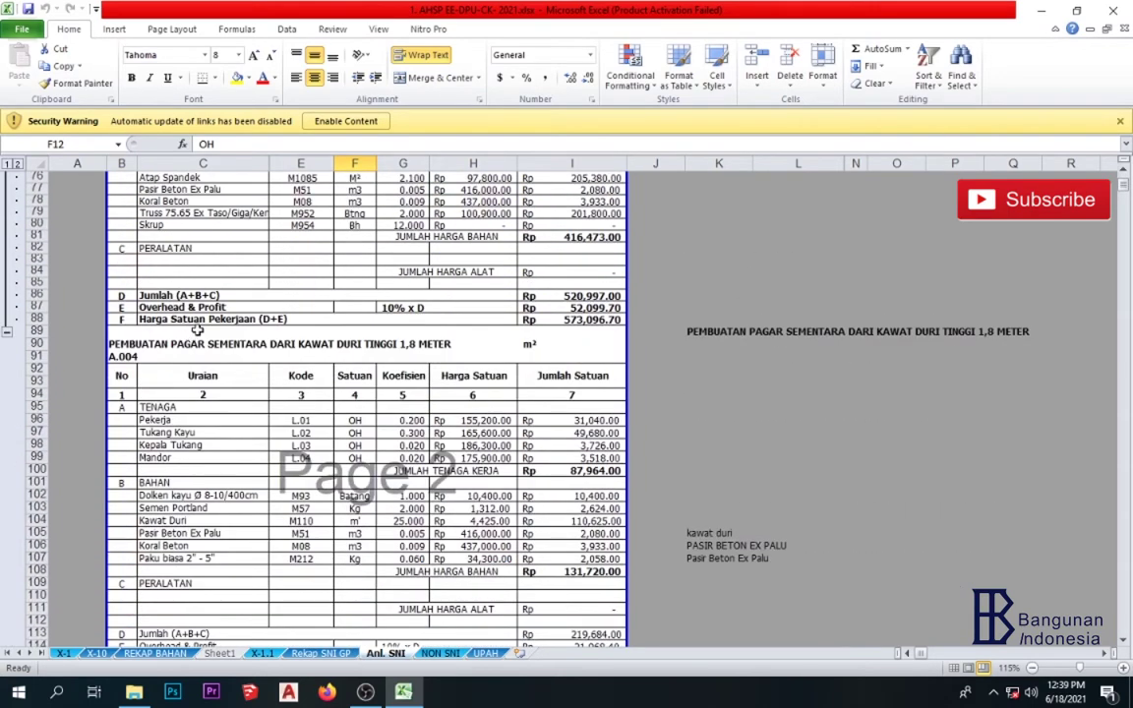
scroll(197, 330, "down", 1)
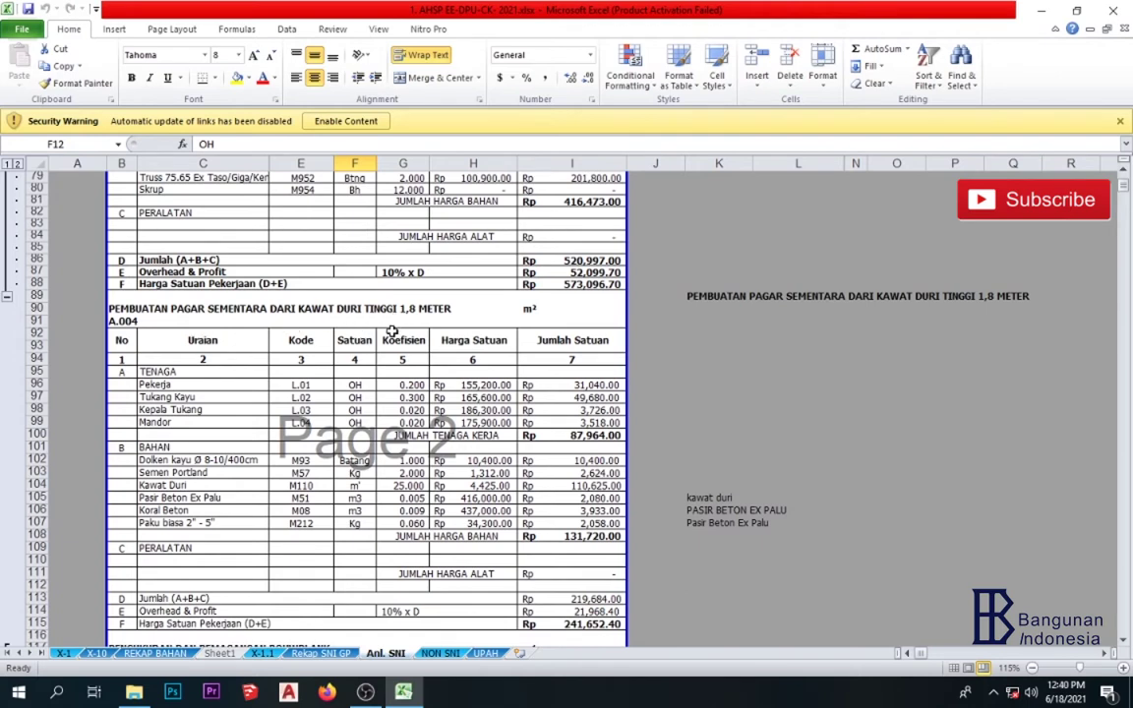
scroll(392, 334, "down", 1)
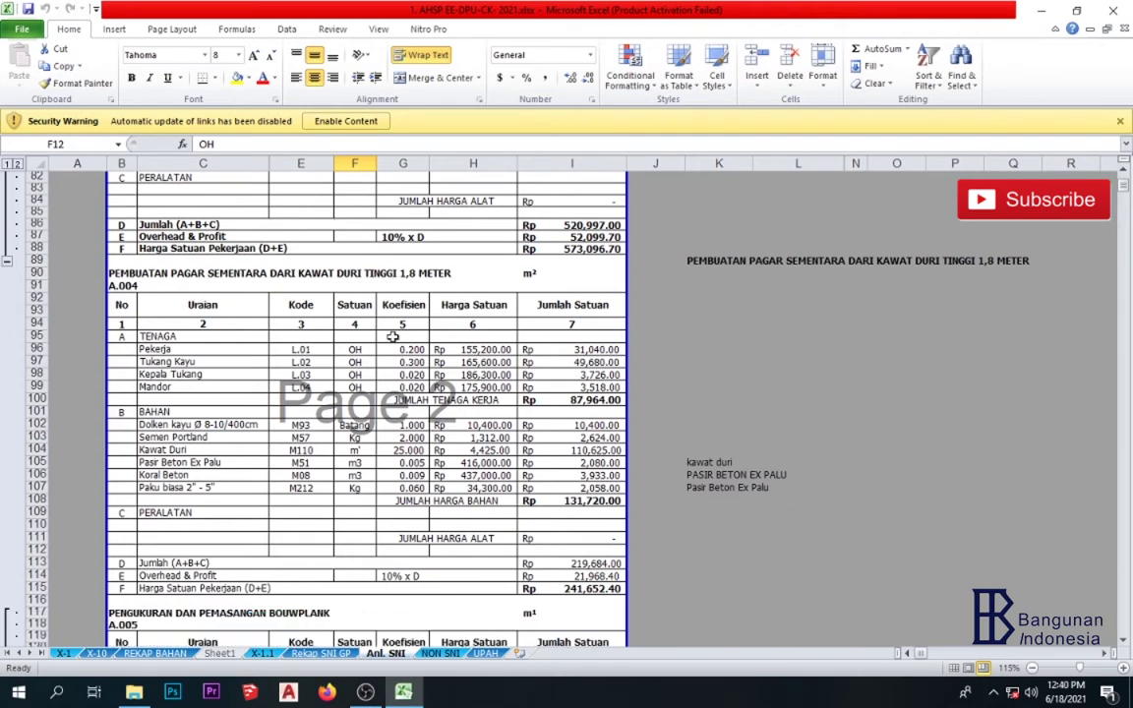
left_click_drag(112, 275, 590, 579)
left_click(123, 285)
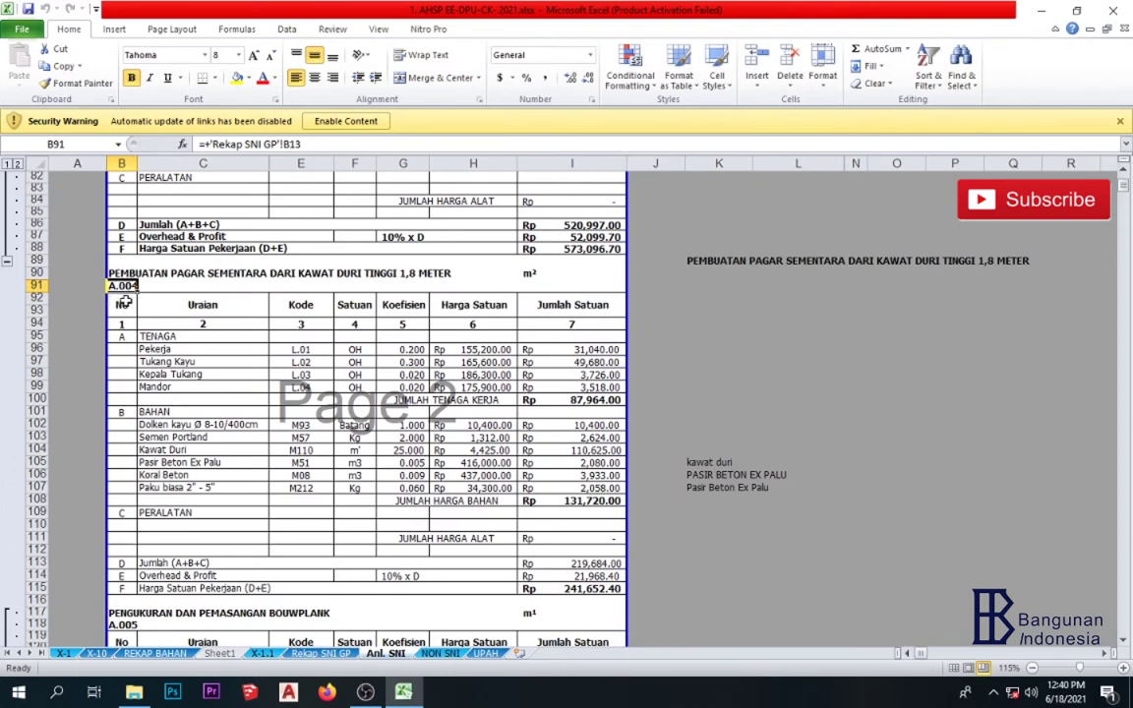
left_click(138, 306)
left_click_drag(114, 273, 376, 273)
left_click(433, 273)
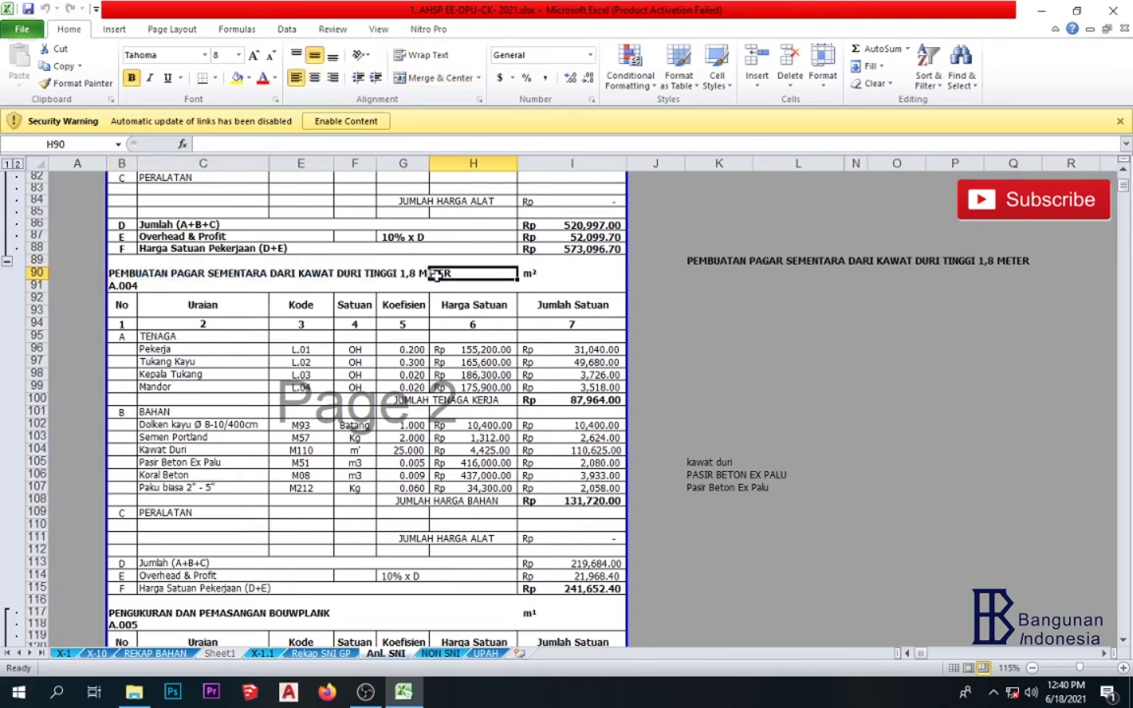
key("Right")
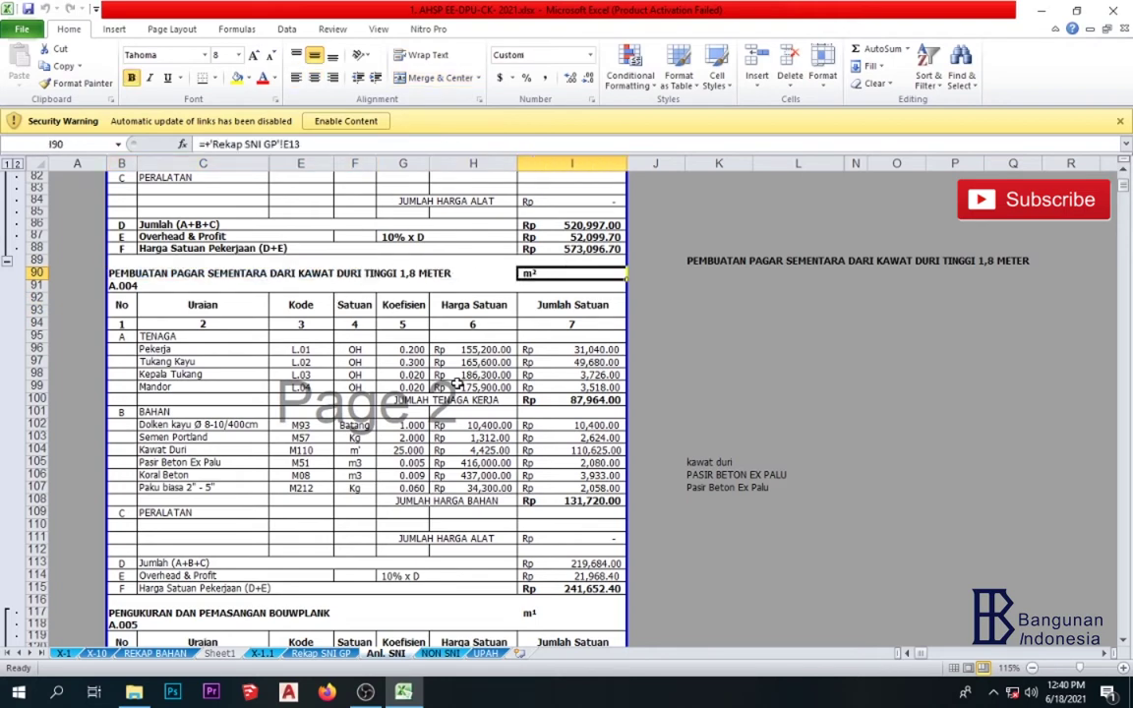
left_click(556, 585)
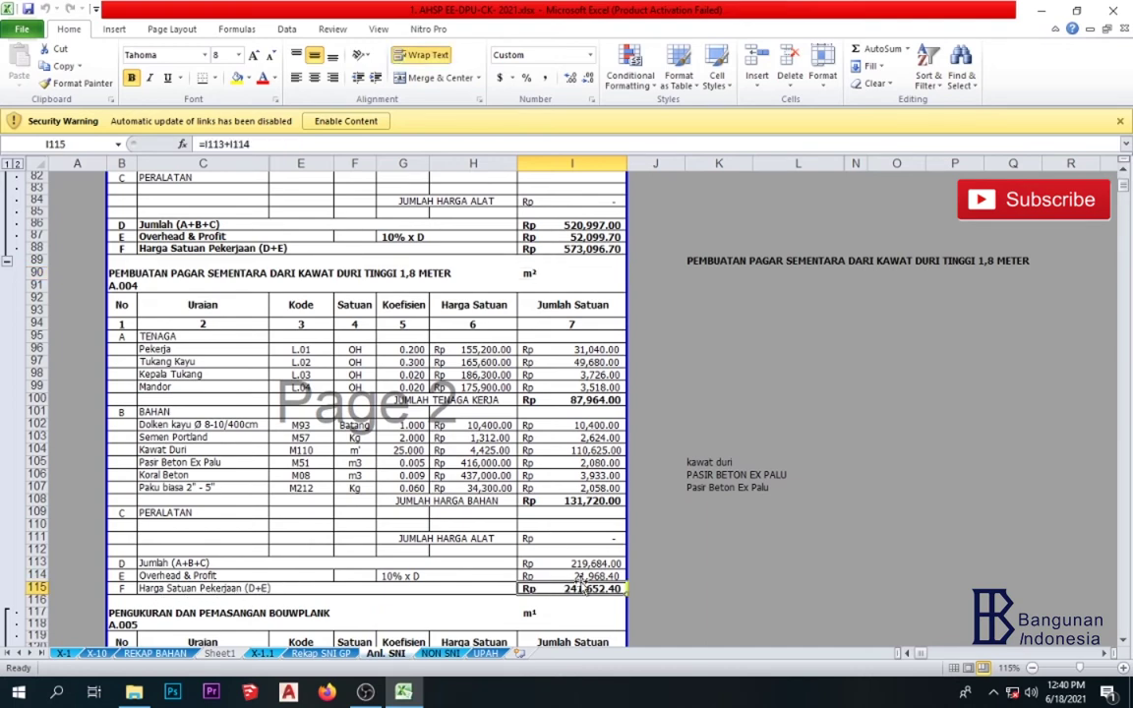
left_click_drag(511, 275, 554, 273)
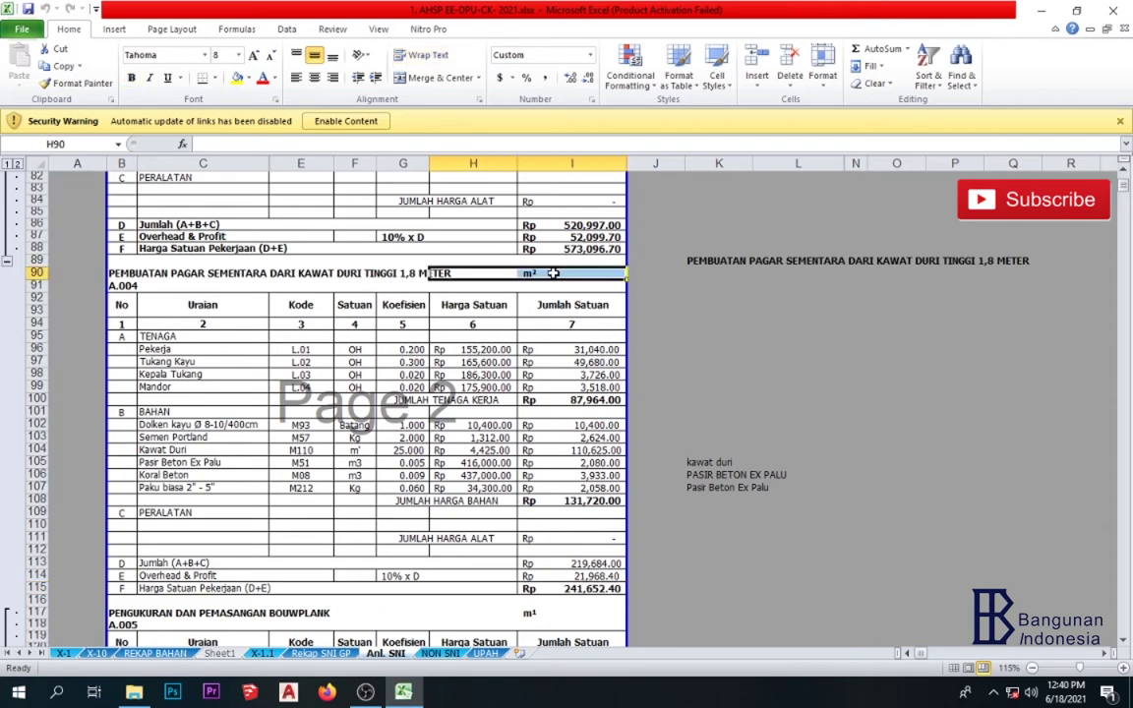
left_click(553, 273)
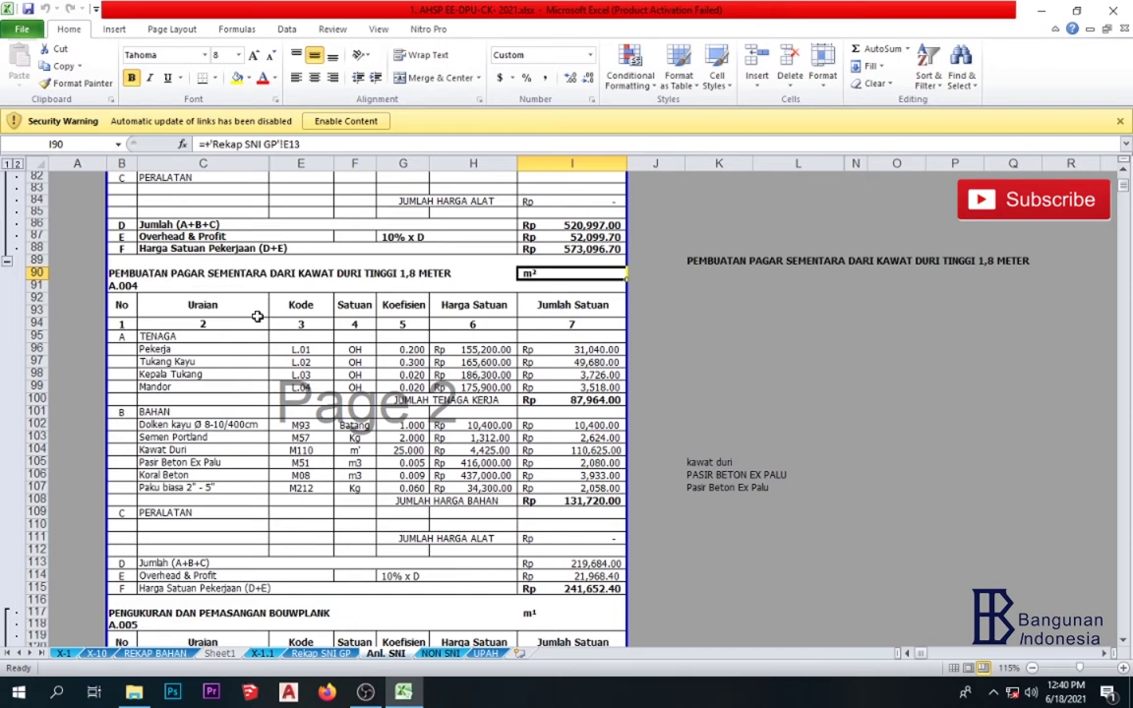
Step: Review the column headings of the A.004 table, from No and Uraian through Kode to Jumlah Satuan
scroll(254, 317, "down", 1)
left_click(222, 312)
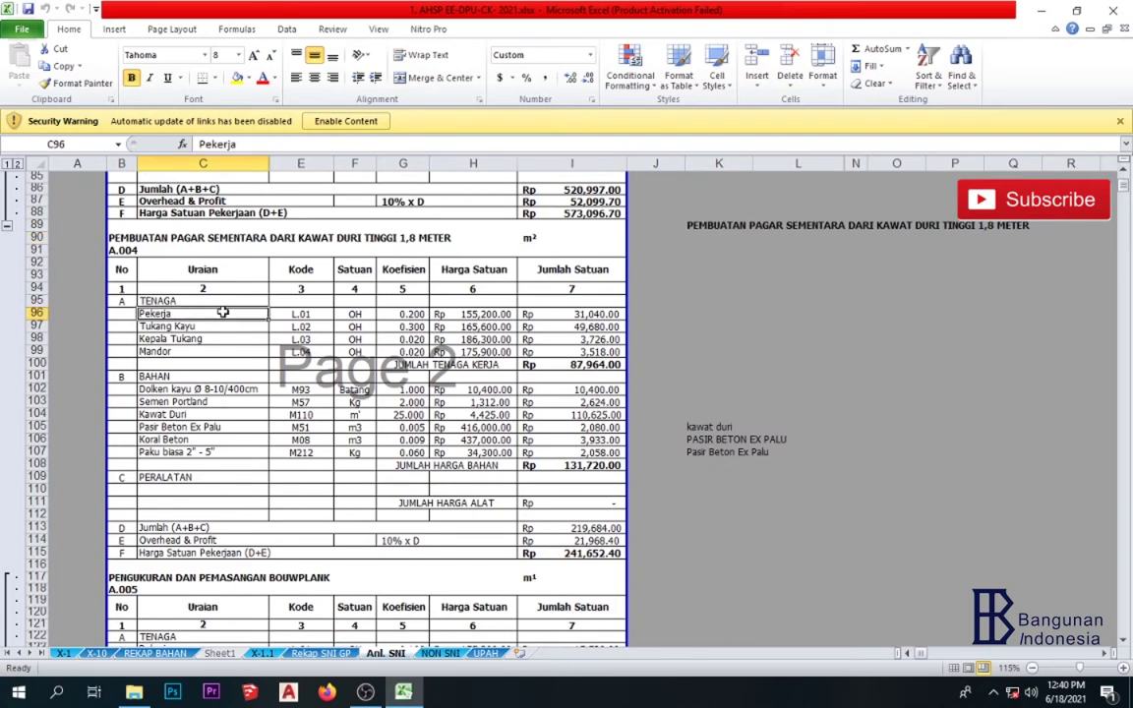
left_click(123, 271)
left_click(262, 275)
left_click(295, 270)
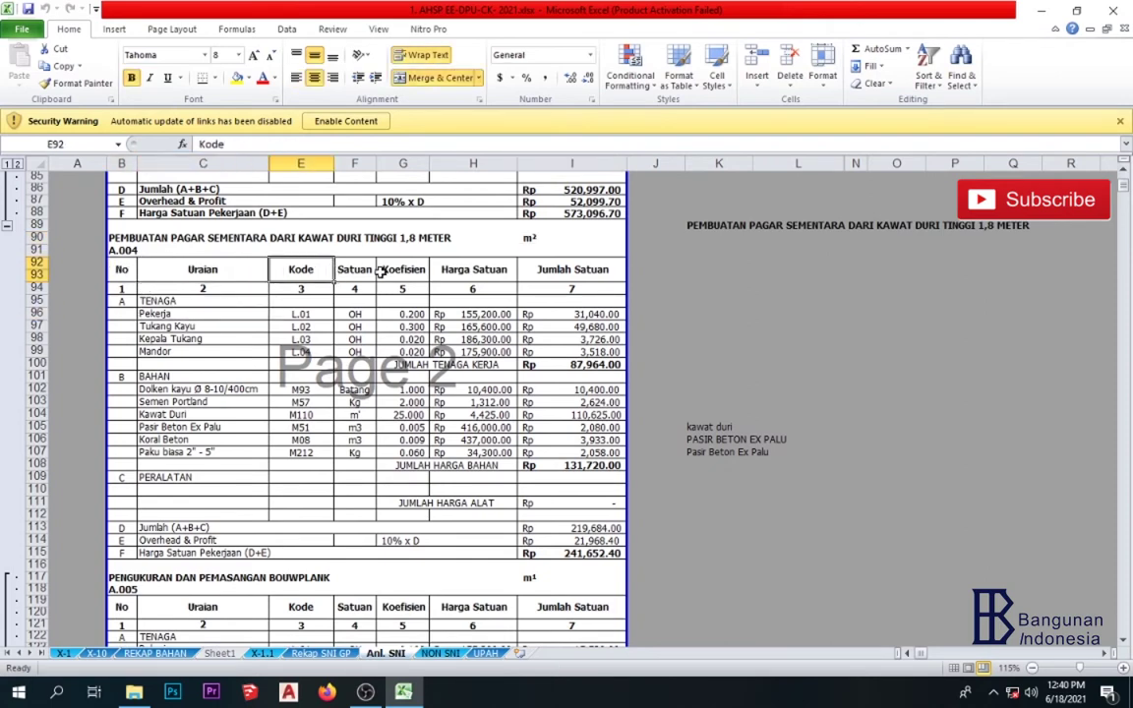
left_click(556, 271)
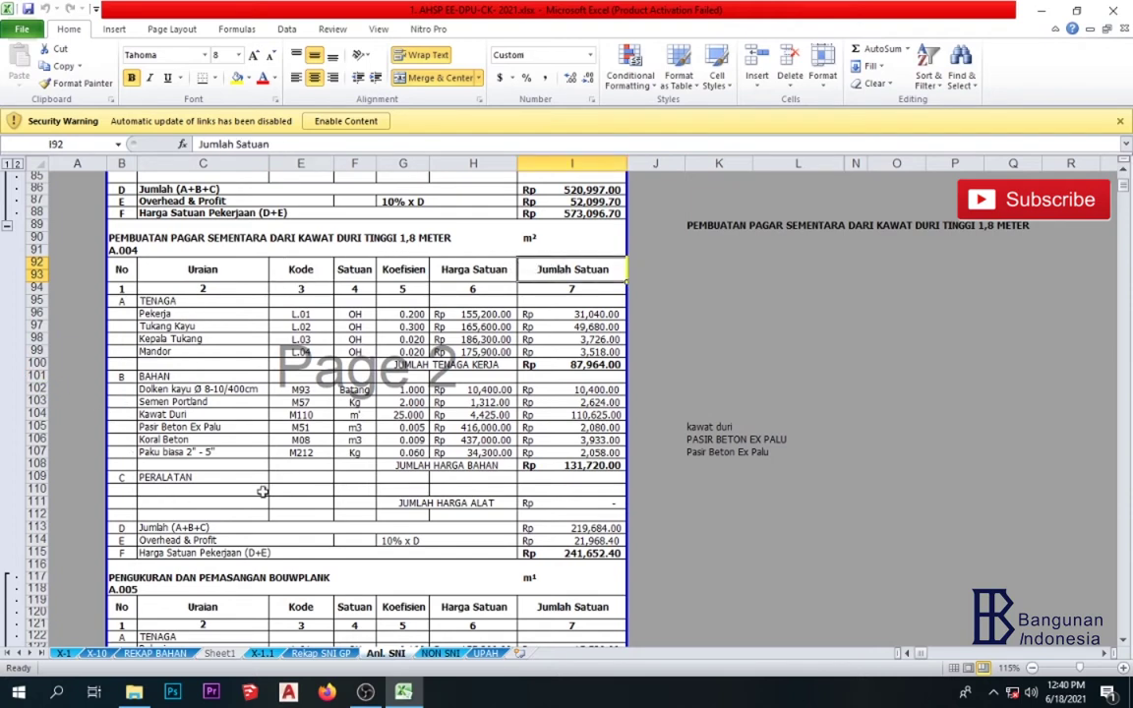
Step: Fill the TENAGA, BAHAN and PERALATAN heading rows of the A.004 table with blue from column B to I
left_click_drag(114, 288, 575, 298)
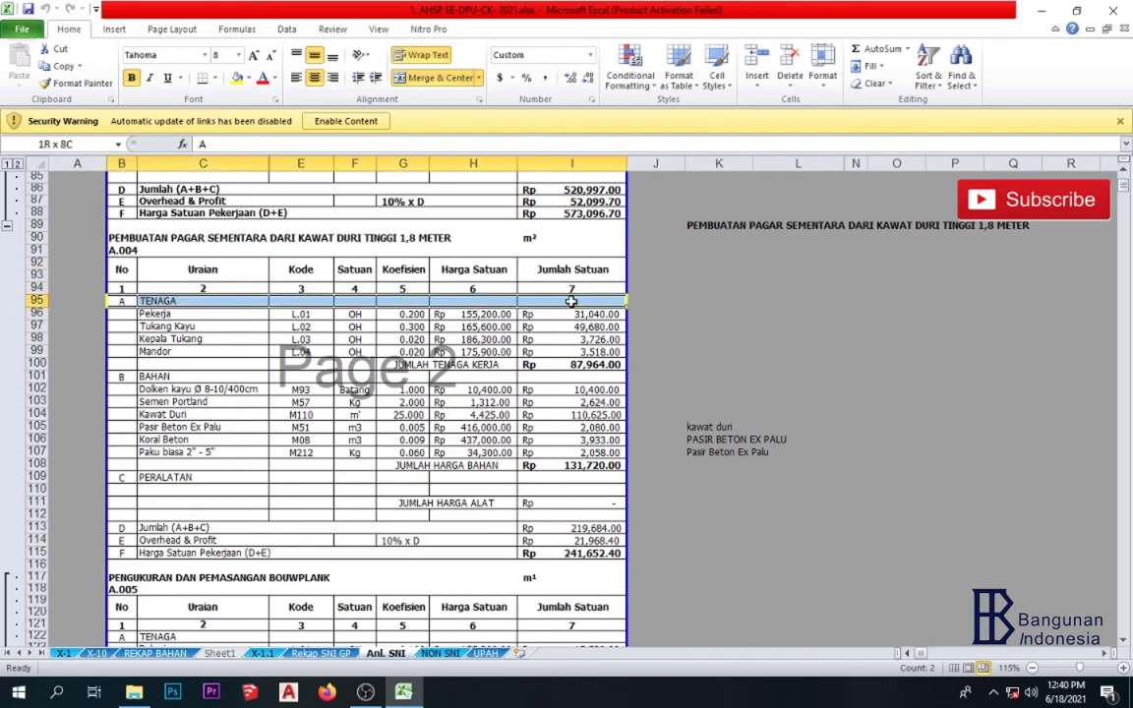
left_click(250, 85)
left_click(276, 144)
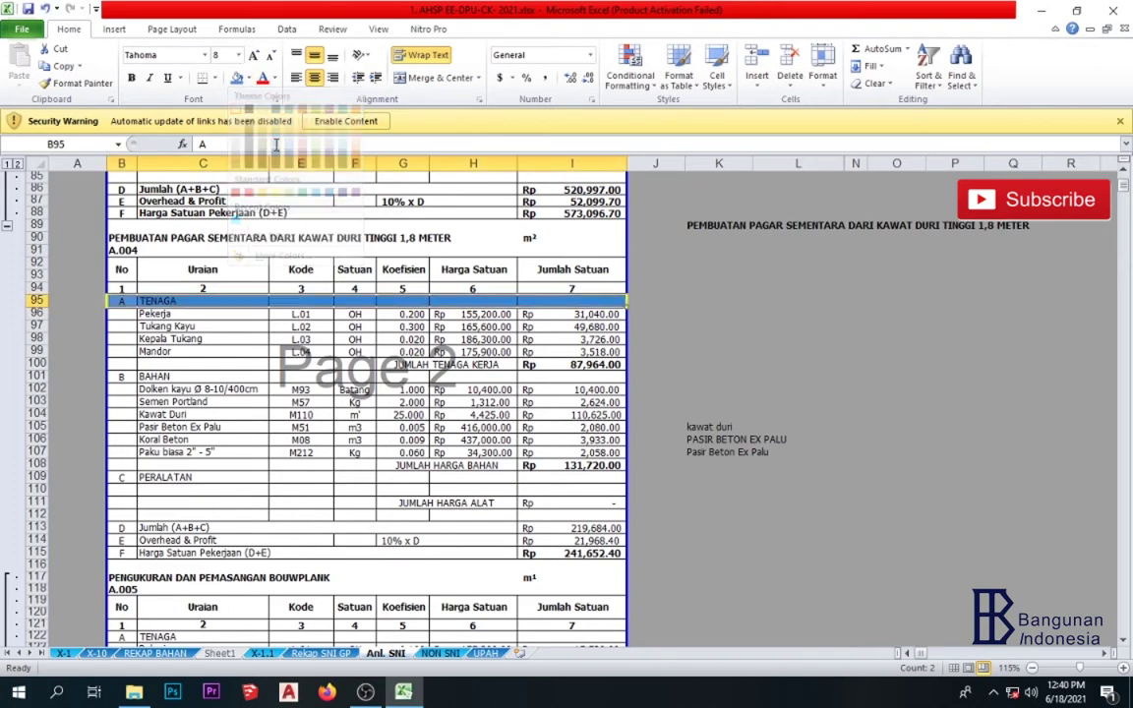
left_click(152, 326)
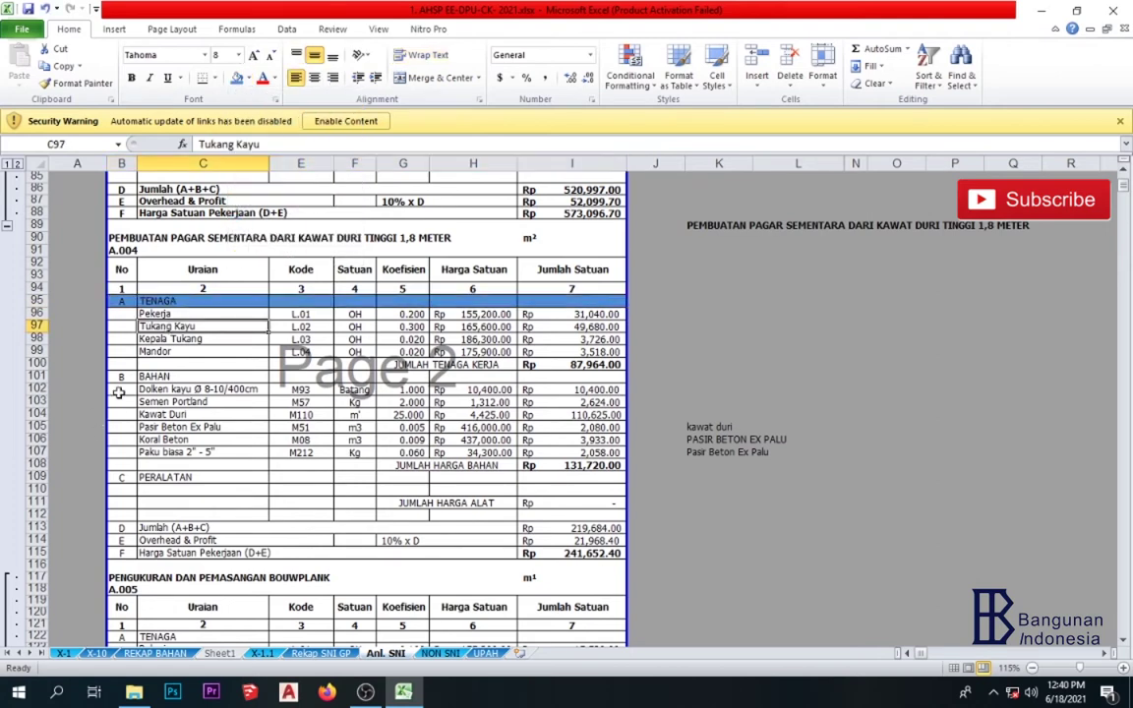
left_click_drag(116, 375, 521, 376)
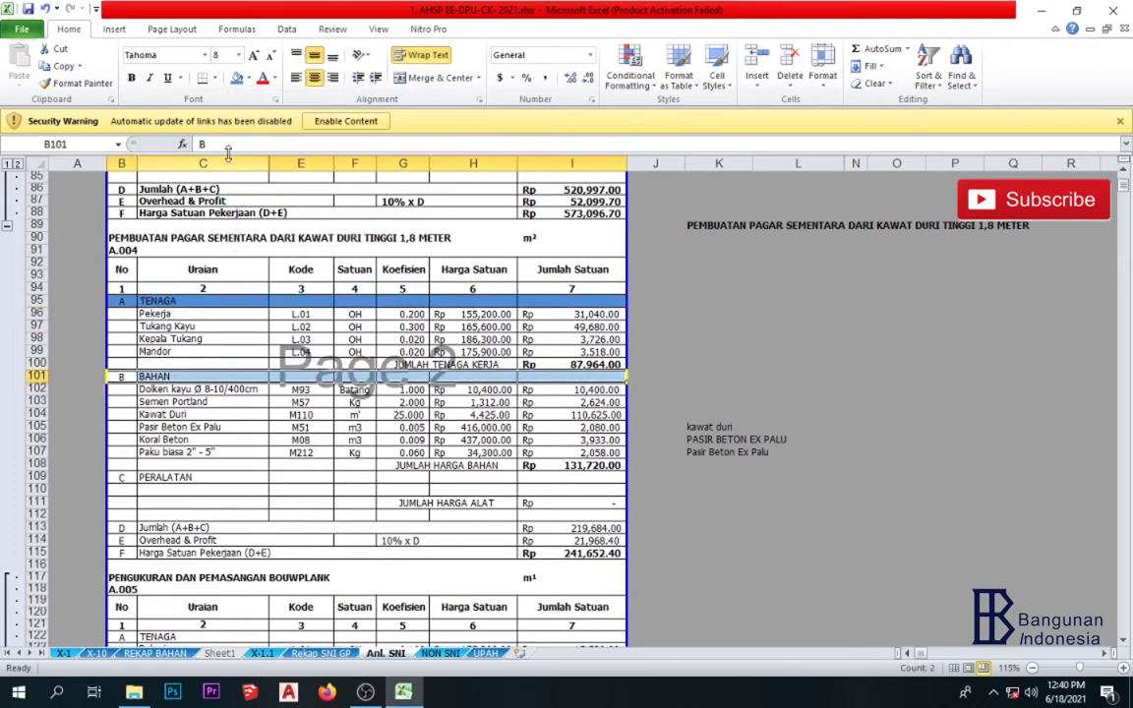
left_click(236, 78)
left_click_drag(116, 476, 615, 476)
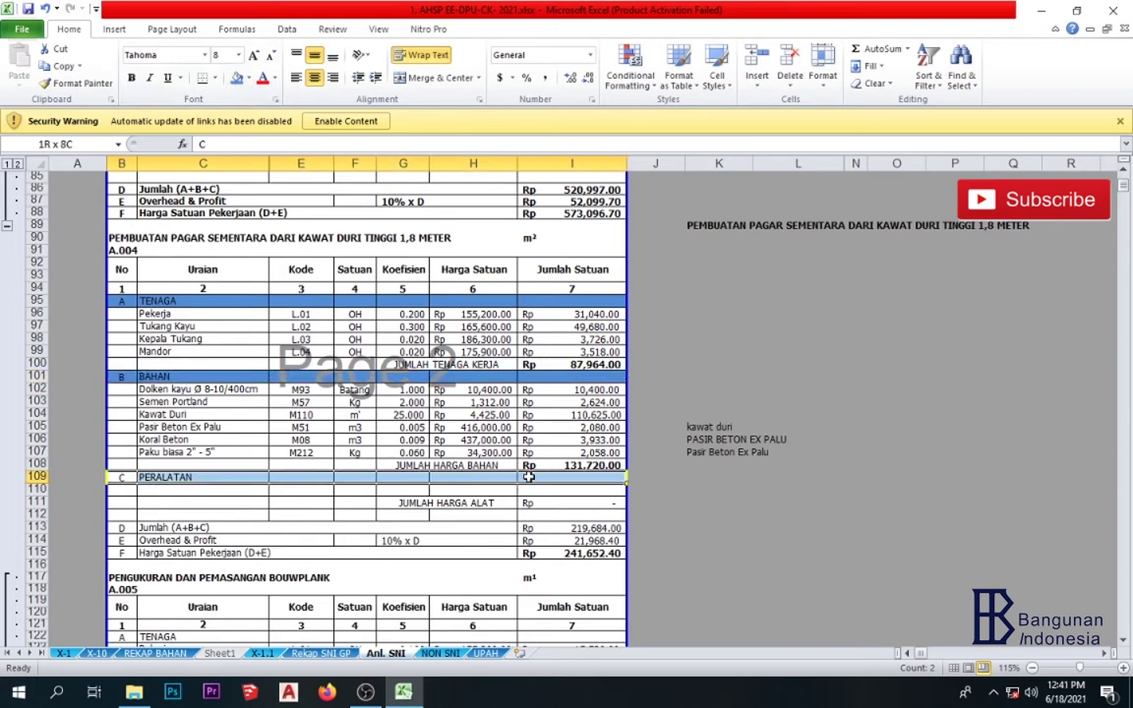
left_click(236, 78)
left_click(162, 439)
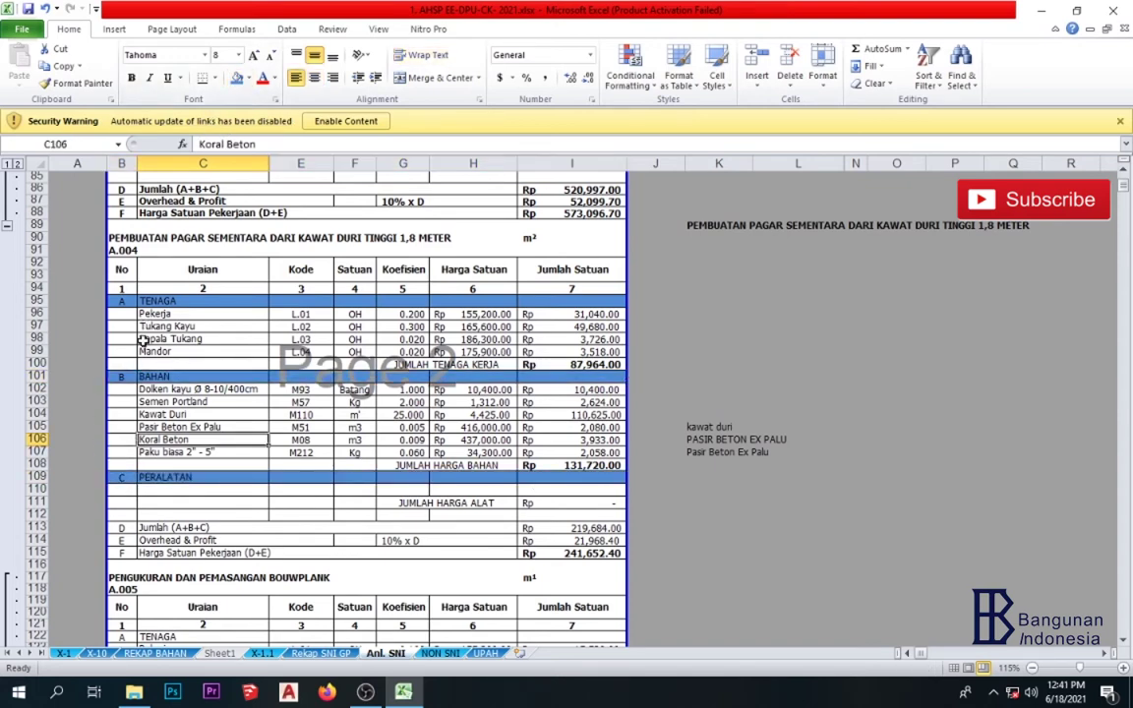
Step: Review summary rows D, E and F of the A.004 table and the labour items listed under TENAGA
left_click(120, 527)
left_click(121, 540)
left_click(124, 553)
left_click_drag(163, 528, 472, 548)
left_click(347, 523)
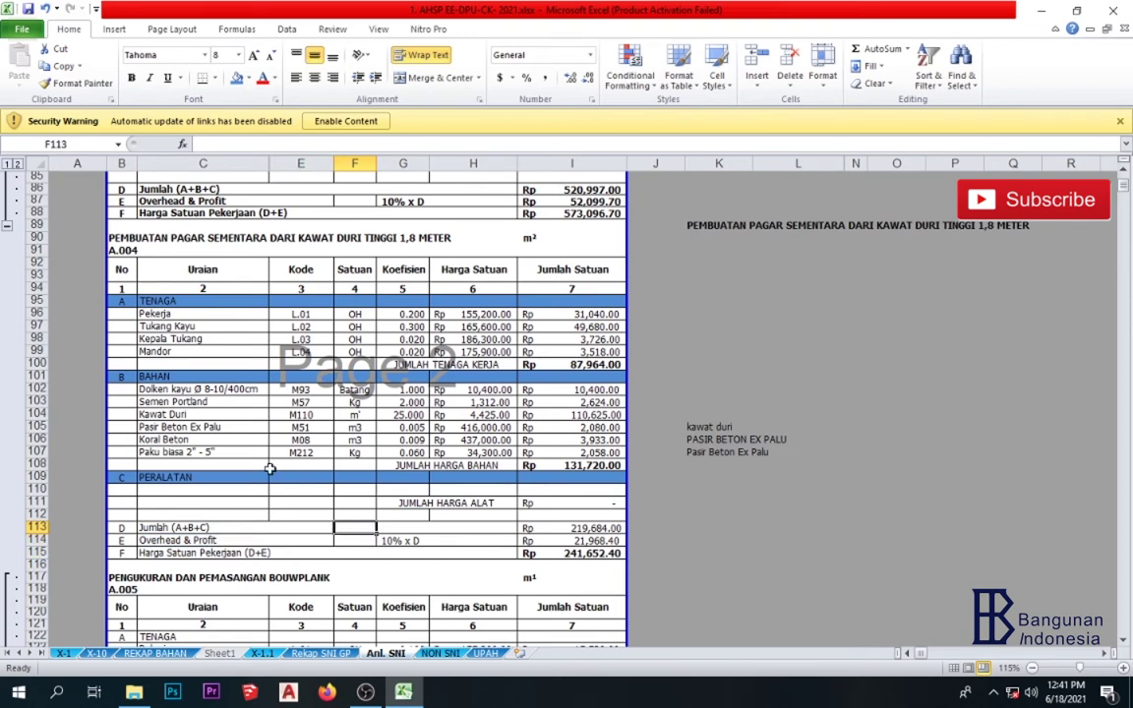
left_click(147, 313)
left_click(123, 297)
left_click(140, 299)
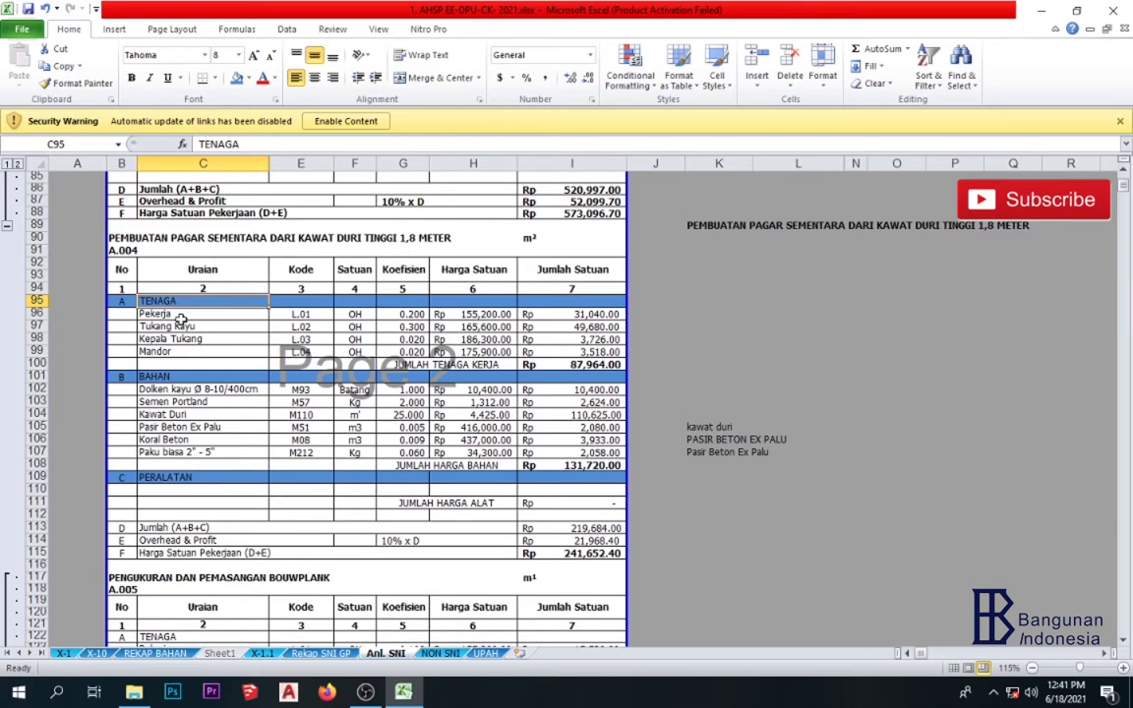
left_click(174, 315)
left_click(173, 326)
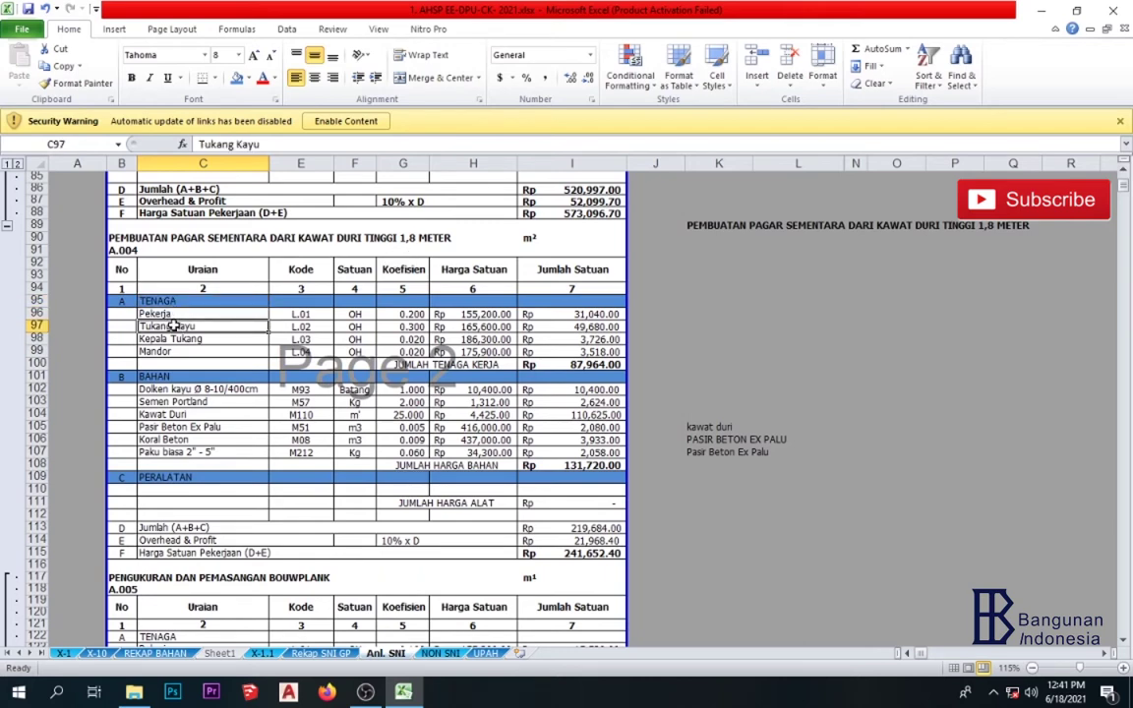
left_click(173, 339)
left_click(171, 352)
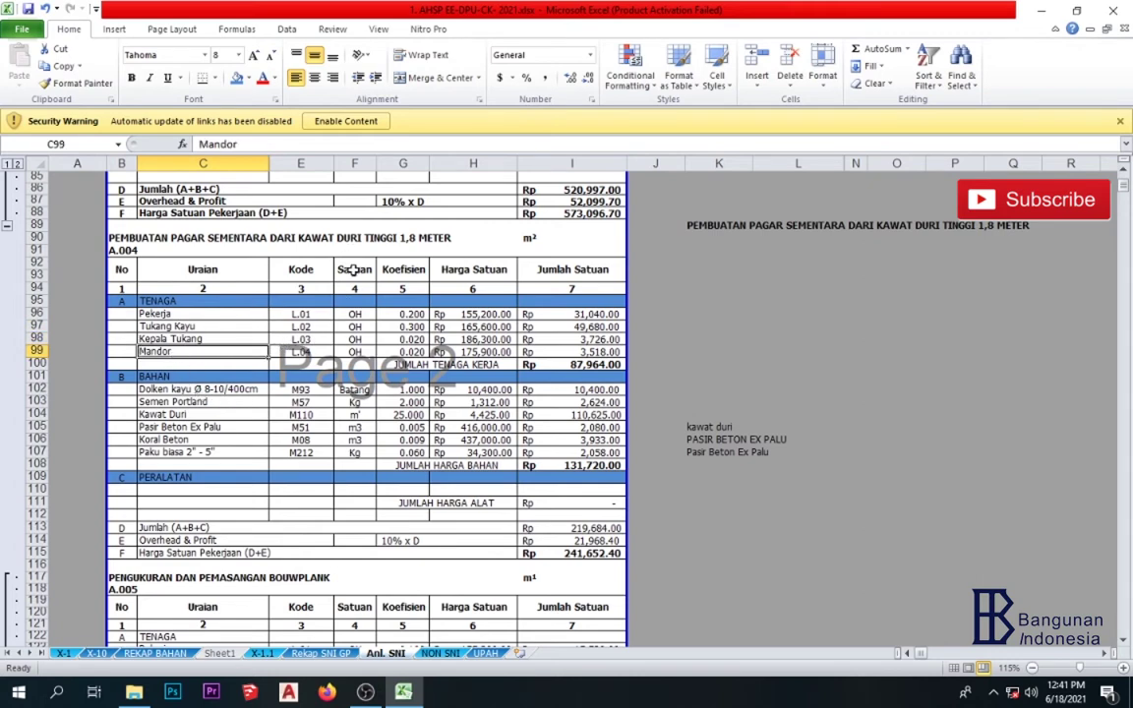
Step: Examine the OH units and the coefficients of the A.004 labour items, focusing on the Pekerja row
left_click(350, 272)
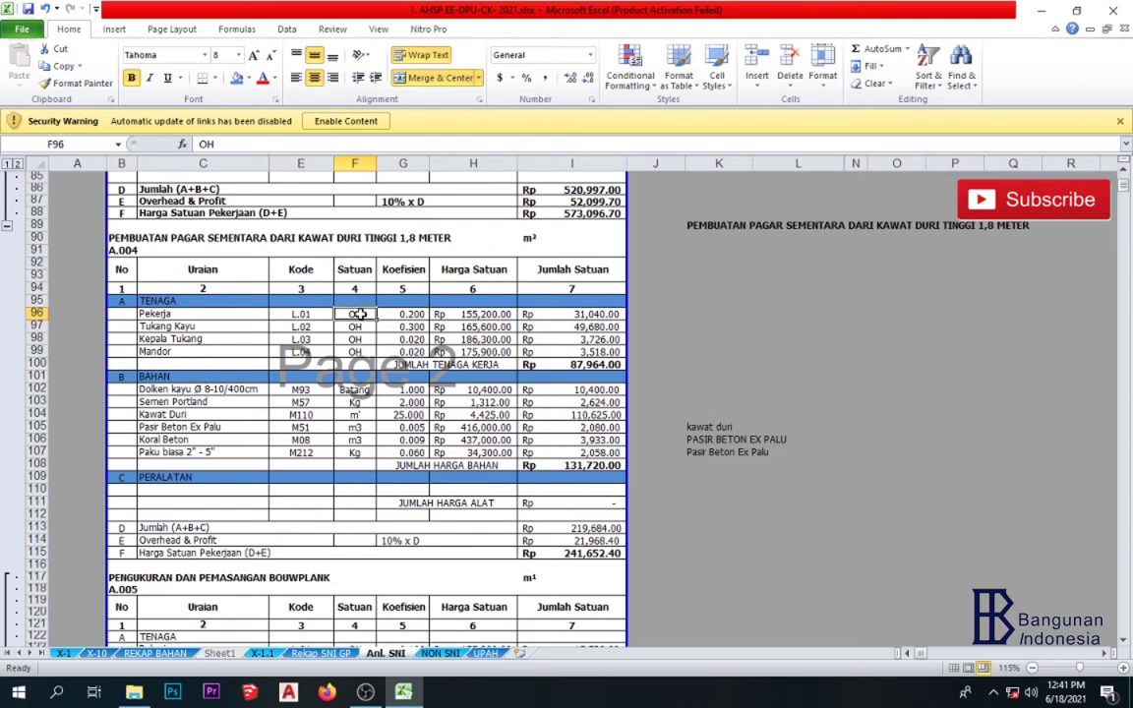
left_click_drag(404, 314, 401, 351)
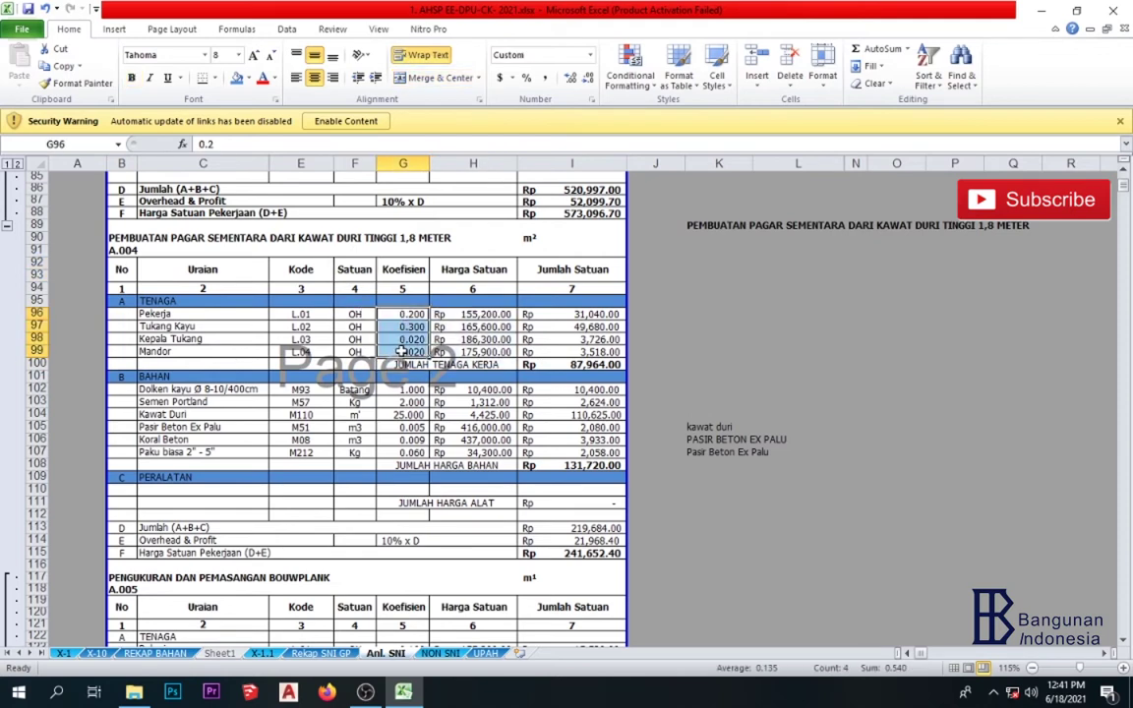
left_click_drag(354, 314, 361, 353)
left_click(361, 353)
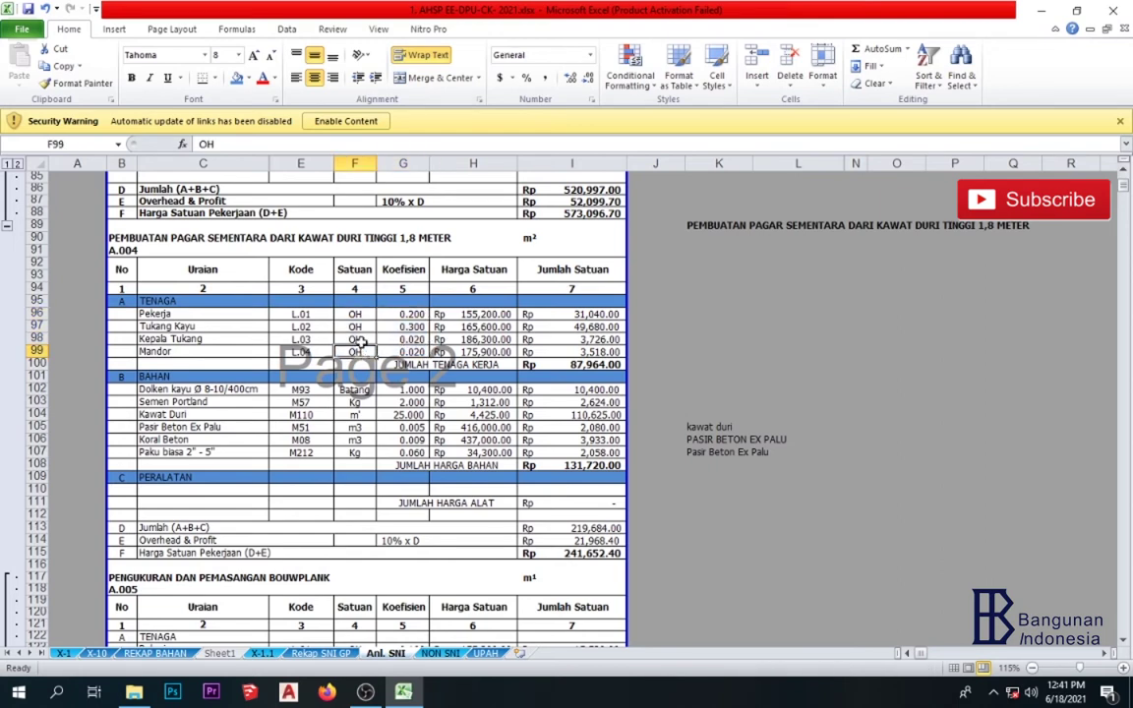
left_click(250, 314)
left_click(362, 314)
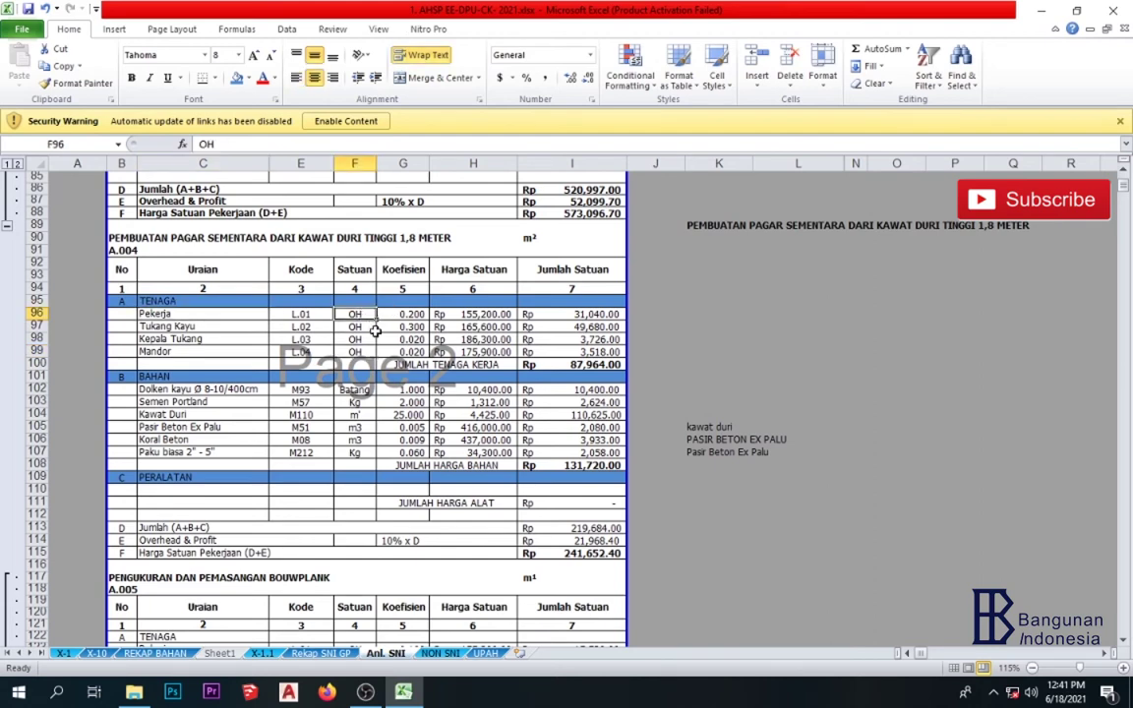
key("Right")
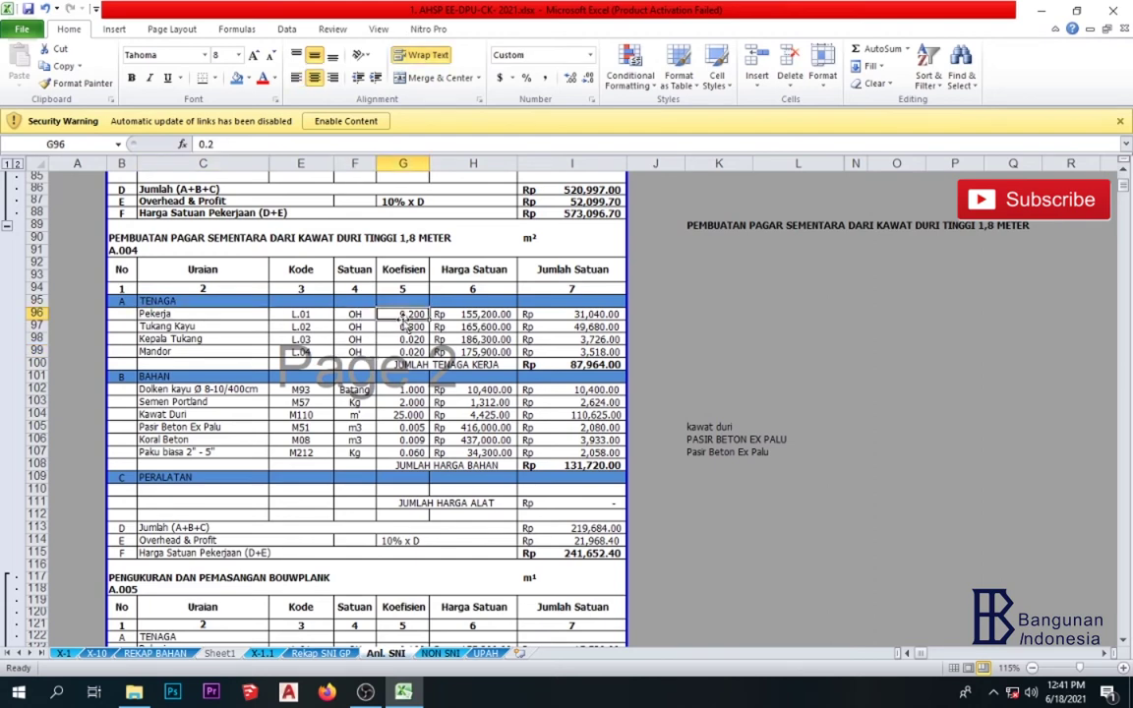
left_click(349, 315)
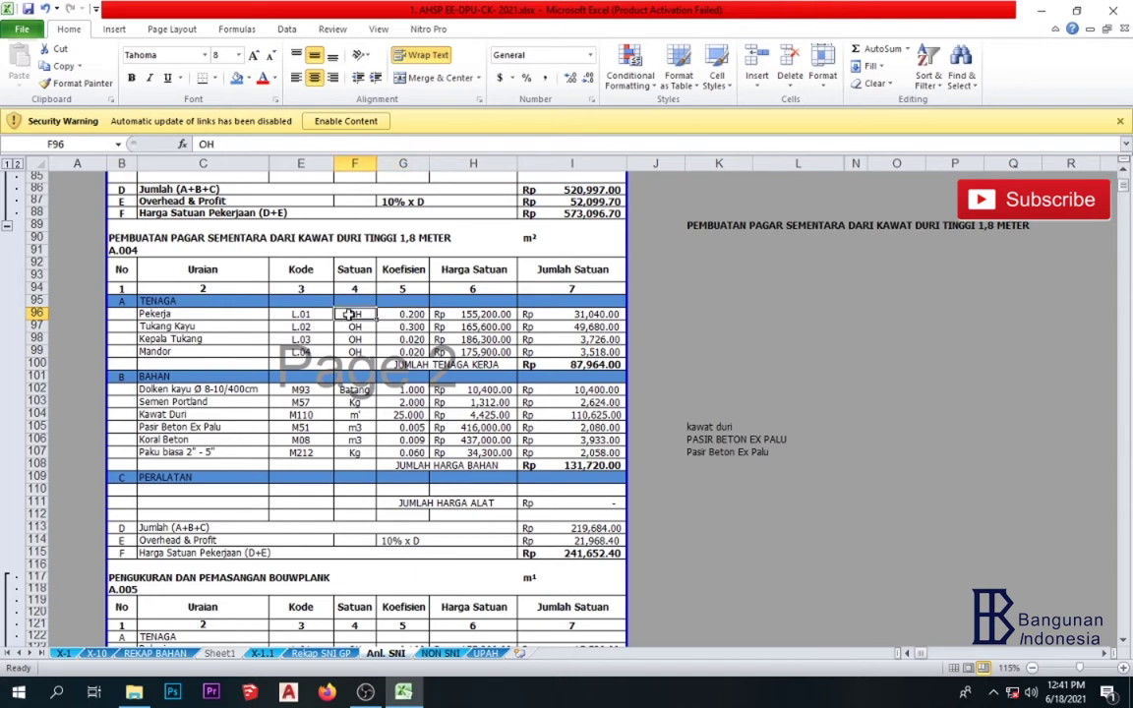
left_click(401, 313)
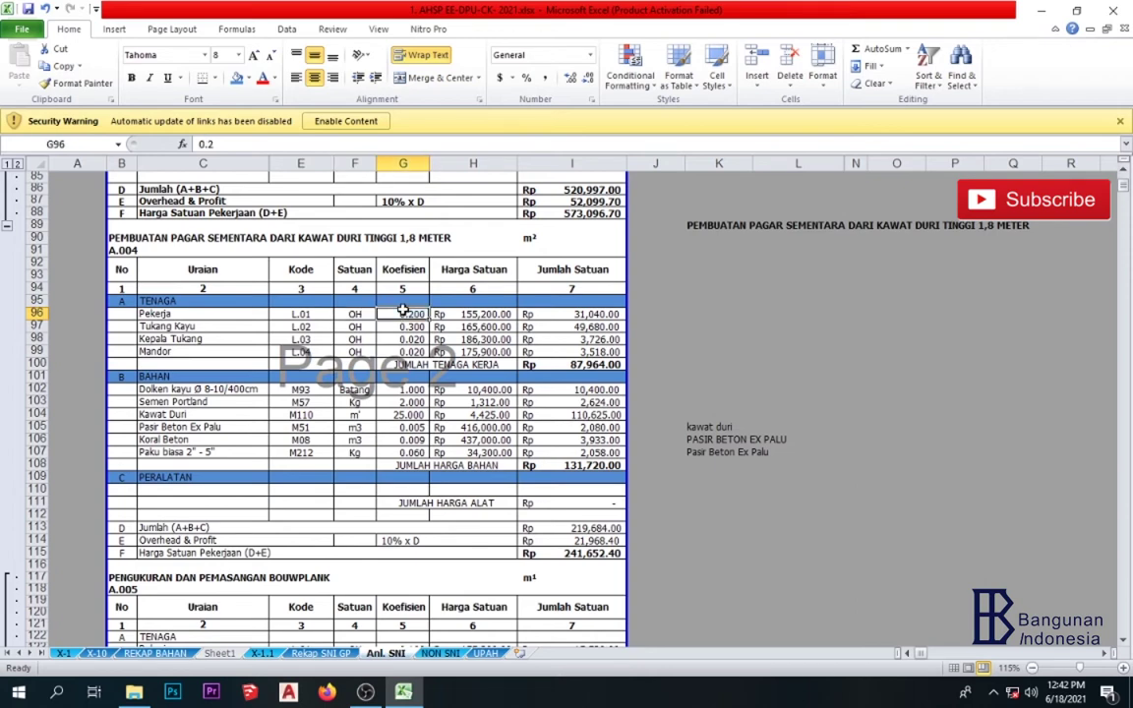
left_click_drag(346, 313, 384, 322)
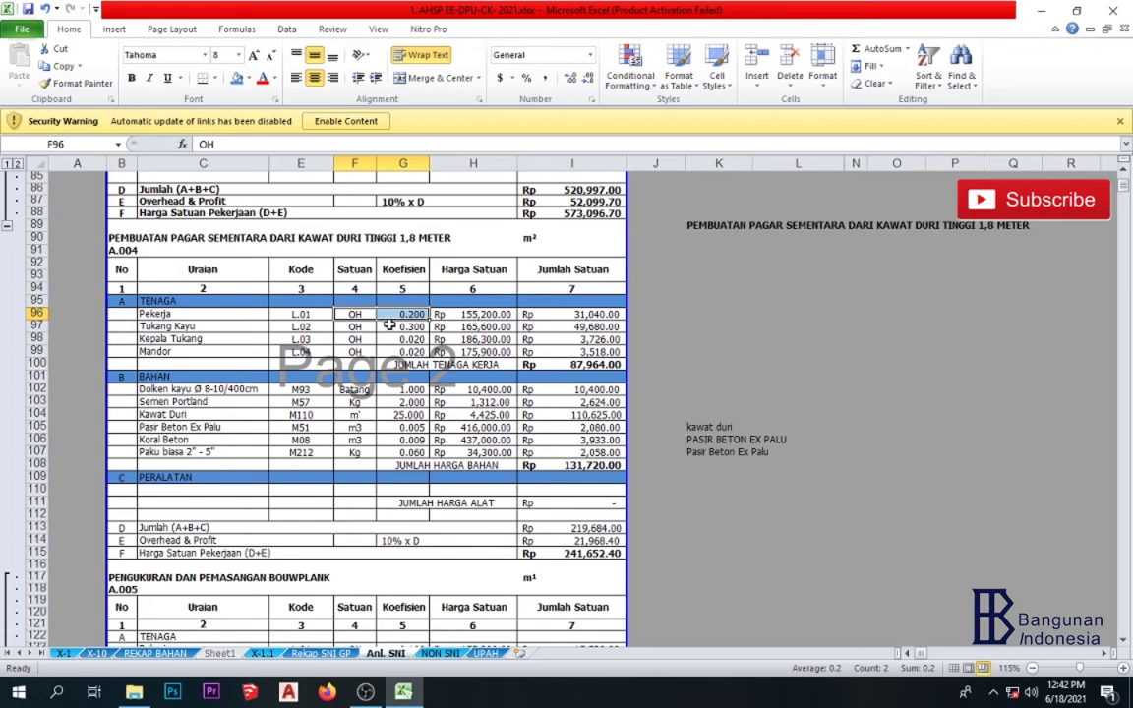
Step: Read the Pekerja and Tukang Kayu rows of the A.004 table across to their coefficients
left_click(389, 326)
left_click(346, 315)
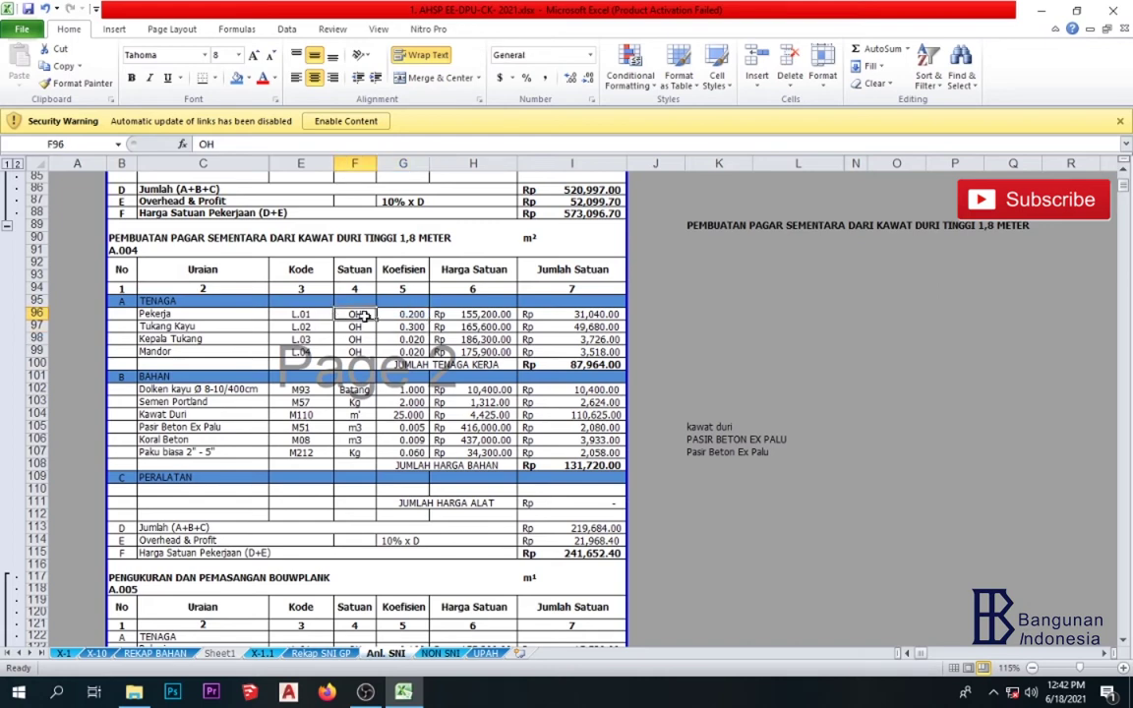
left_click(365, 240)
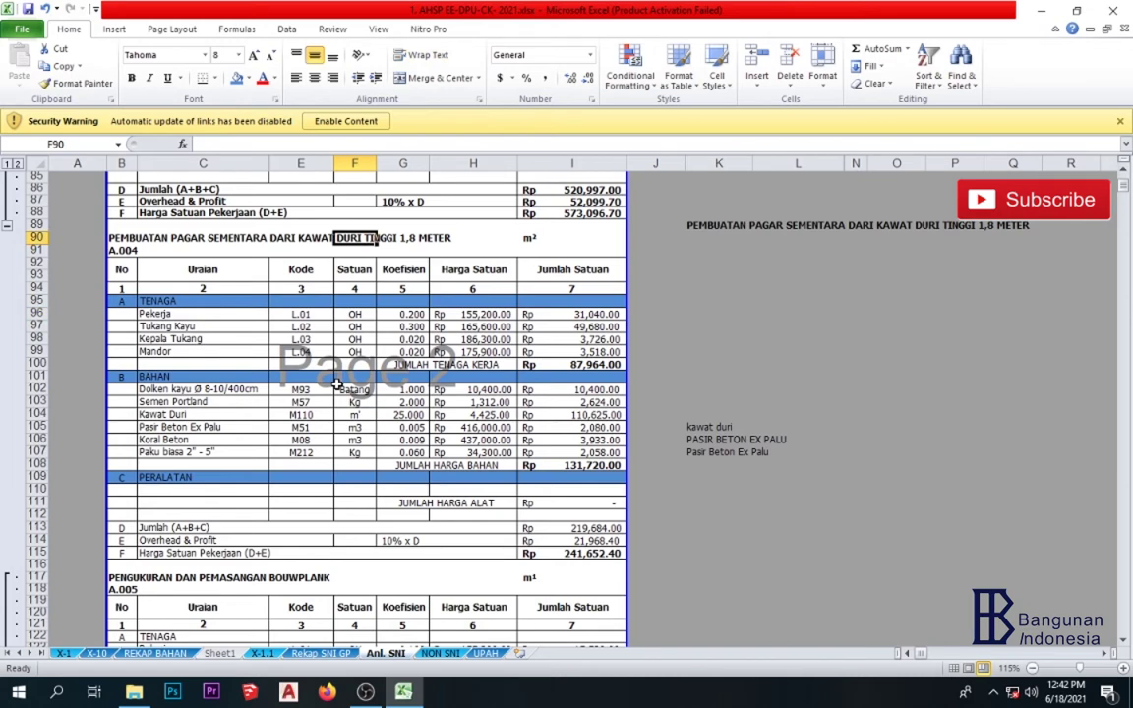
left_click_drag(158, 314, 403, 314)
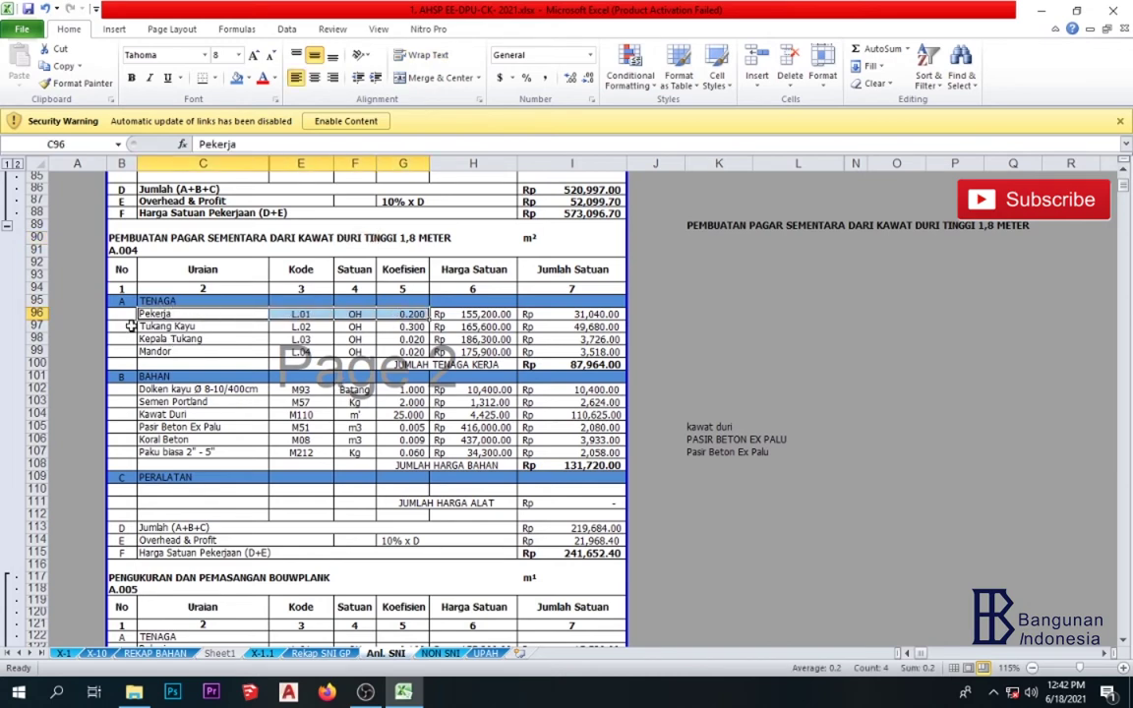
left_click_drag(148, 325, 365, 328)
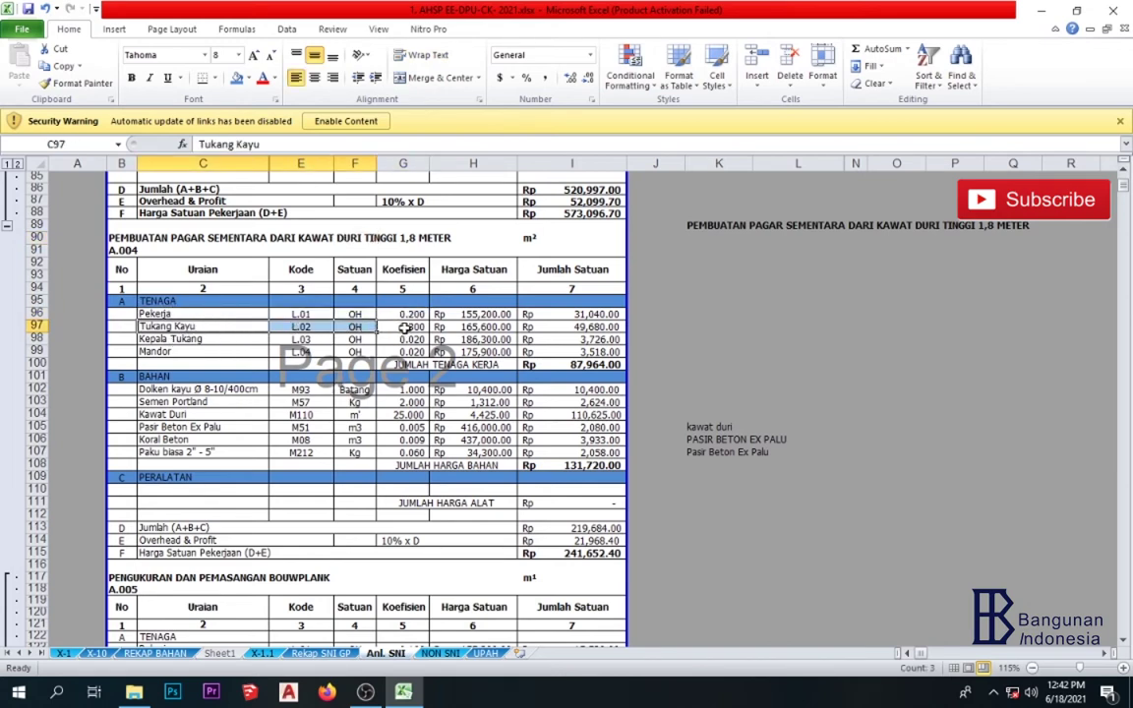
left_click(404, 328)
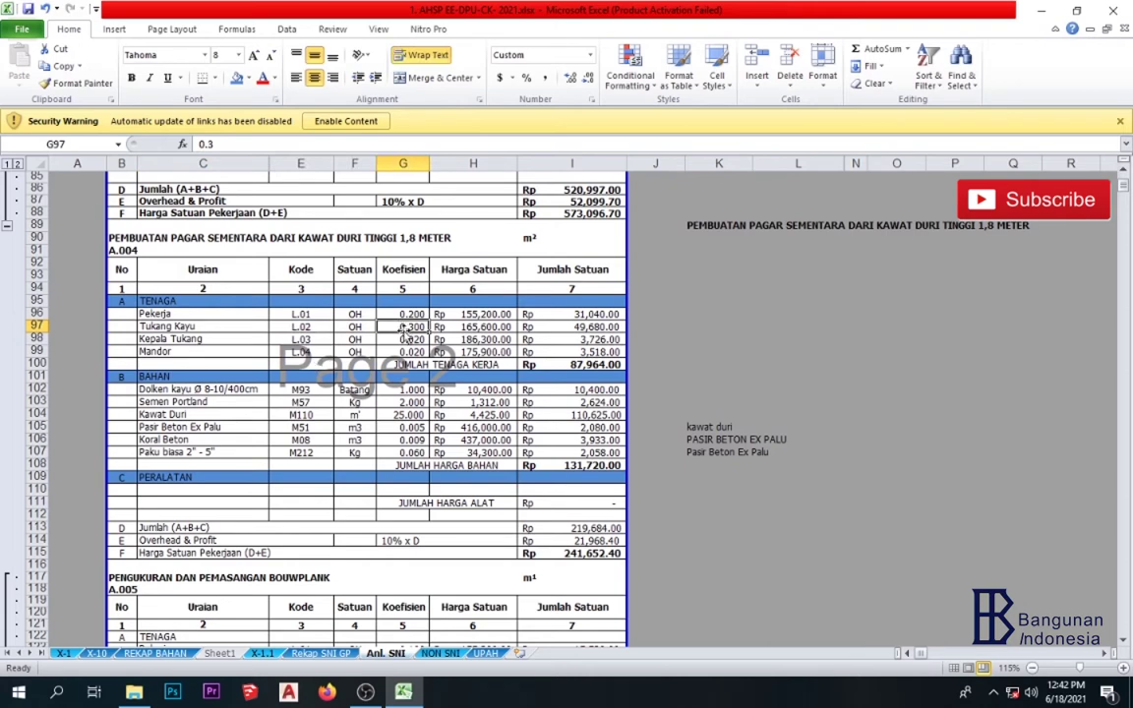
Step: Examine the Koefisien values of the four TENAGA items as a group, from Pekerja to Mandor
left_click_drag(404, 314, 403, 351)
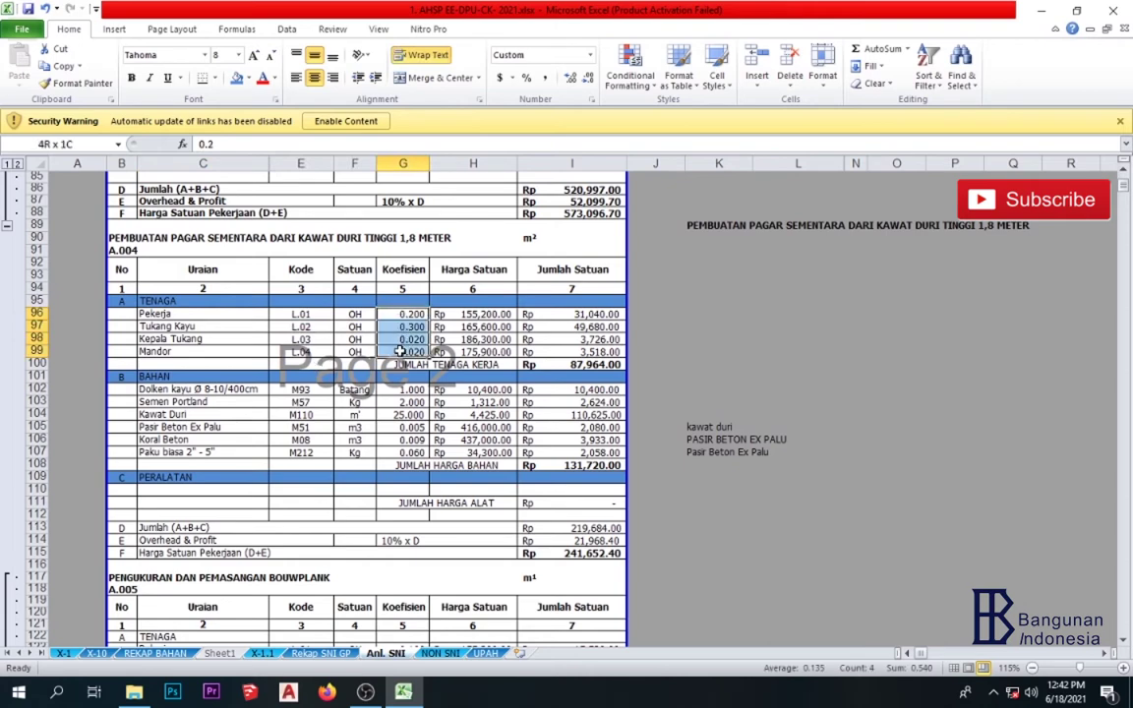
left_click_drag(397, 313, 389, 351)
left_click_drag(391, 352, 444, 351)
left_click(414, 331)
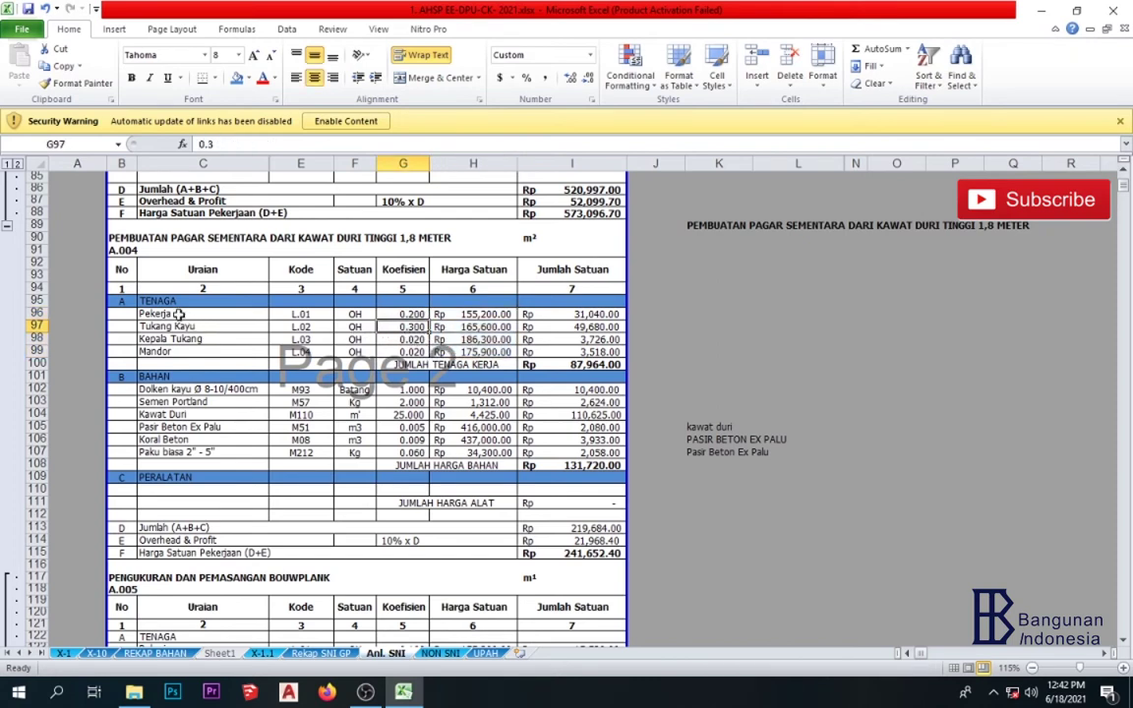
Step: Match each TENAGA item to its own coefficient, row by row from Pekerja through Tukang Kayu and Kepala Tukang to Mandor
left_click_drag(158, 313, 425, 316)
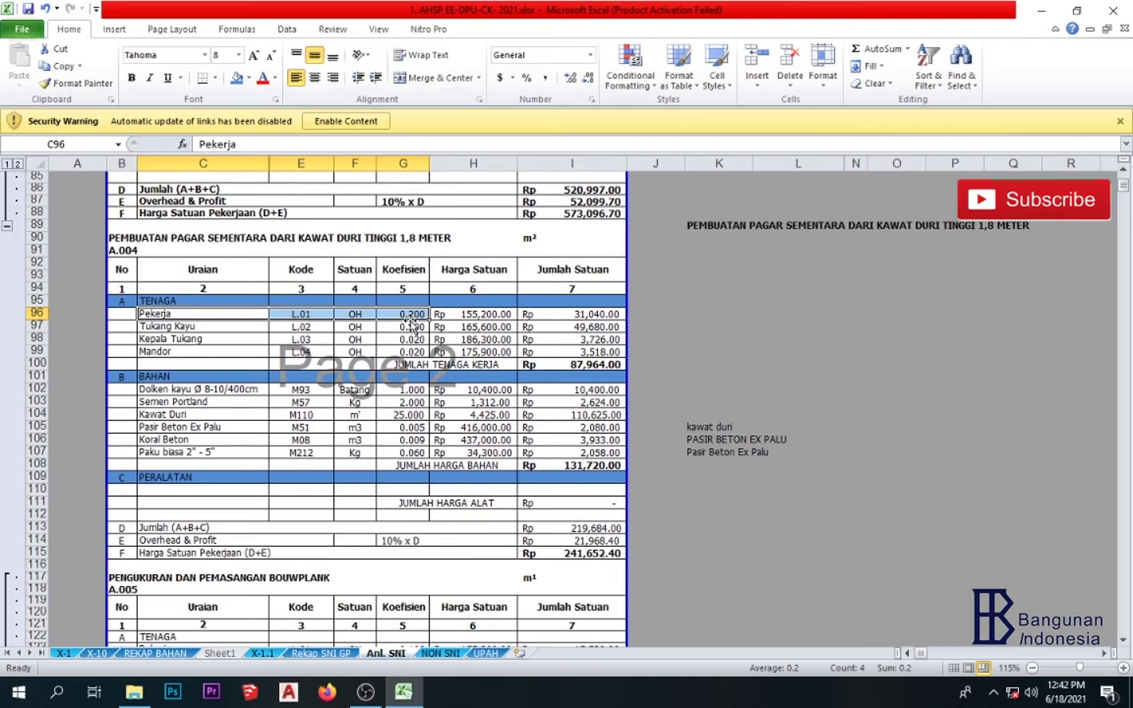
left_click_drag(166, 326, 387, 327)
left_click(387, 327)
left_click_drag(187, 338, 394, 338)
left_click(420, 338)
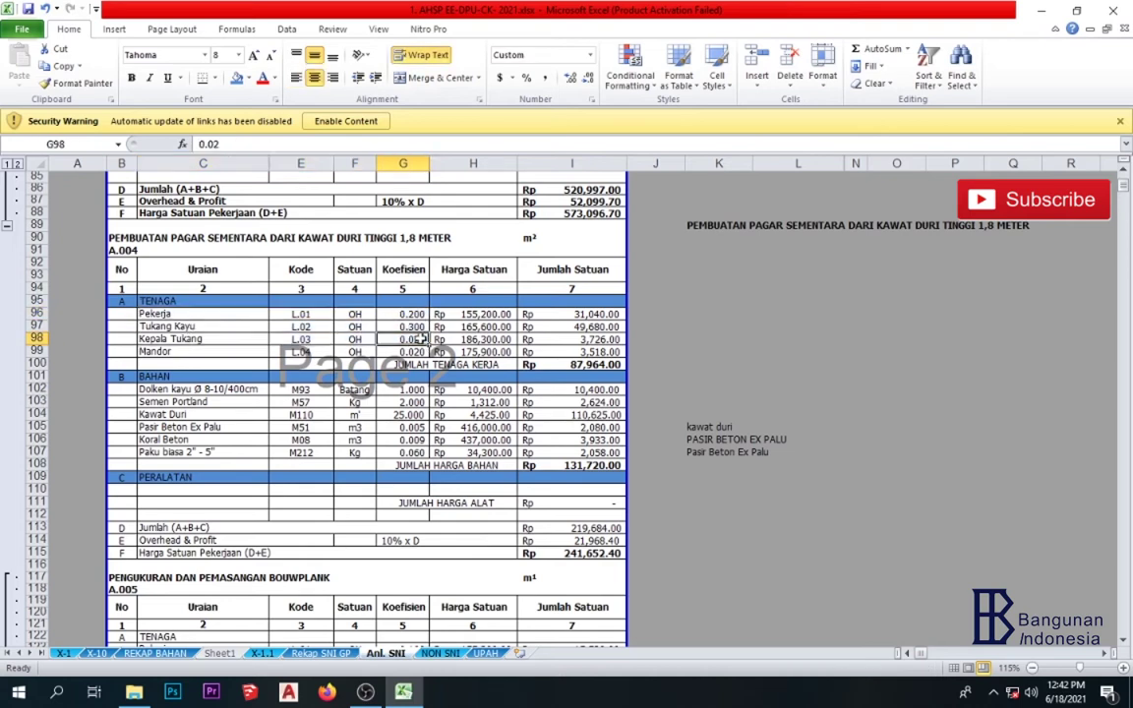
left_click(154, 351)
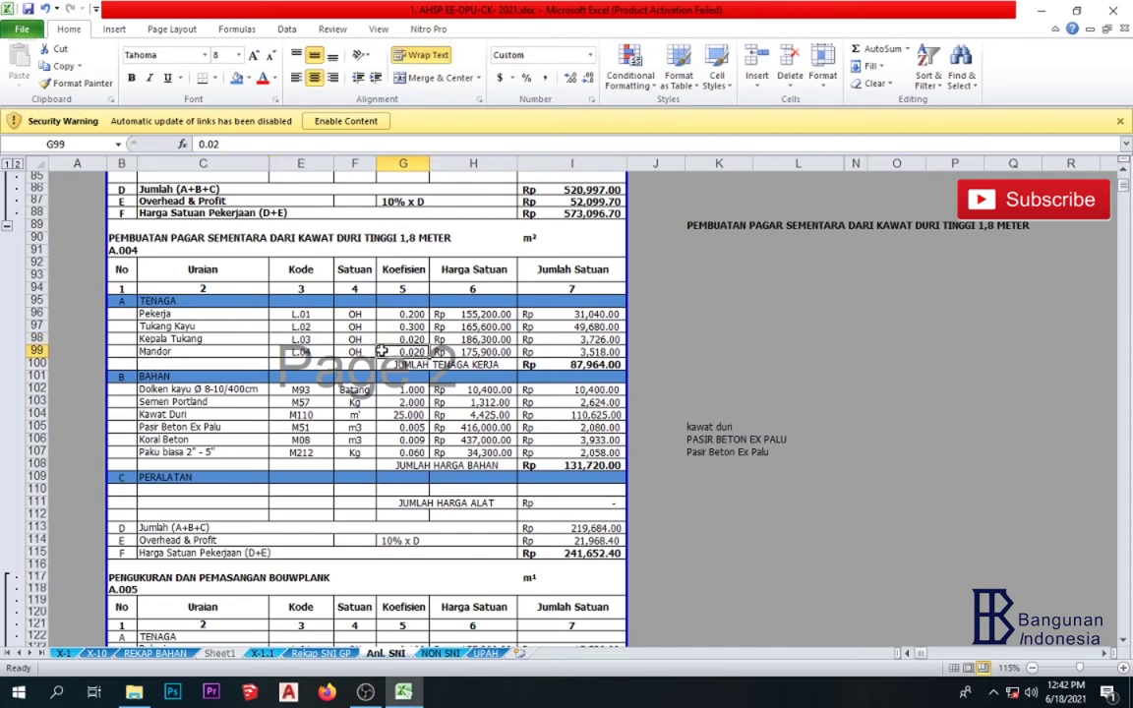
Step: Examine the Harga Satuan of the four labour items and their references to the UPAH sheet
left_click_drag(464, 312, 466, 350)
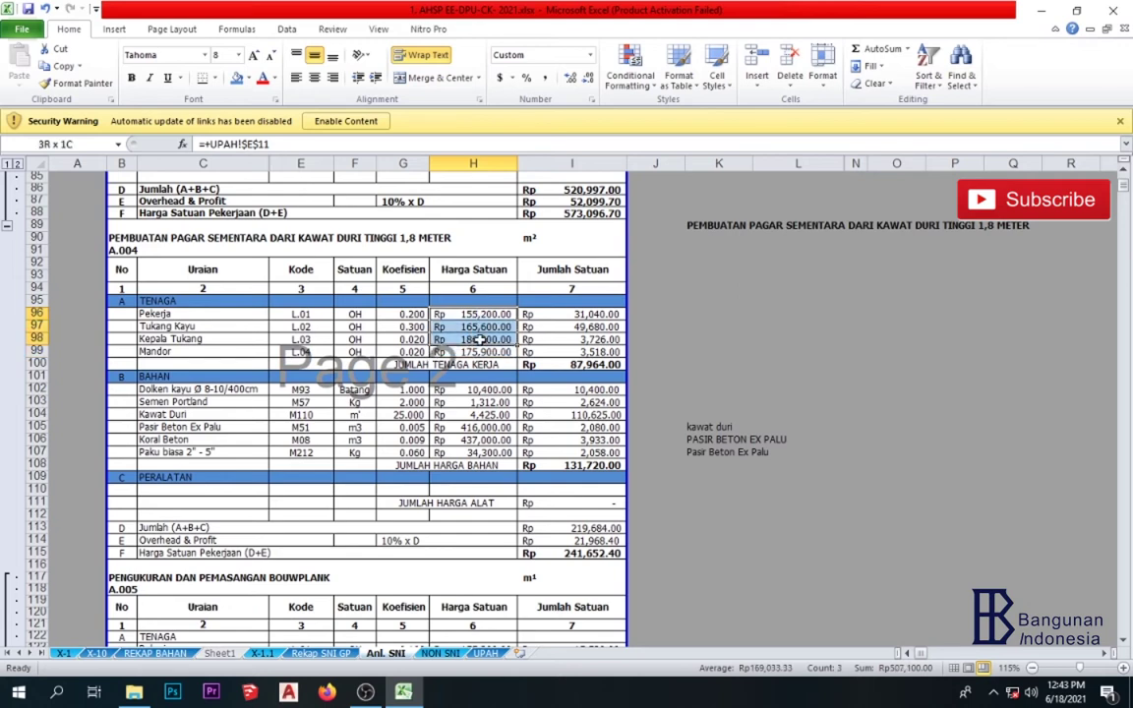
left_click(484, 334)
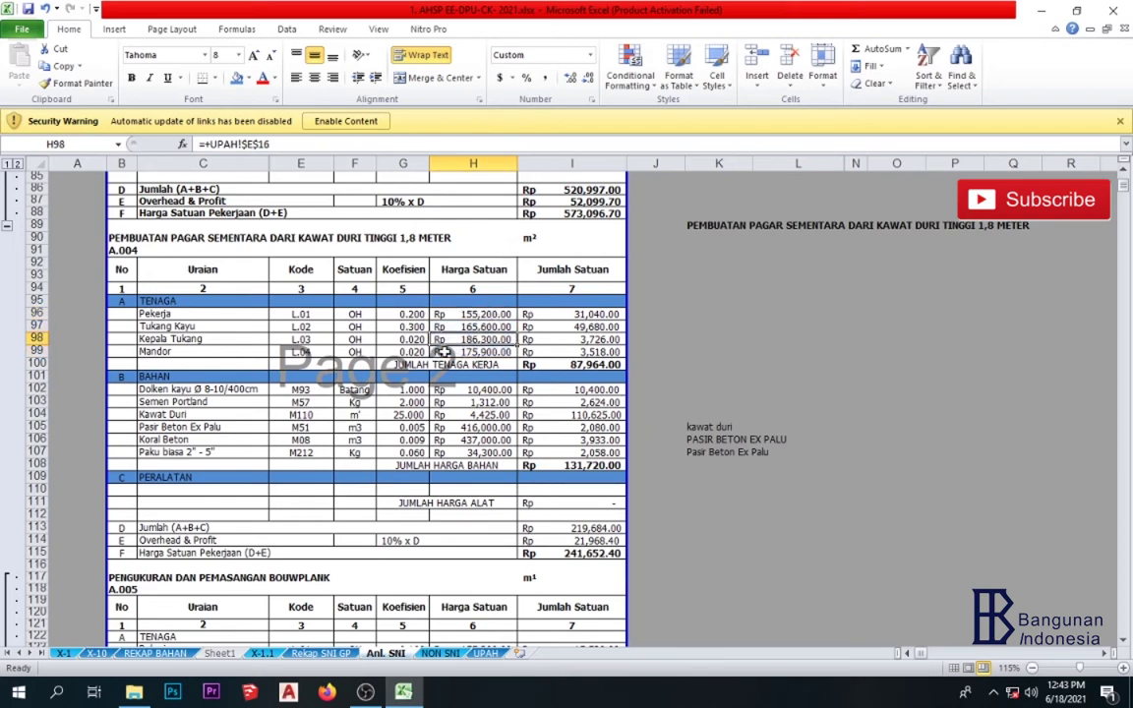
key("Up")
key("Up")
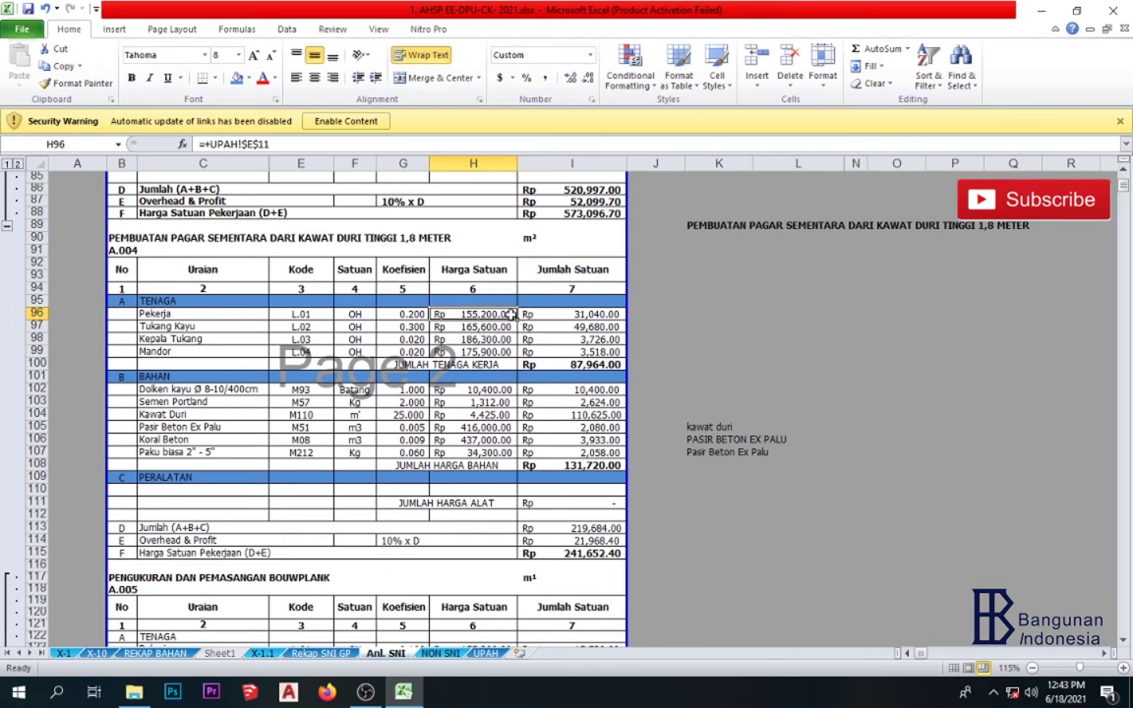
left_click_drag(511, 314, 491, 351)
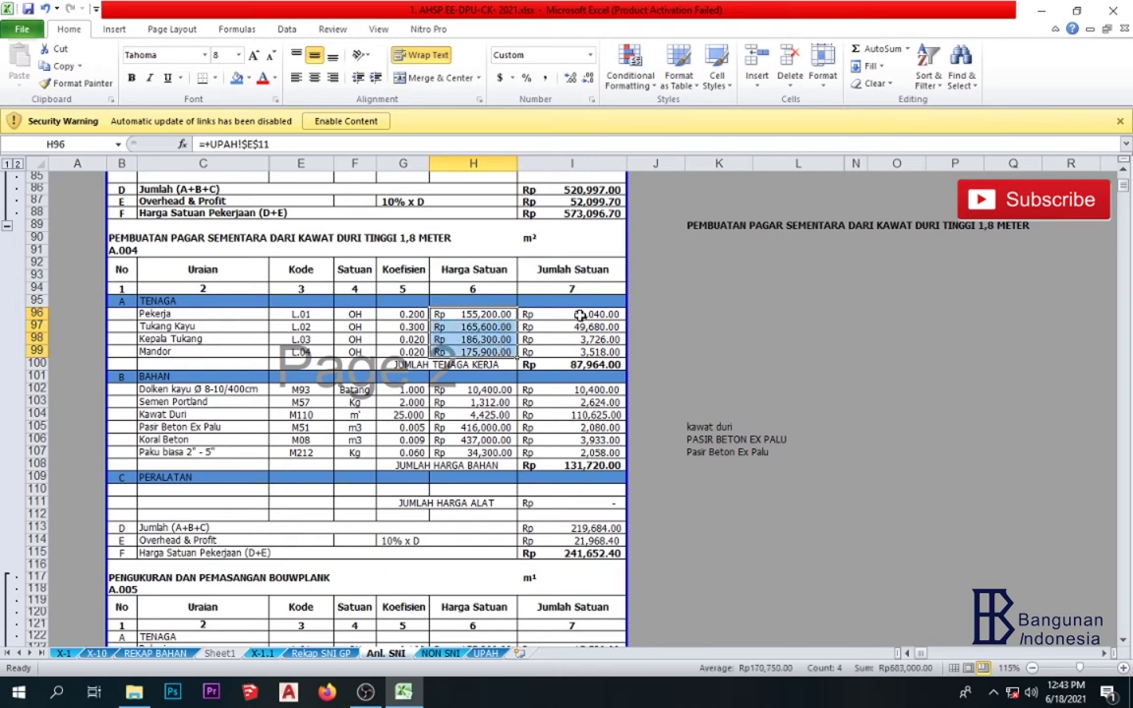
Step: Trace the Jumlah Satuan formula in the Pekerja row to its coefficient and unit price cells
left_click(604, 314)
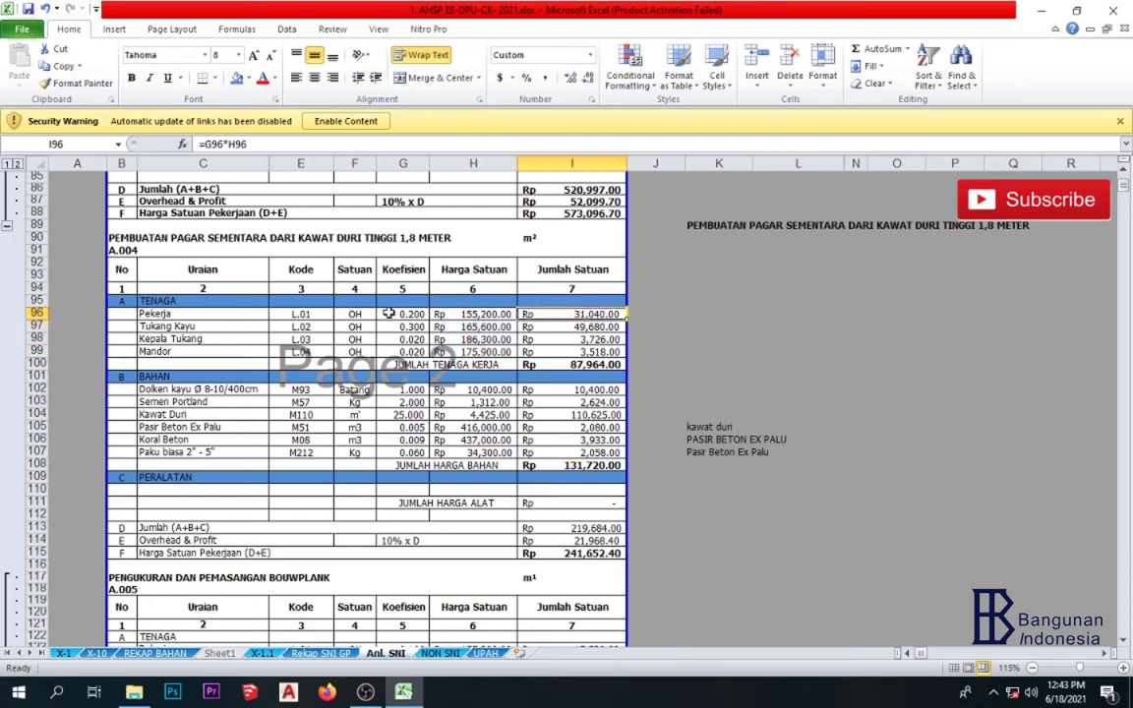
left_click(389, 312)
left_click(445, 315)
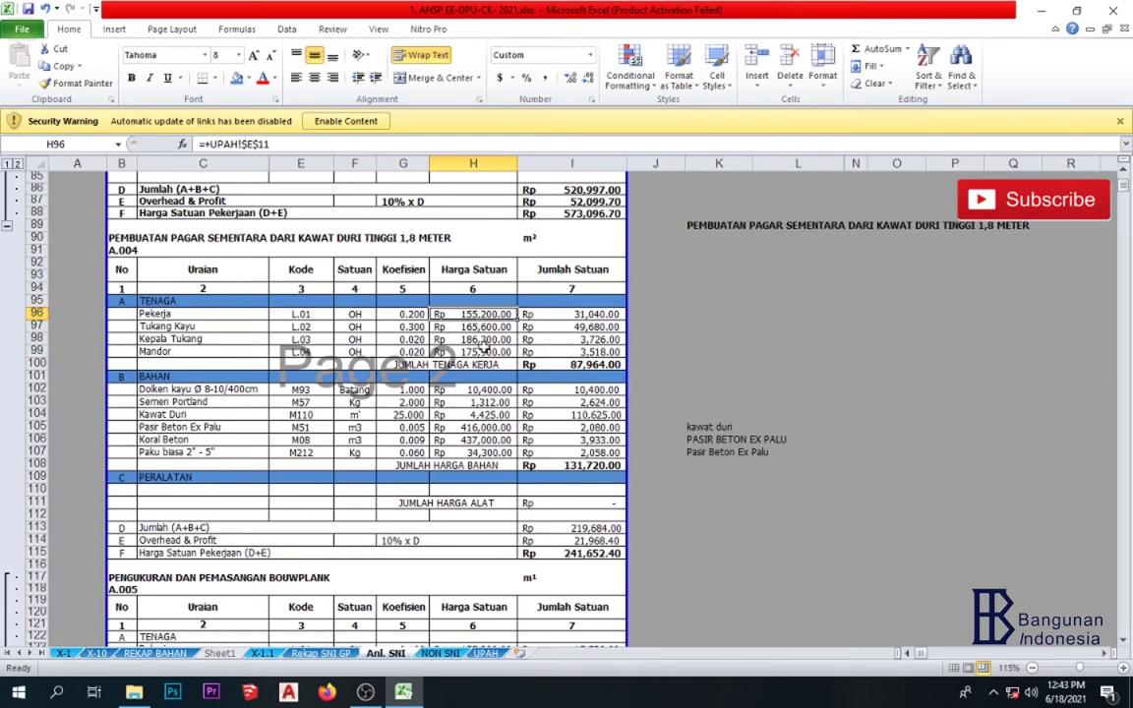
left_click(552, 314)
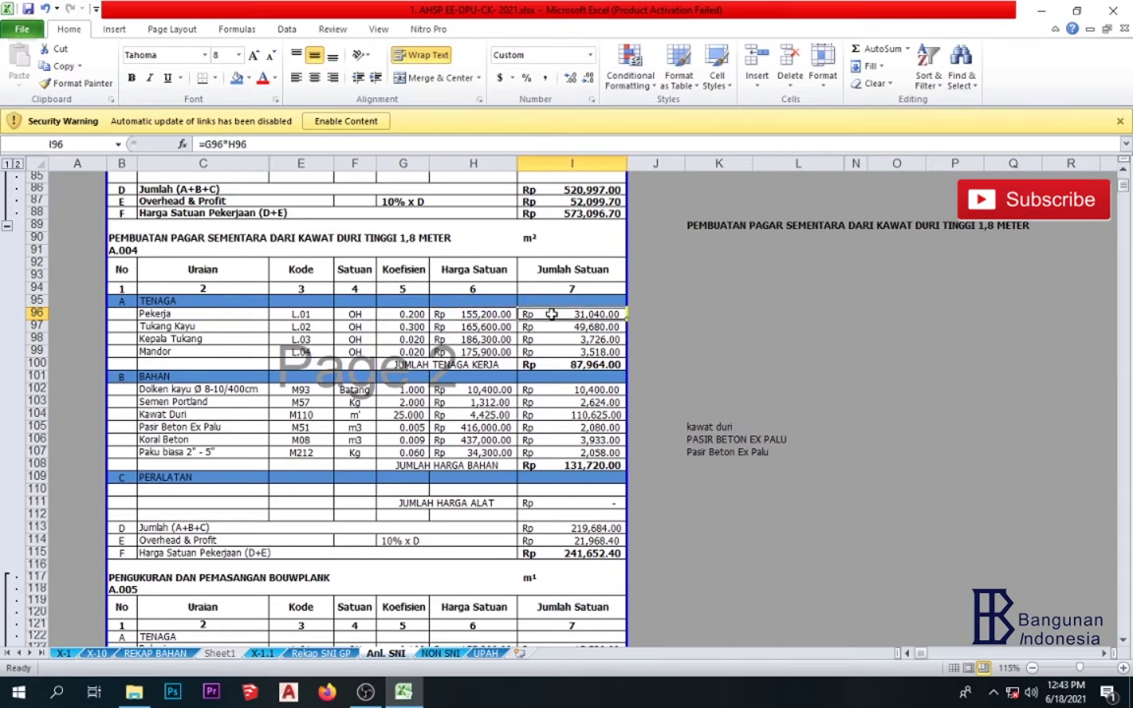
double_click(552, 314)
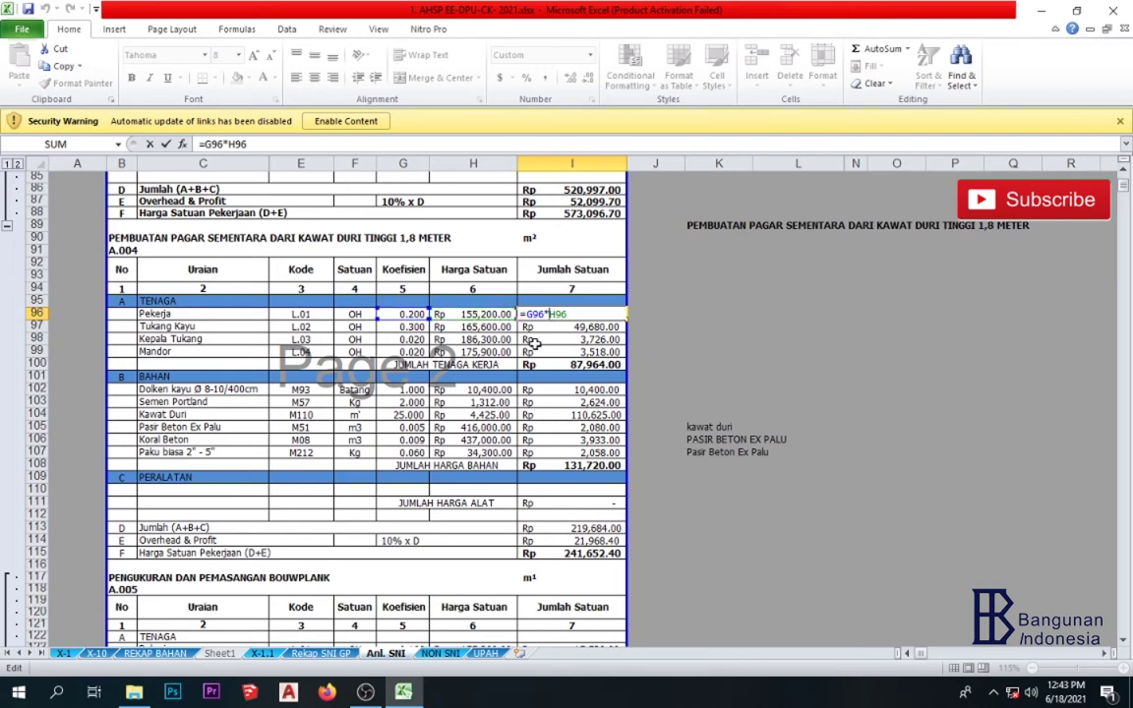
key("ctrl+Return")
Step: Inspect the Jumlah Satuan formulas in the Tukang Kayu, Kepala Tukang and Mandor rows
double_click(580, 326)
key("ctrl+Return")
left_click(607, 339)
double_click(607, 339)
key("ctrl+Return")
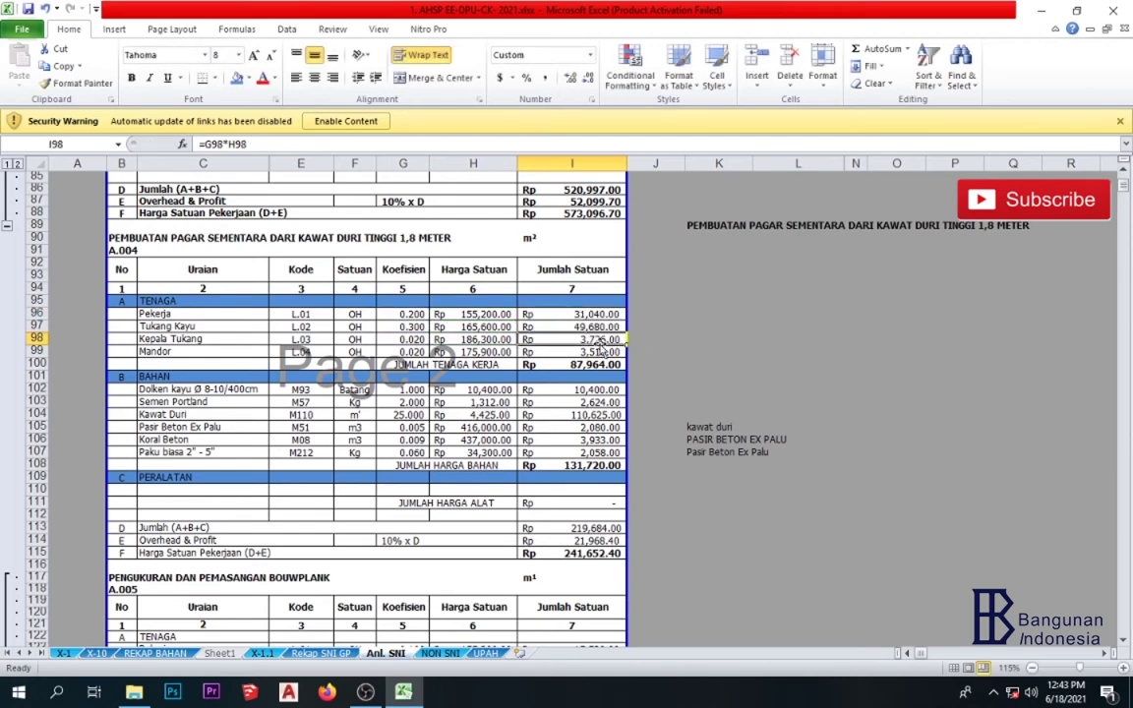
double_click(580, 351)
key("ctrl+Return")
Step: Examine the JUMLAH TENAGA KERJA sum over the labour rows and relate it to the m² unit in the A.004 title
left_click_drag(476, 362, 523, 371)
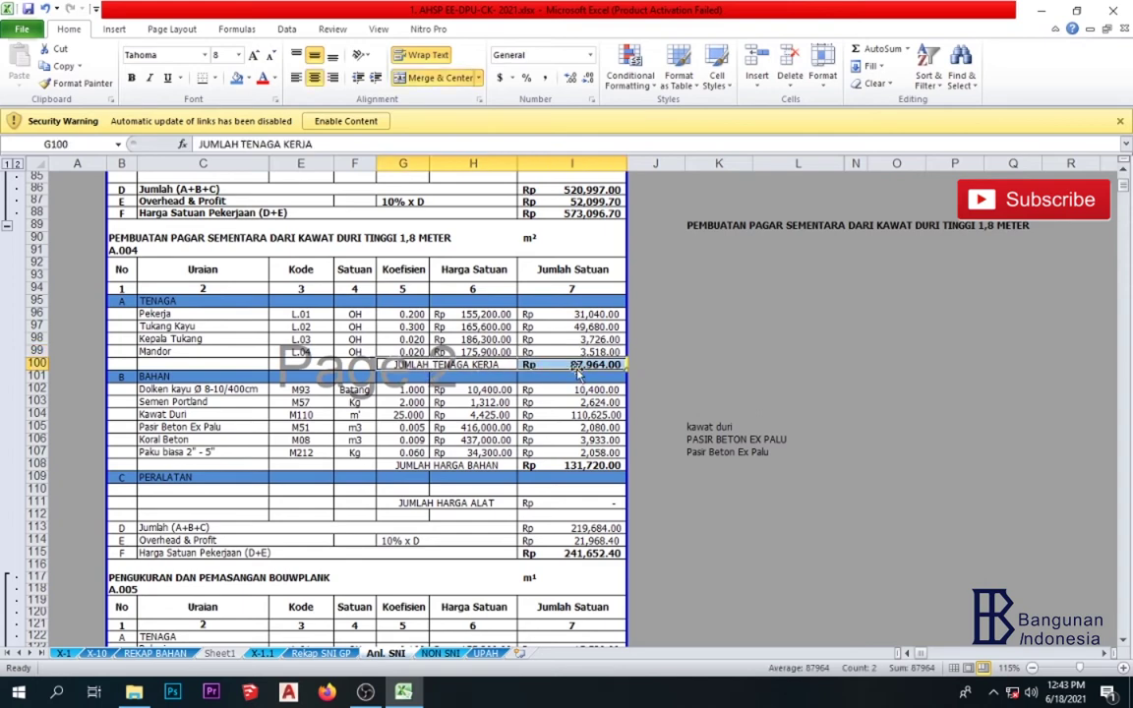
key("Right")
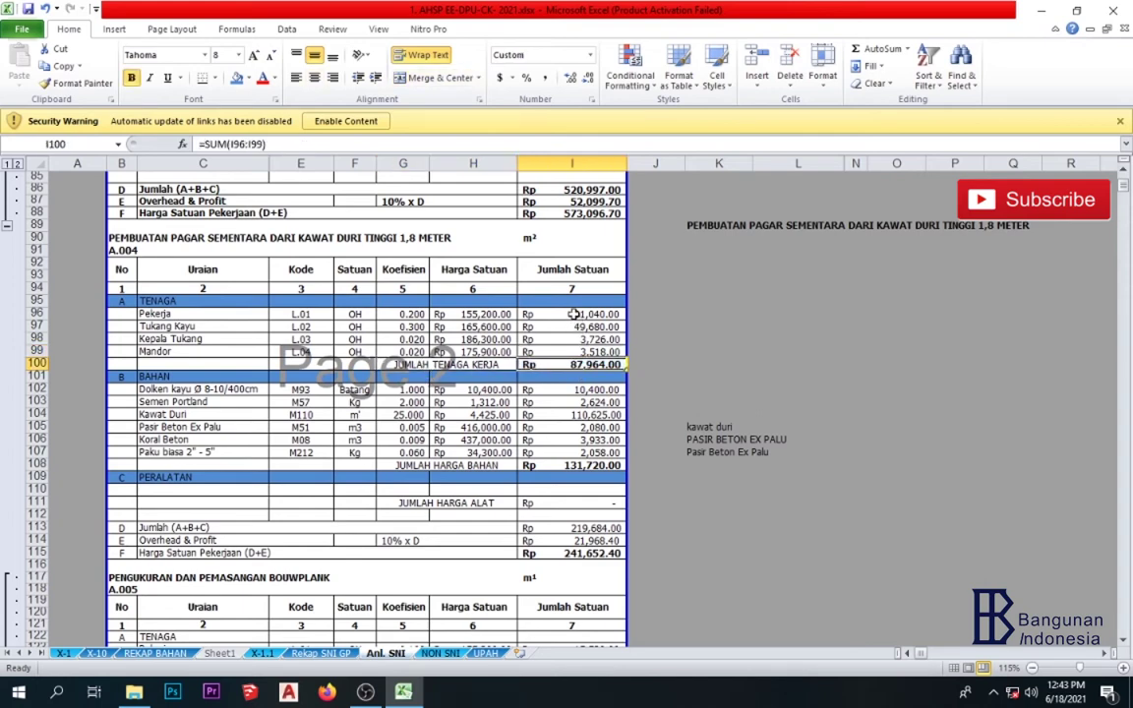
left_click_drag(574, 313, 576, 351)
left_click(556, 372)
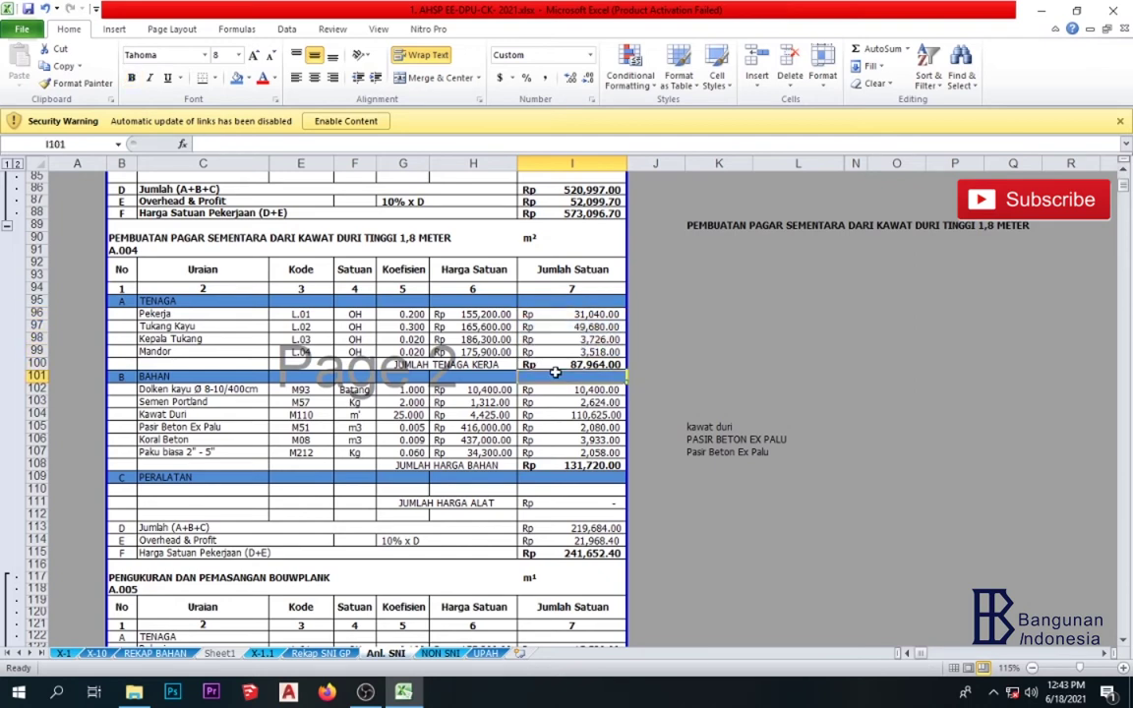
left_click(526, 238)
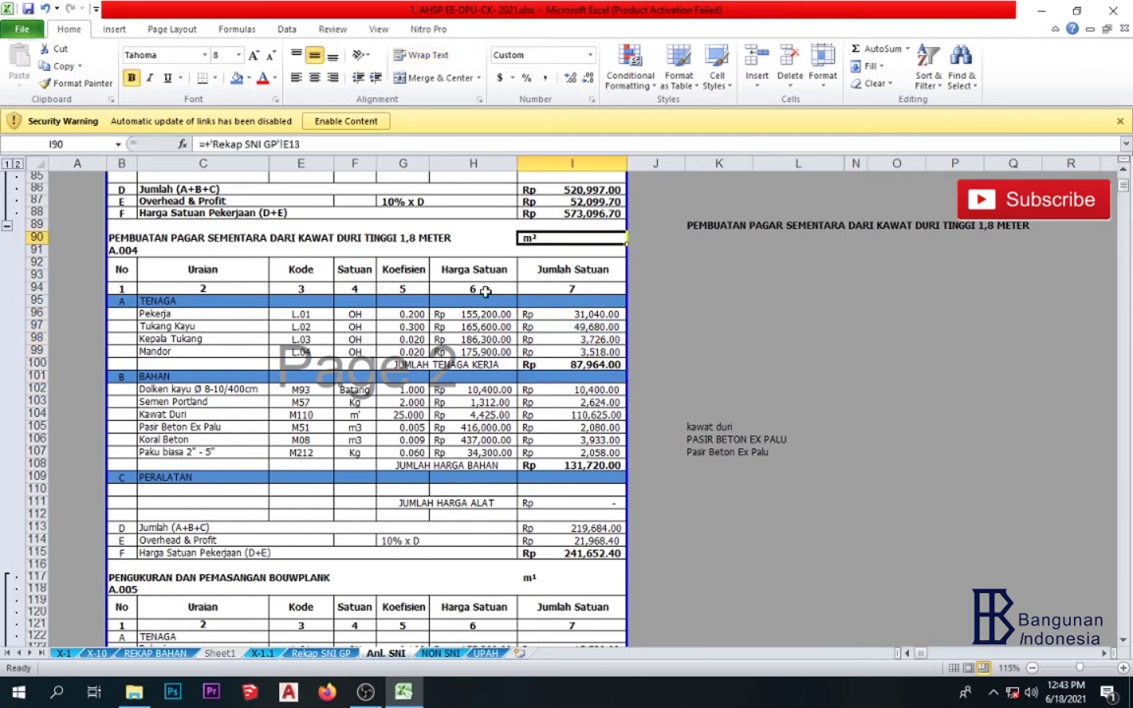
left_click(443, 238)
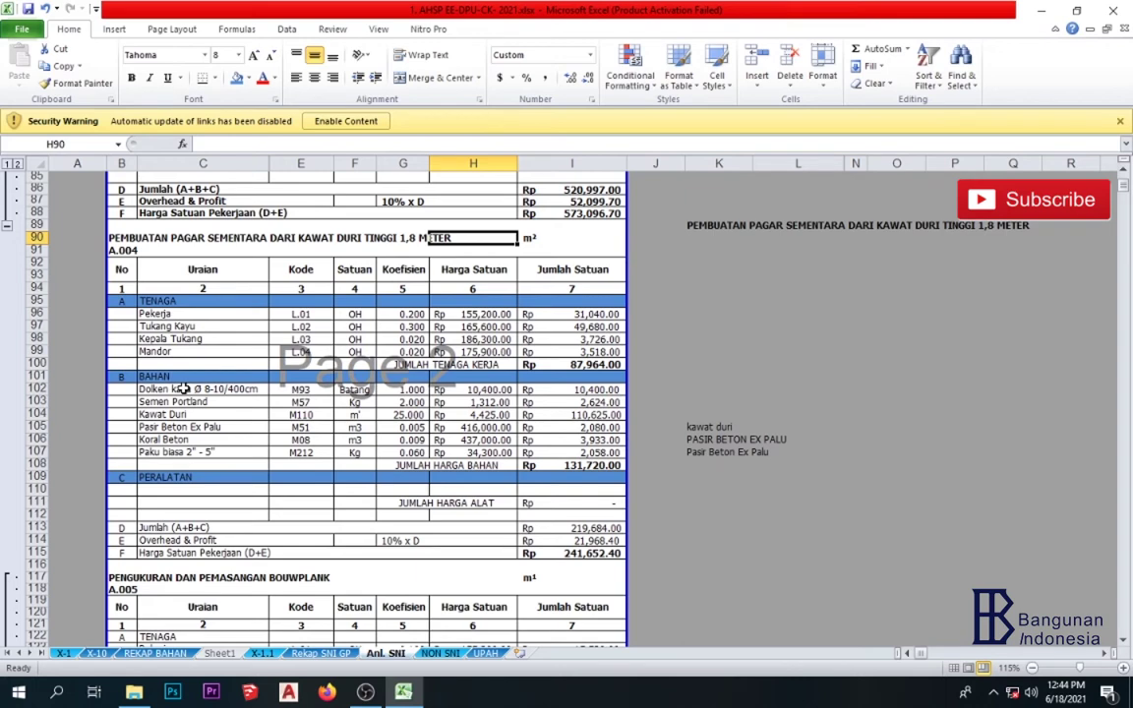
Step: Review the materials listed under BAHAN in the A.004 table, from Dolken kayu to Paku biasa
left_click(191, 378)
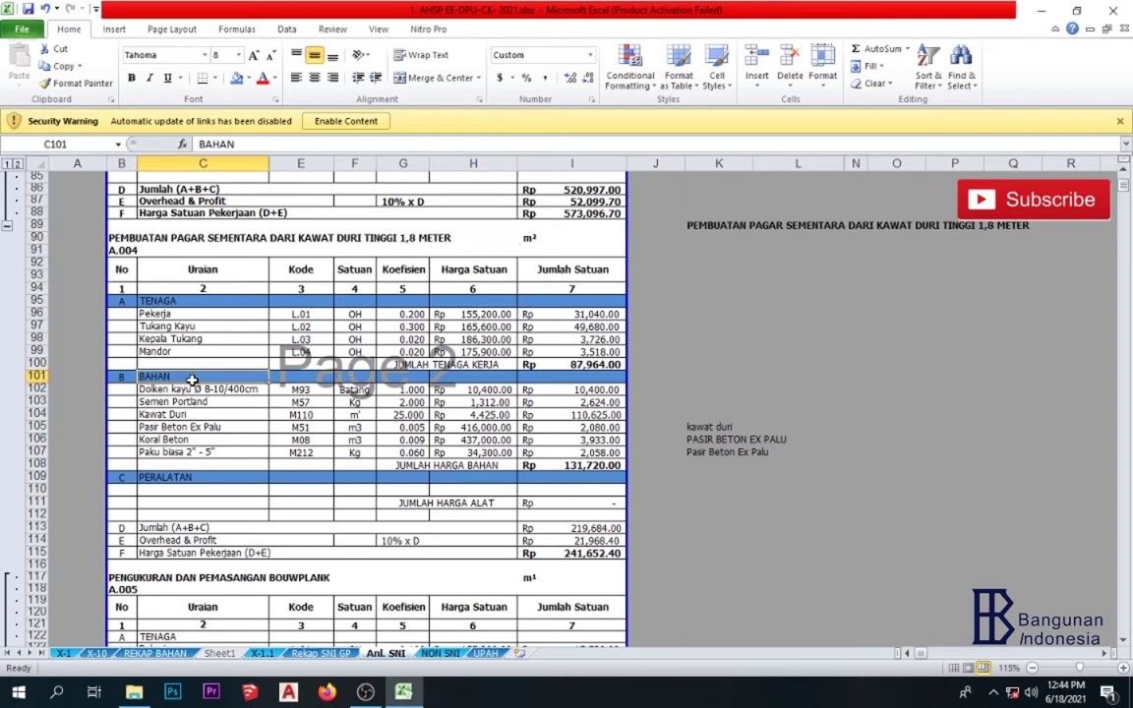
left_click(196, 390)
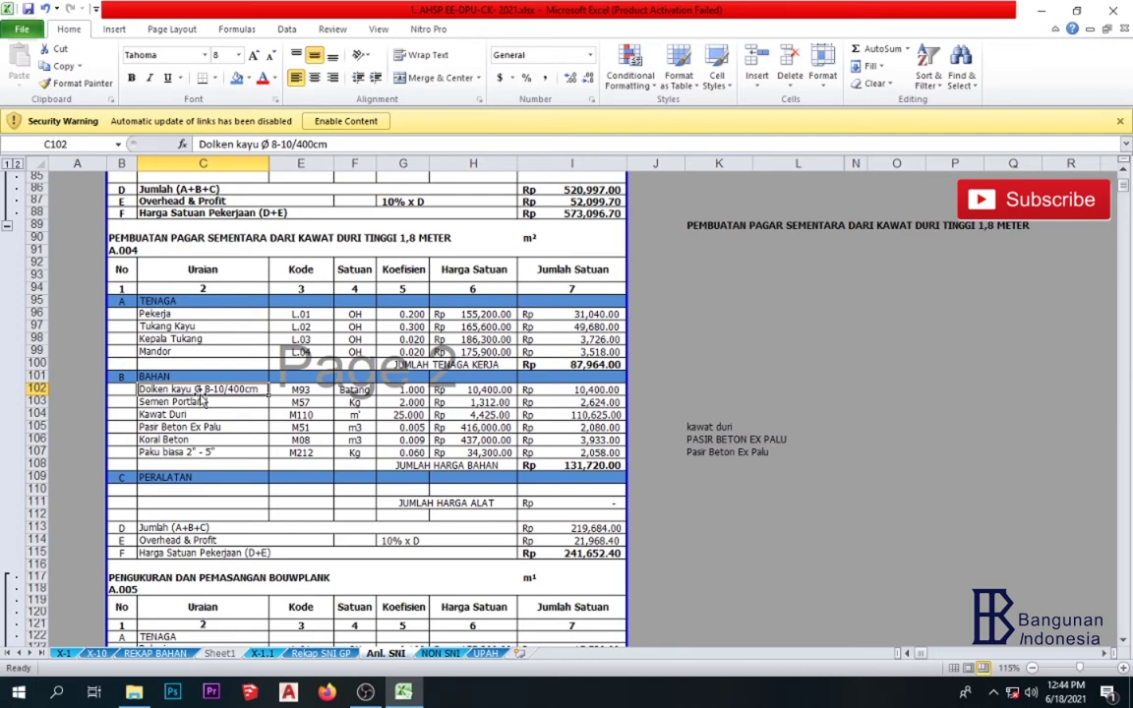
left_click(183, 417)
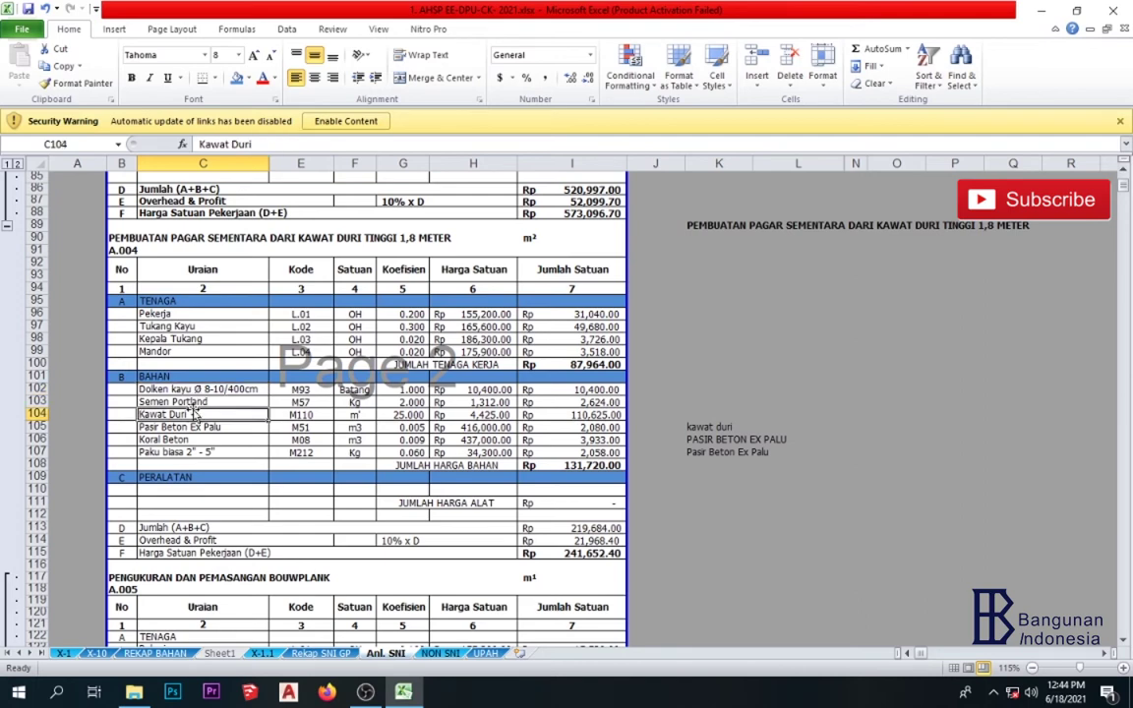
left_click(186, 428)
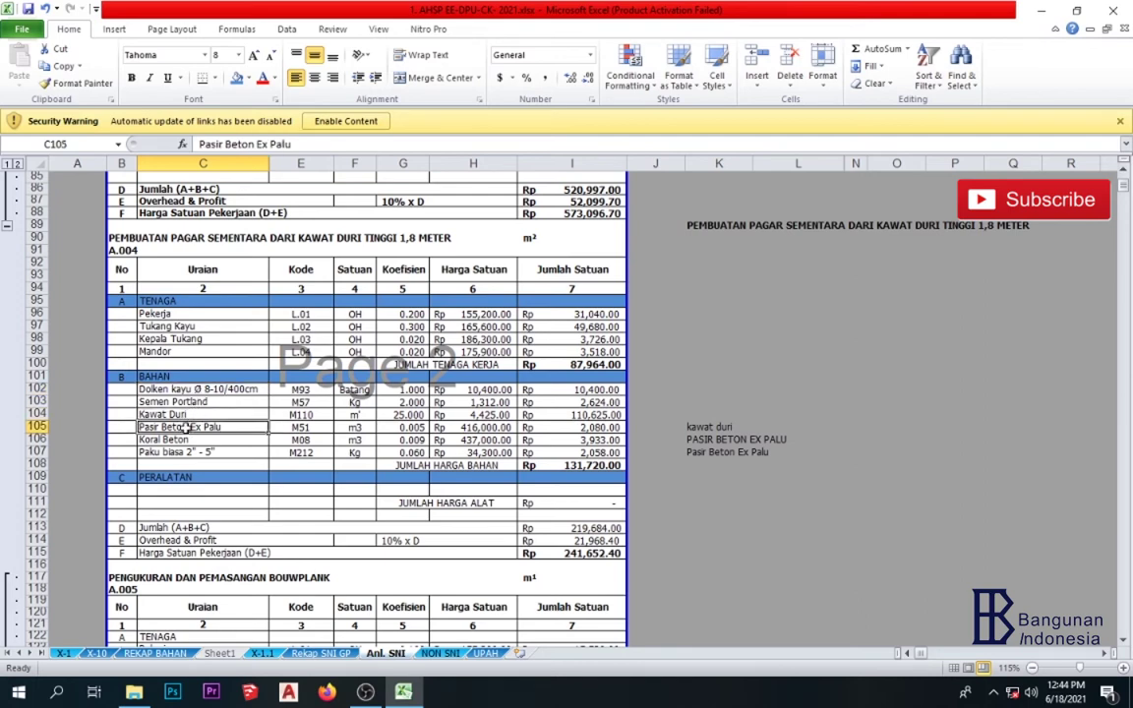
left_click(188, 440)
left_click(190, 454)
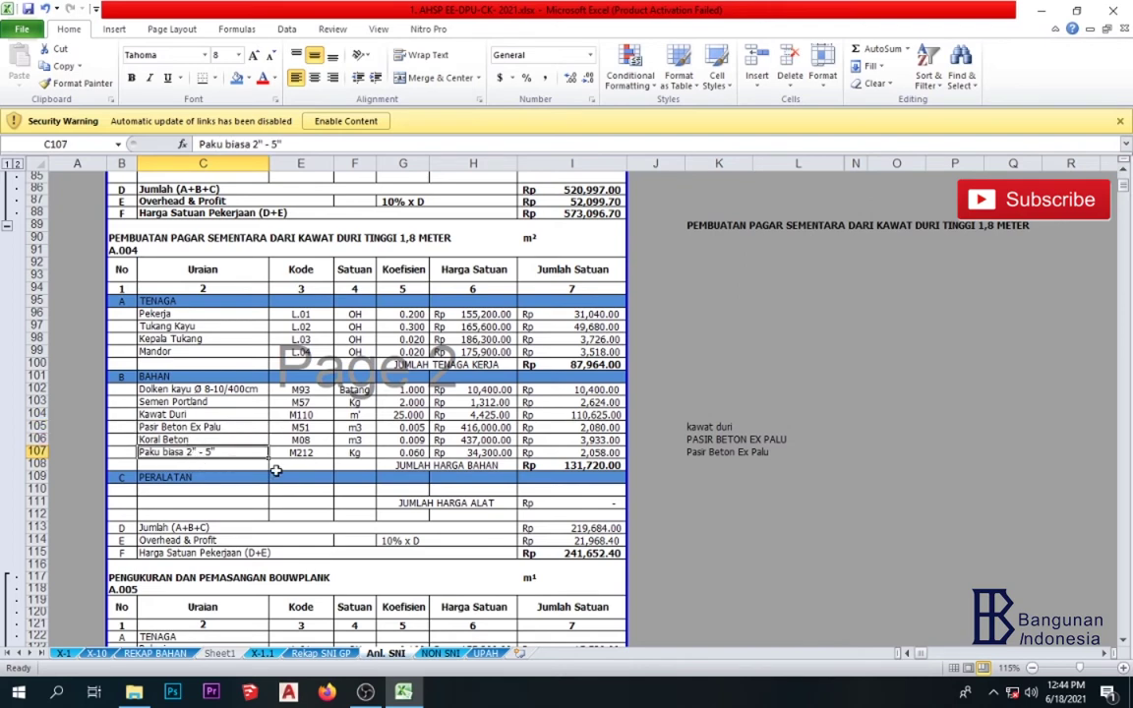
Step: Check the Satuan of each BAHAN item in the A.004 table, from Dolken kayu down to Paku biasa
left_click(357, 391)
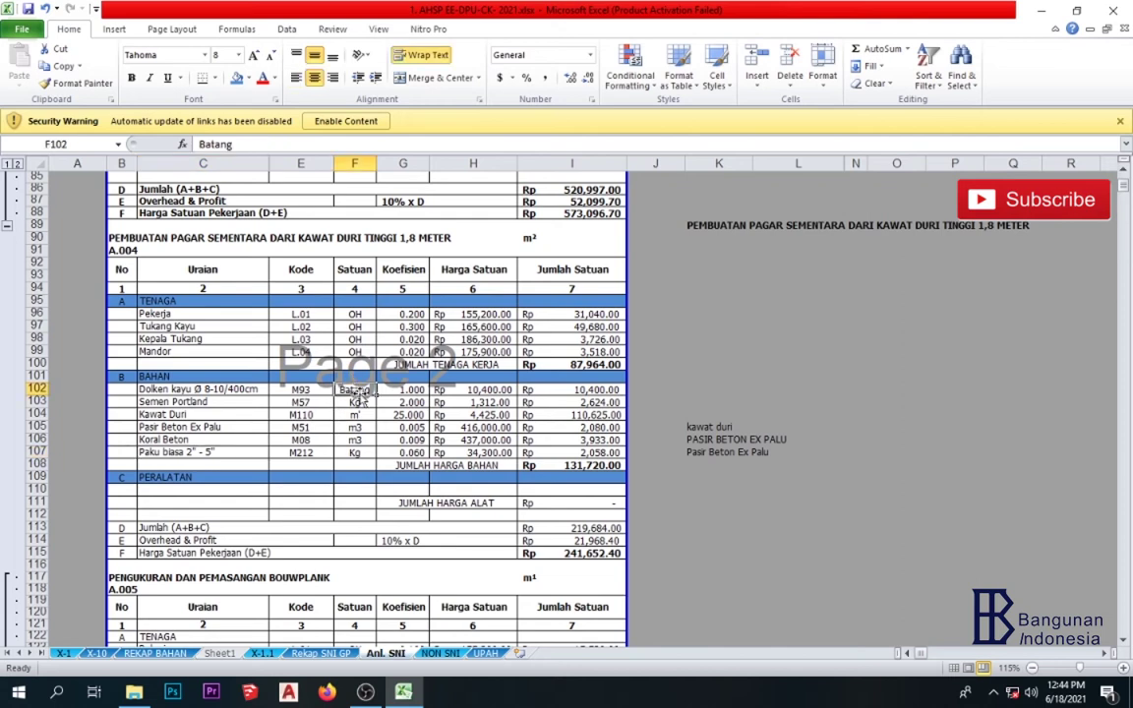
left_click(248, 391)
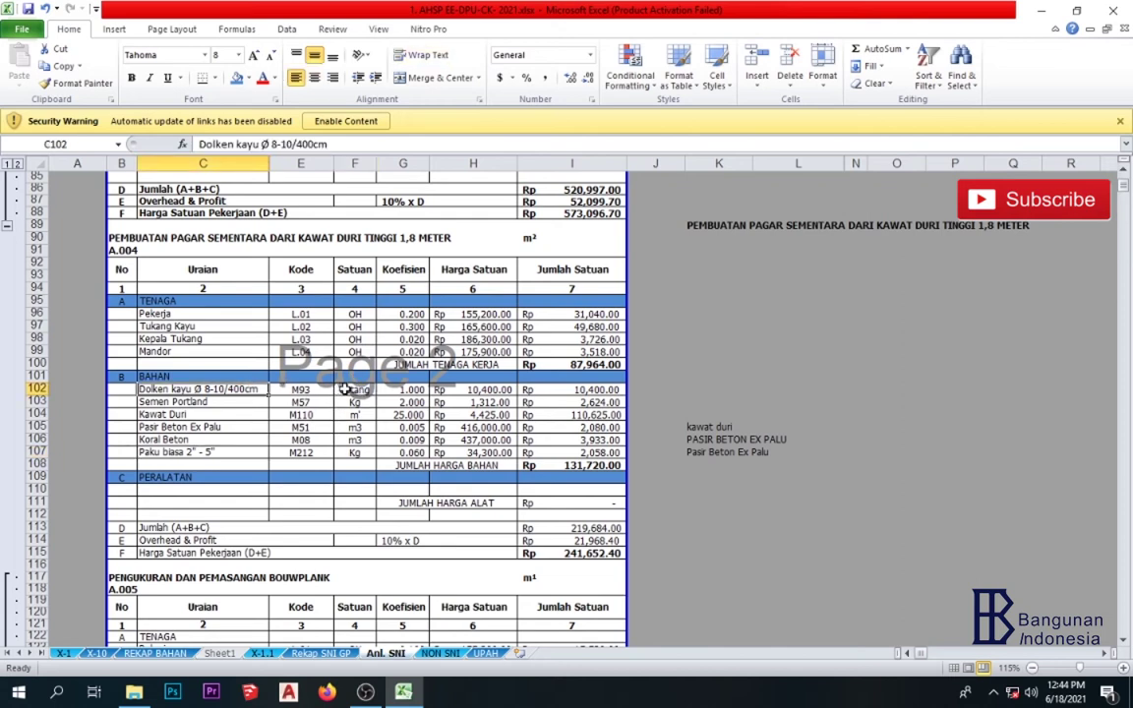
left_click(346, 389)
left_click(350, 404)
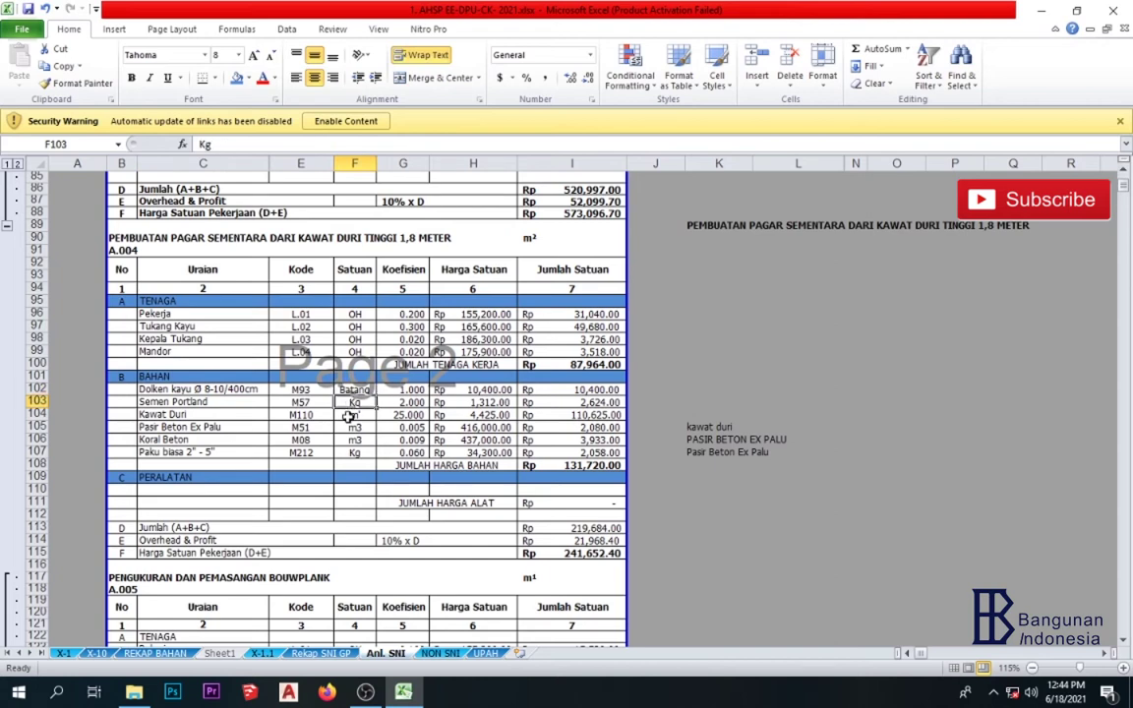
left_click(352, 415)
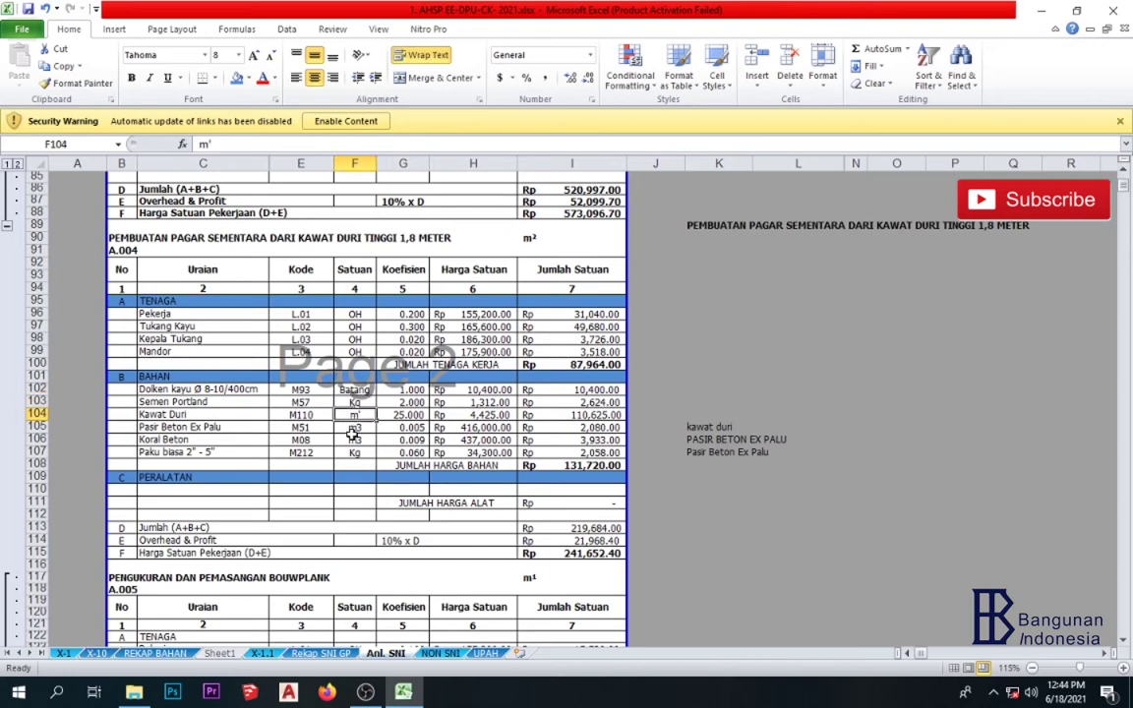
left_click(352, 427)
left_click(350, 443)
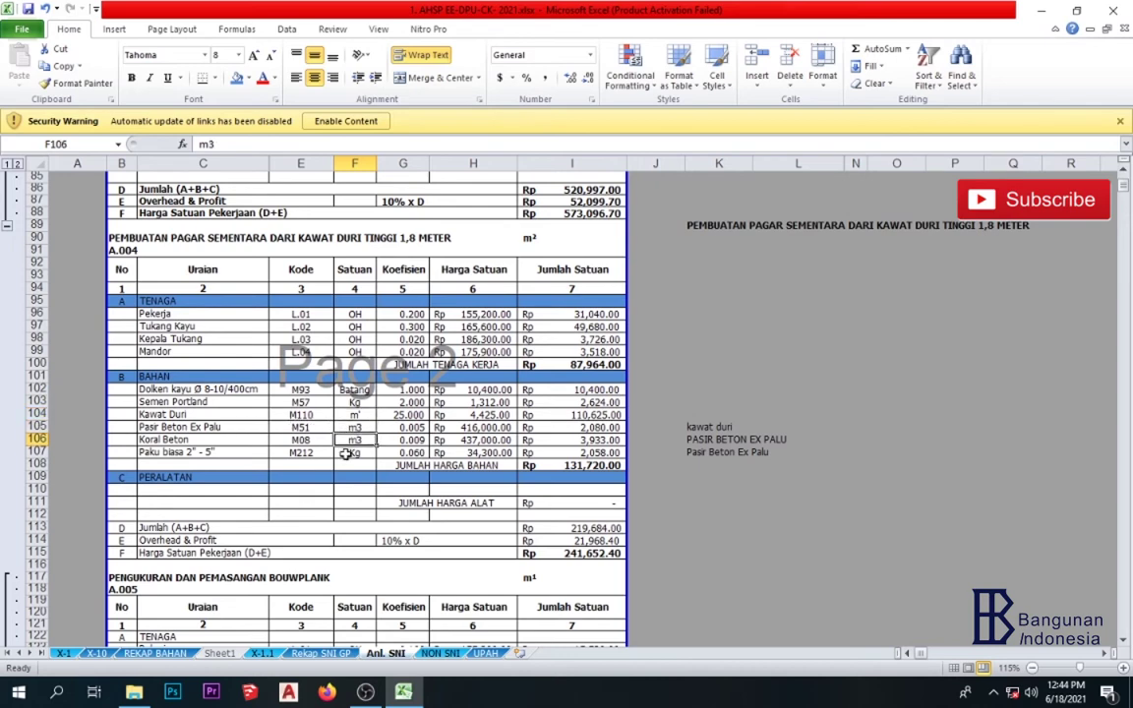
left_click(352, 453)
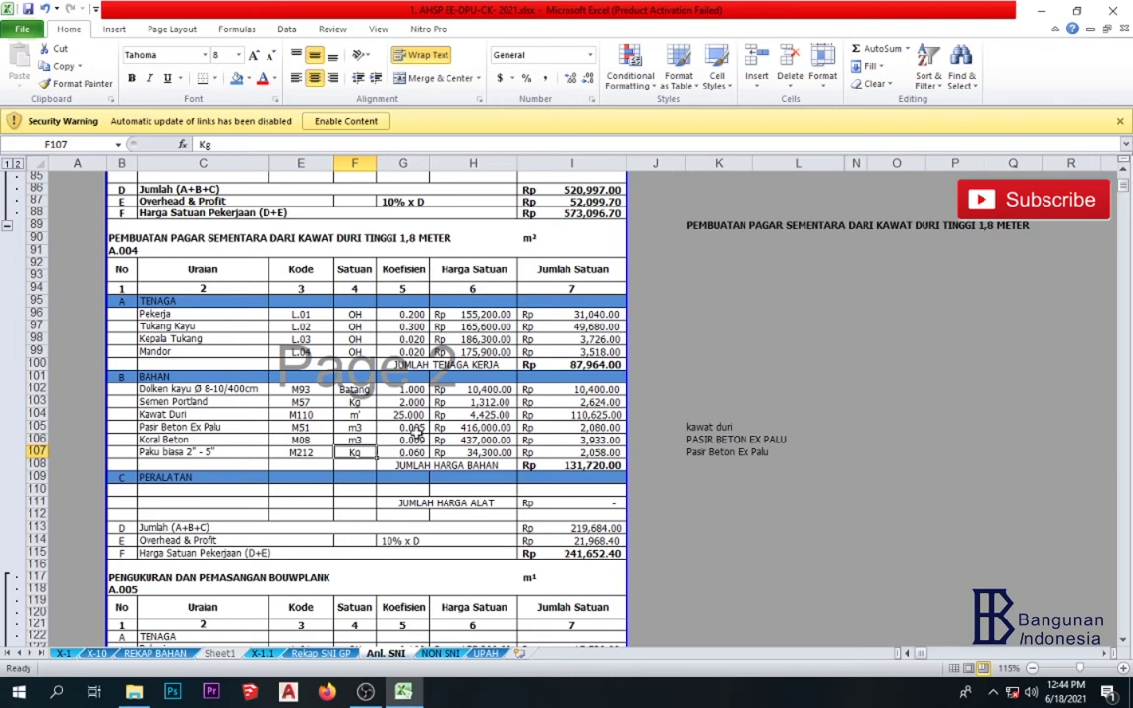
Step: Review the Satuan of Dolken kayu, Semen Portland and Kawat Duri against the m² unit in the A.004 title
left_click(362, 390)
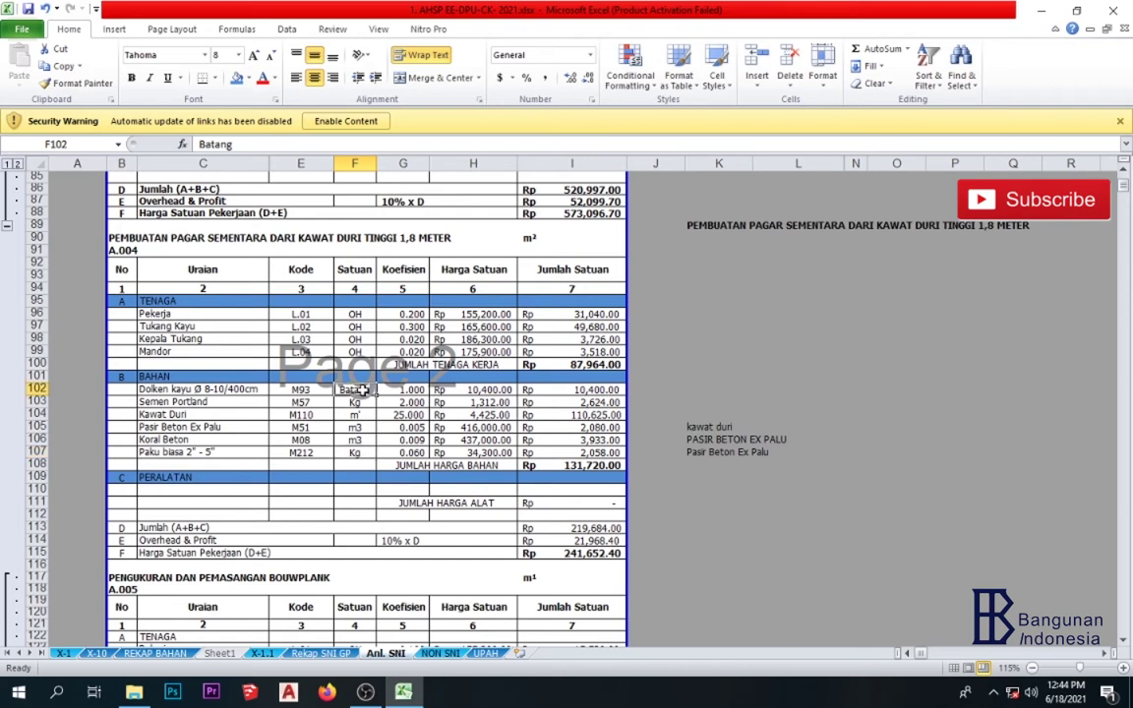
left_click(393, 389)
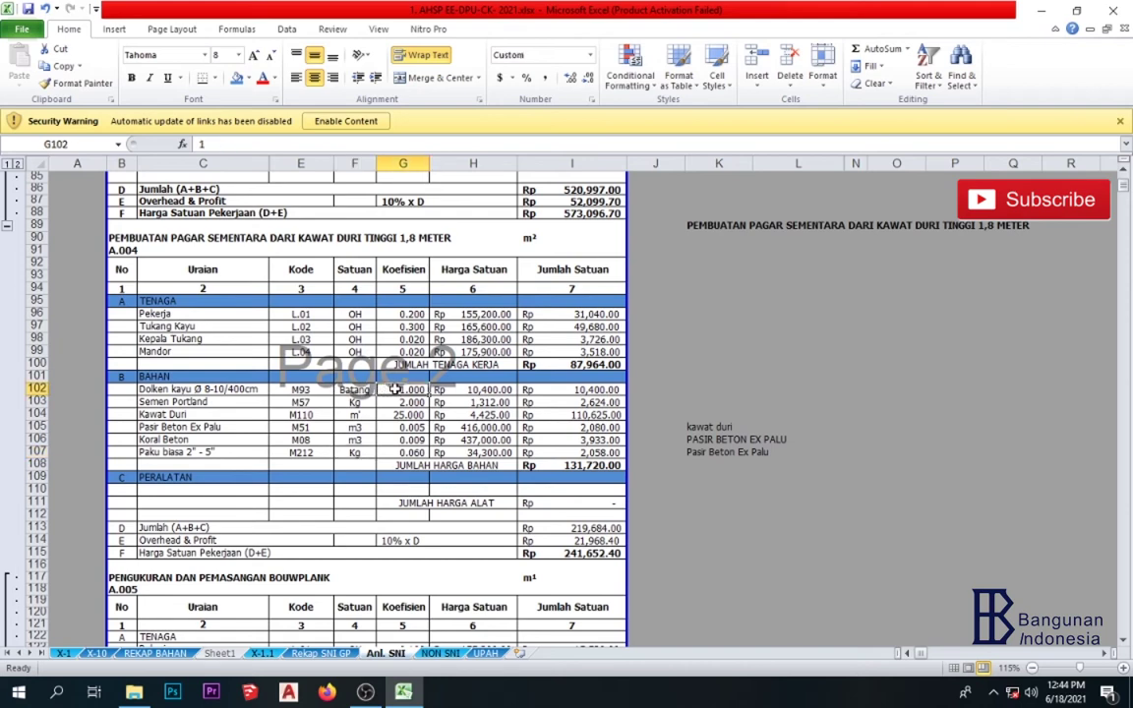
left_click(339, 391)
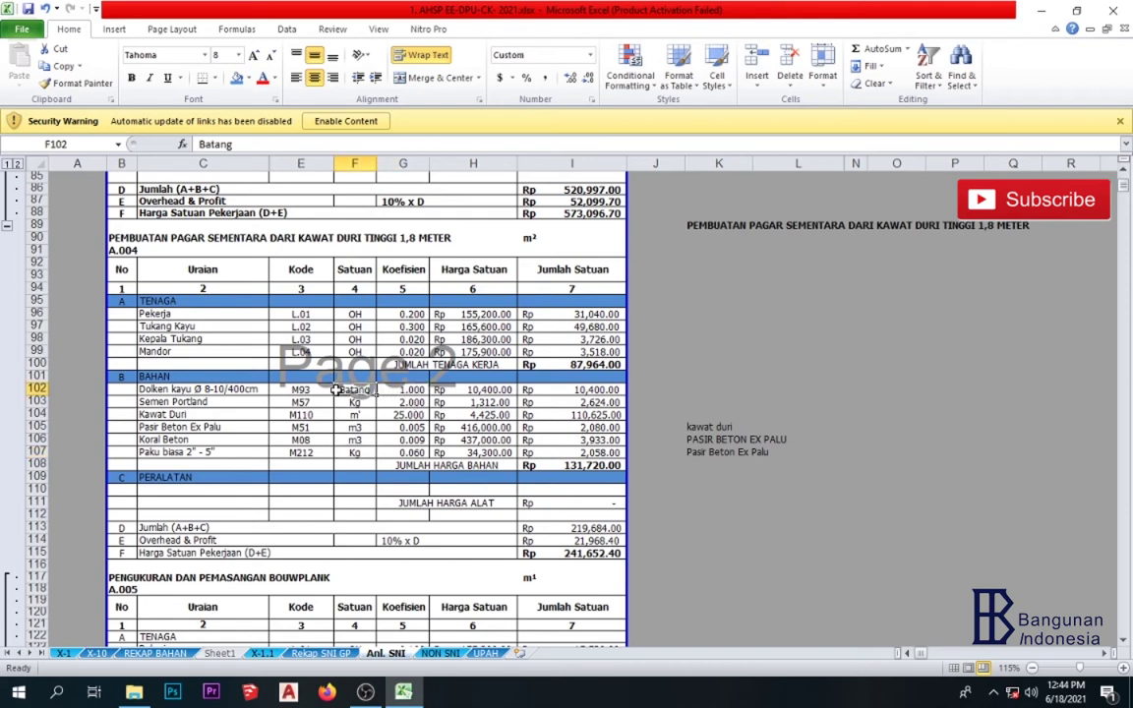
left_click(364, 402)
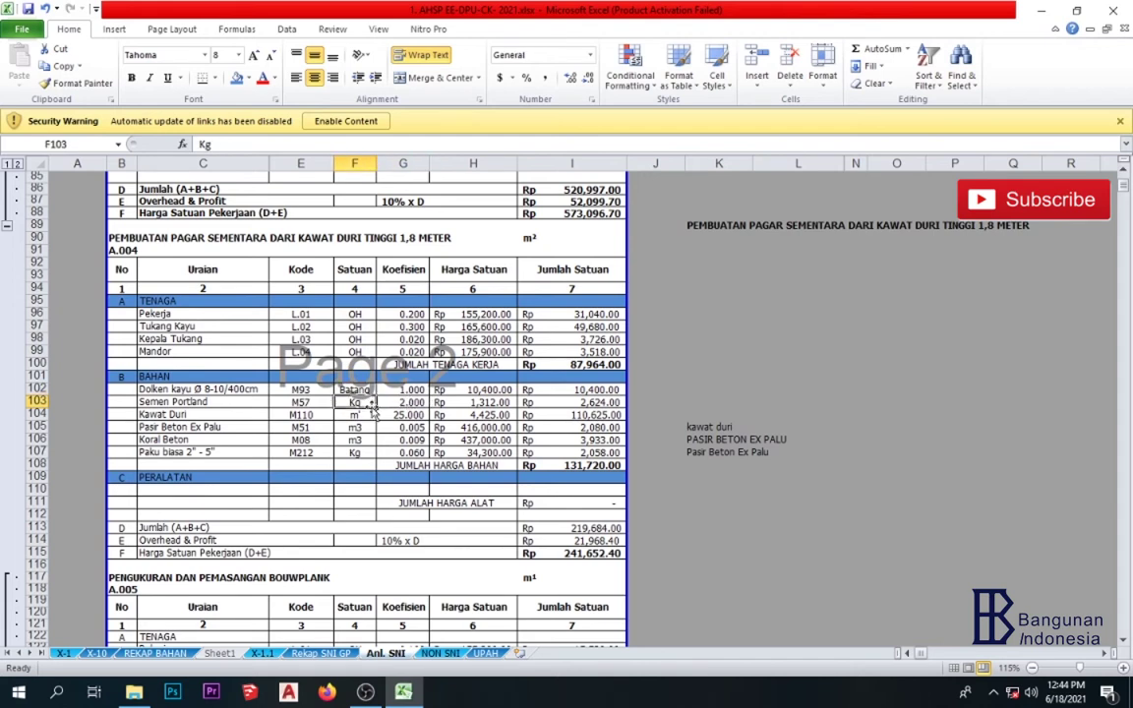
left_click(360, 415)
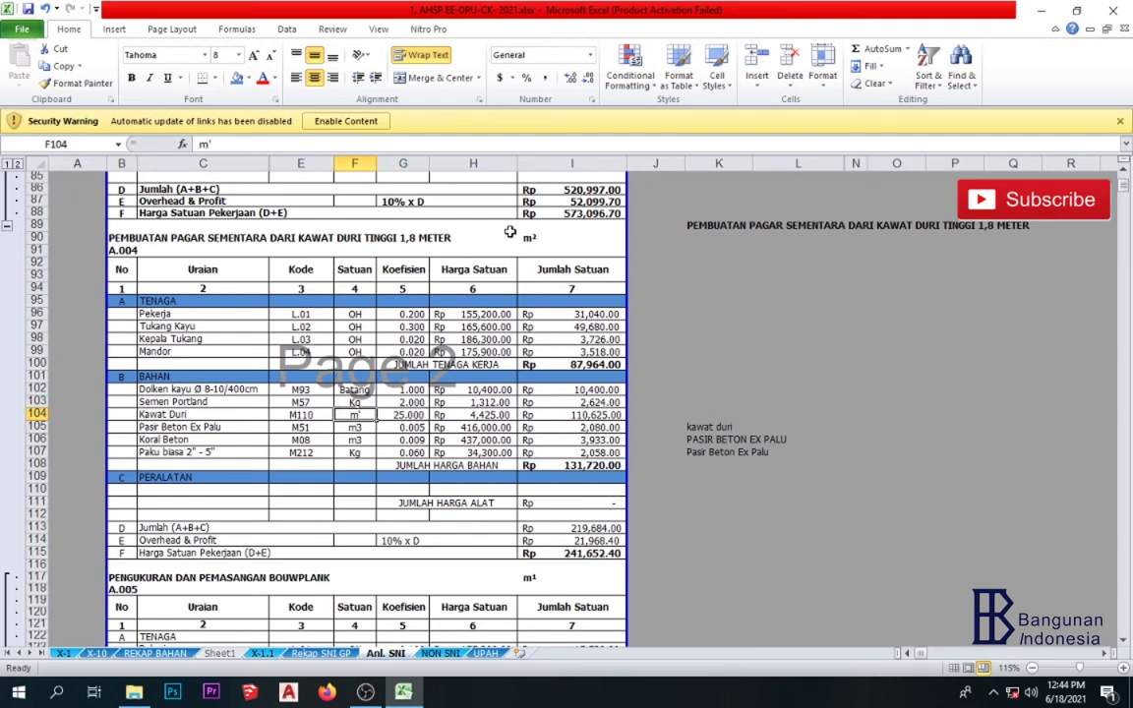
left_click(559, 239)
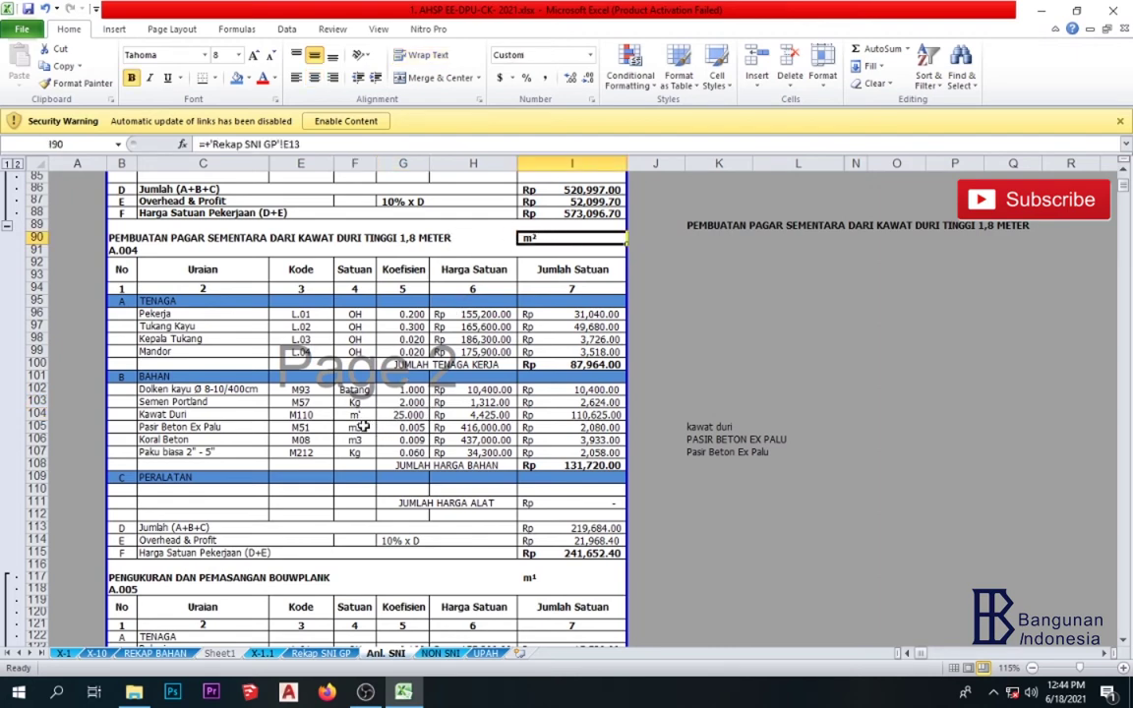
Step: Check the Satuan of Pasir Beton Ex Palu and the Koefisien of Pasir Beton Ex Palu and Koral Beton
left_click(354, 427)
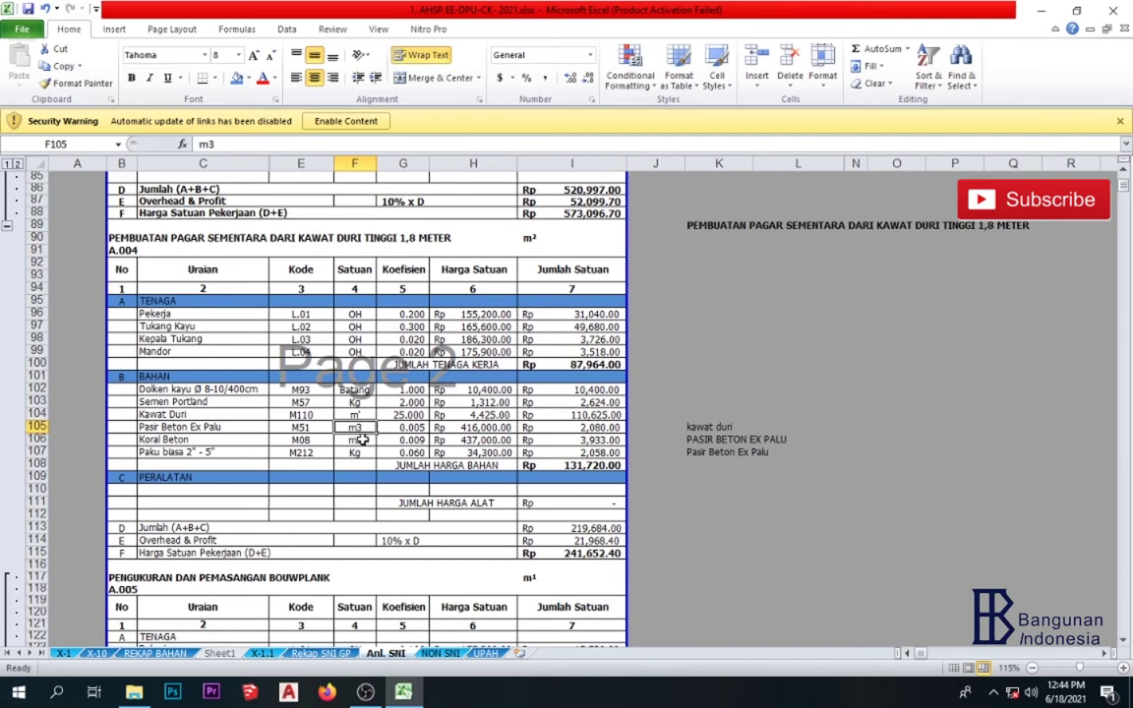
left_click(413, 430)
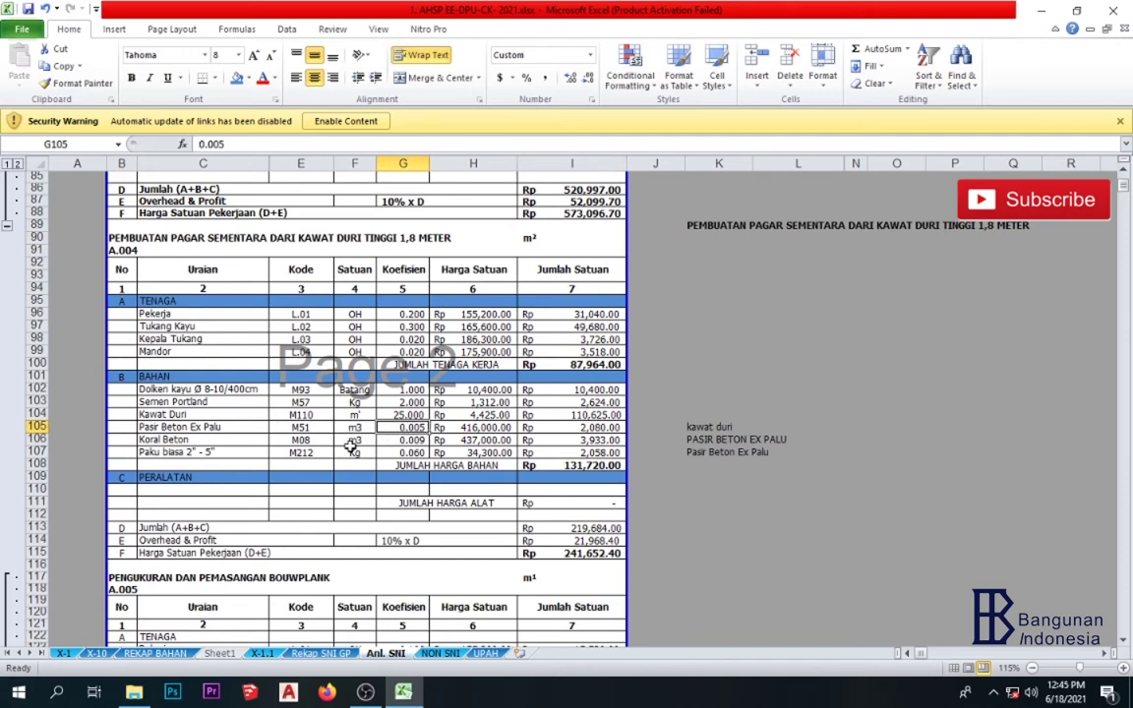
key("Down")
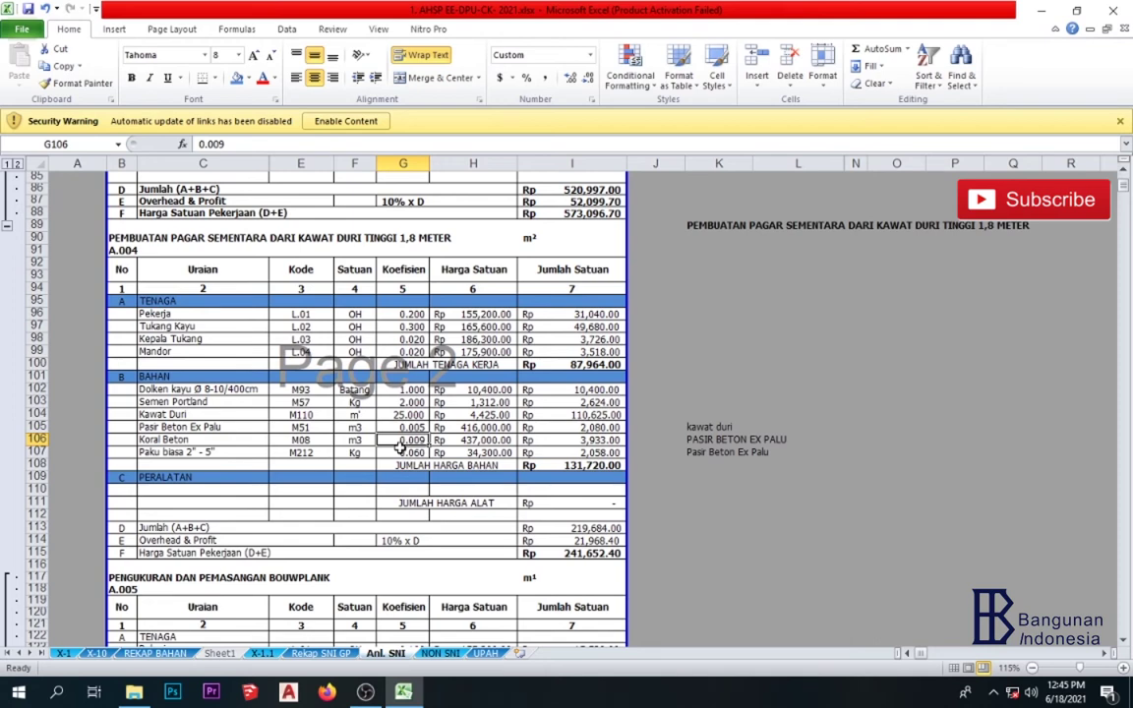
Step: Compare the Harga Satuan of the BAHAN rows with their Satuan, focusing on the Dolken kayu price link
left_click(500, 390)
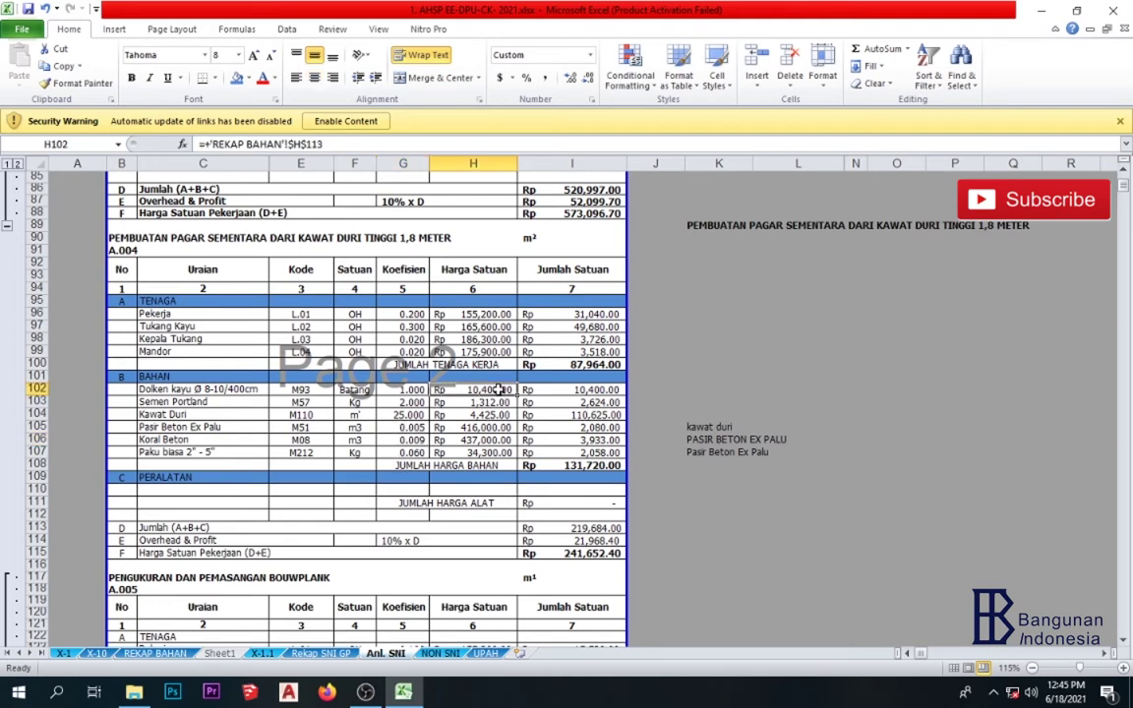
left_click_drag(500, 391, 479, 452)
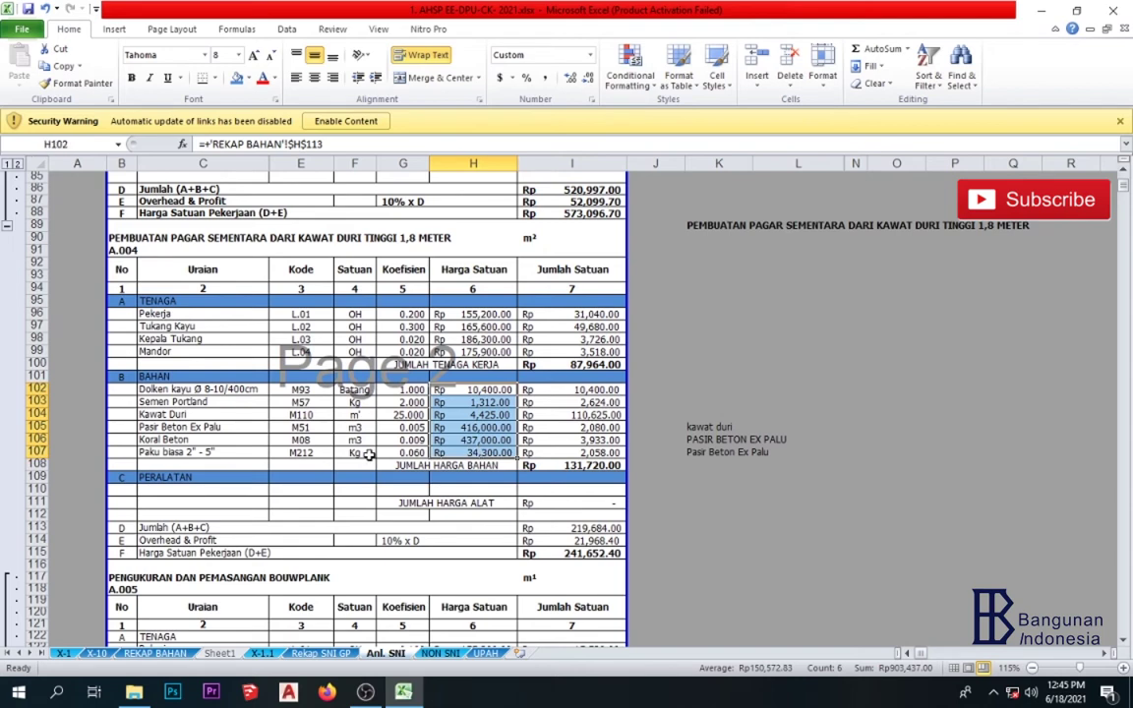
left_click(361, 455)
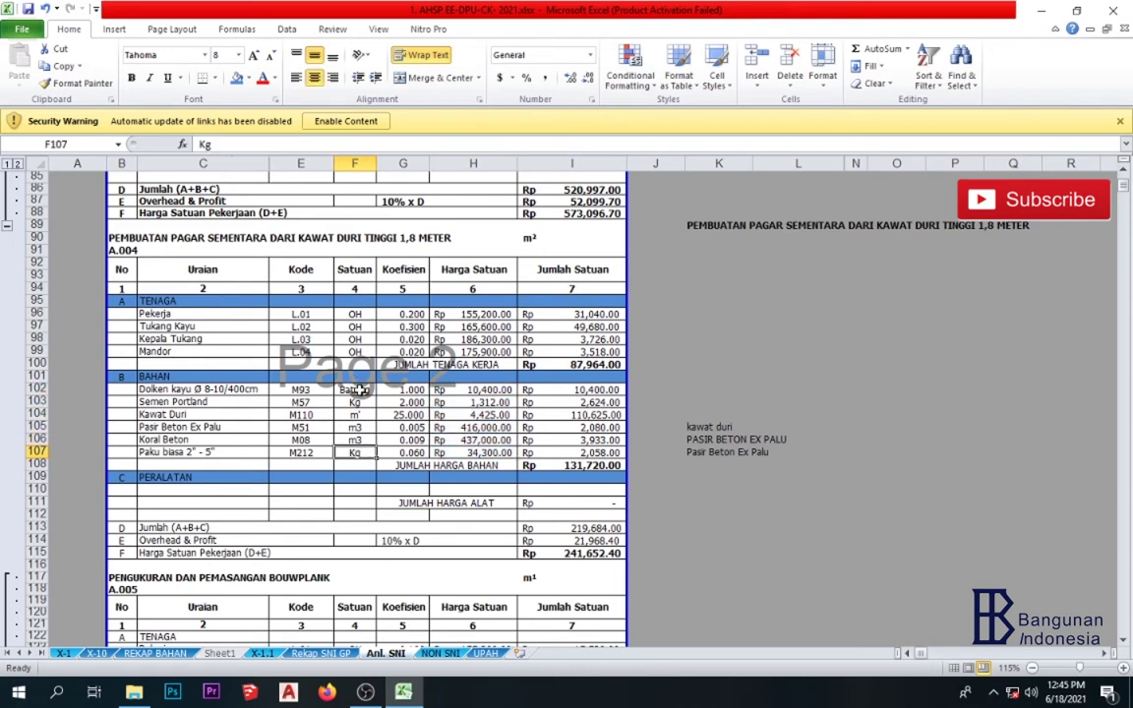
left_click_drag(359, 390, 359, 452)
left_click(366, 390)
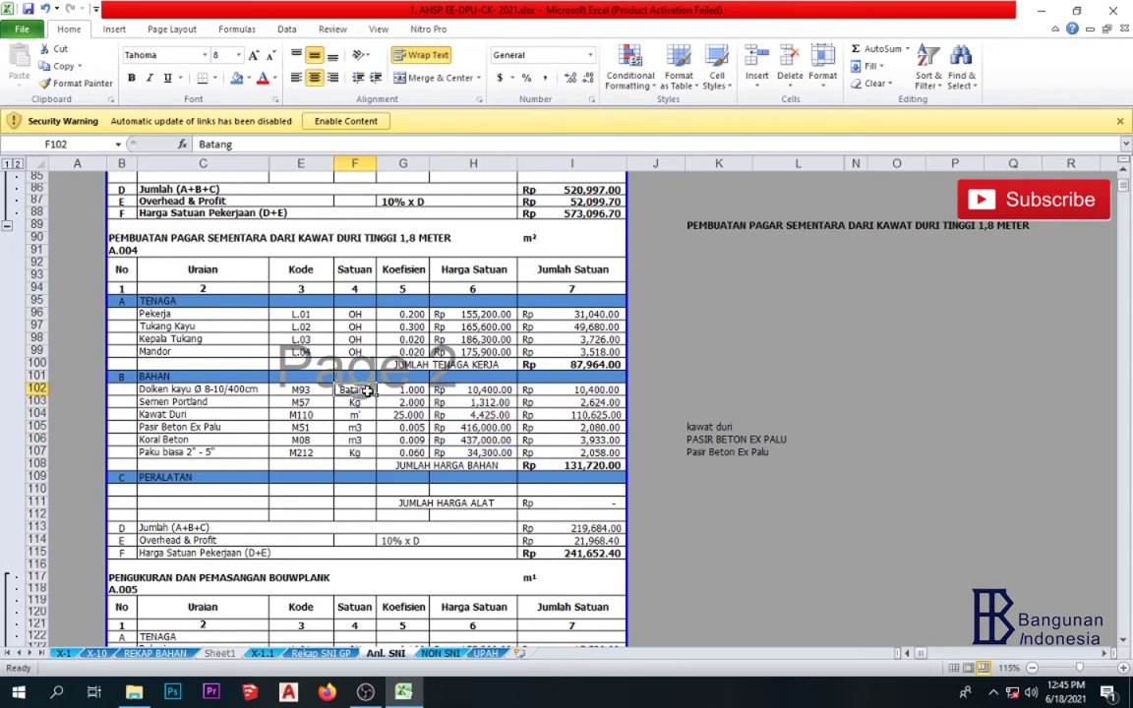
left_click(462, 391)
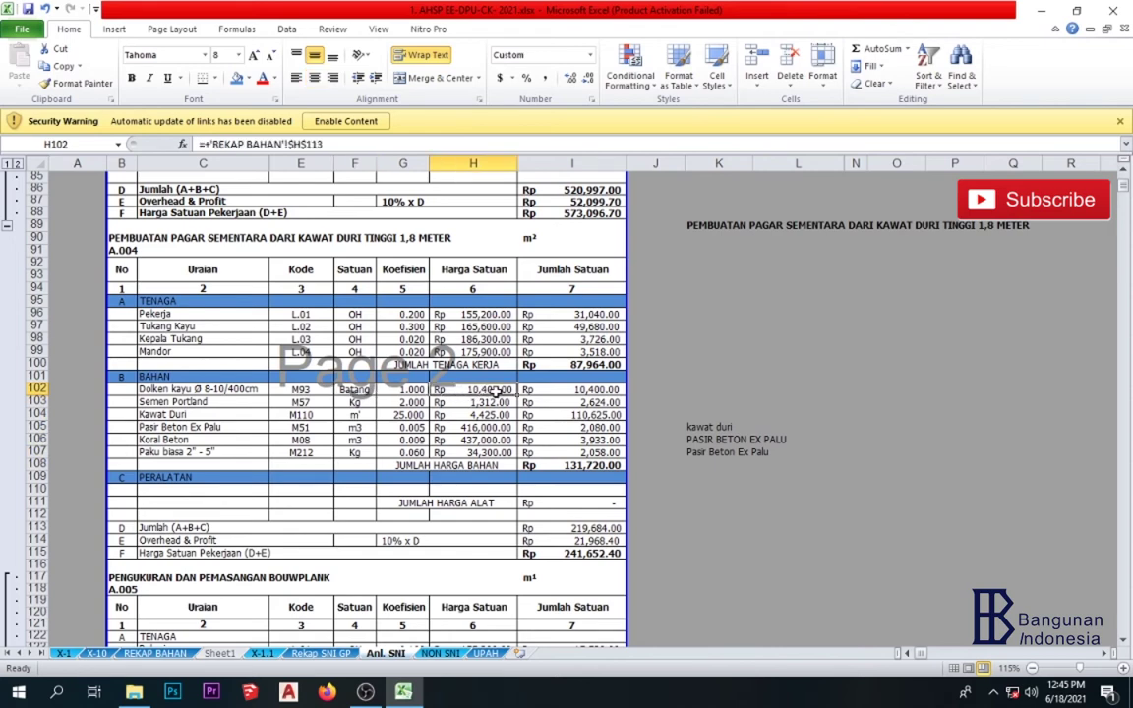
Step: Inspect the Semen Portland Harga Satuan formula in relation to its Kg unit
left_click(351, 401)
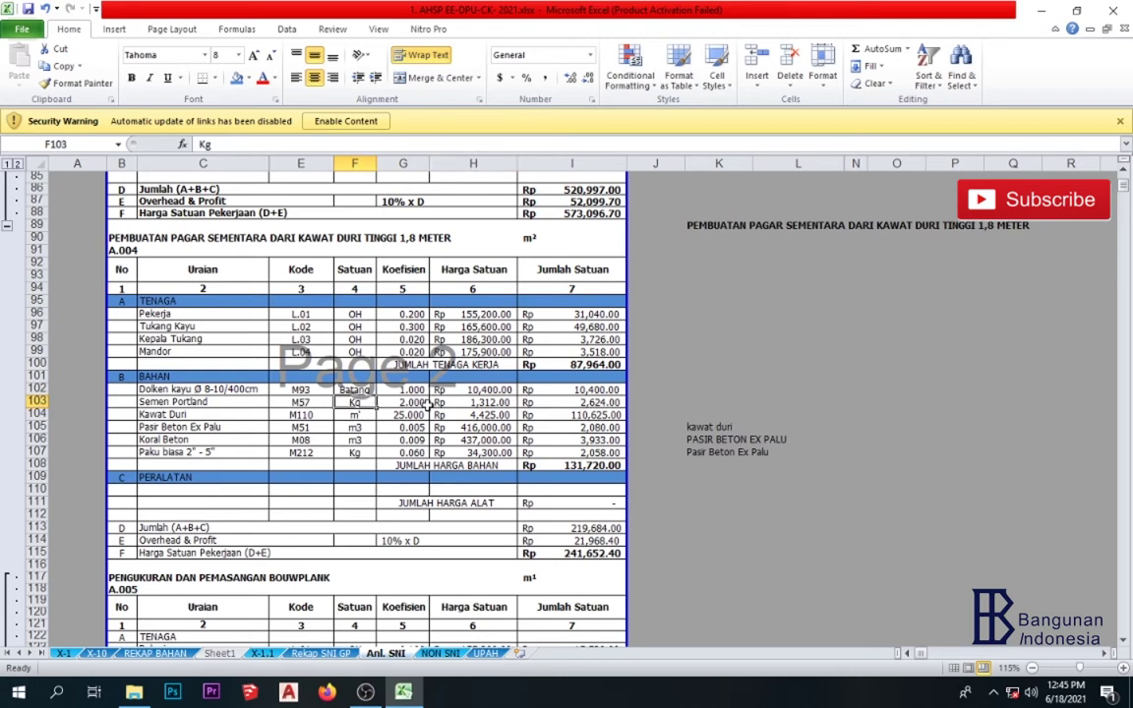
left_click(472, 405)
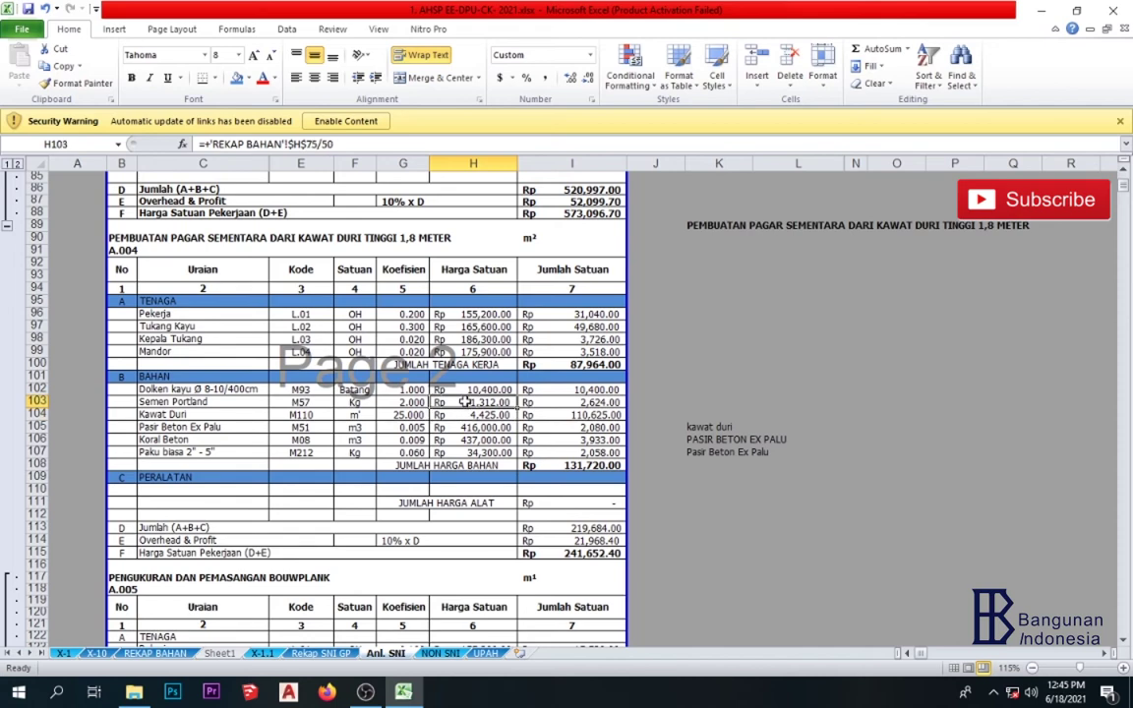
left_click(356, 402)
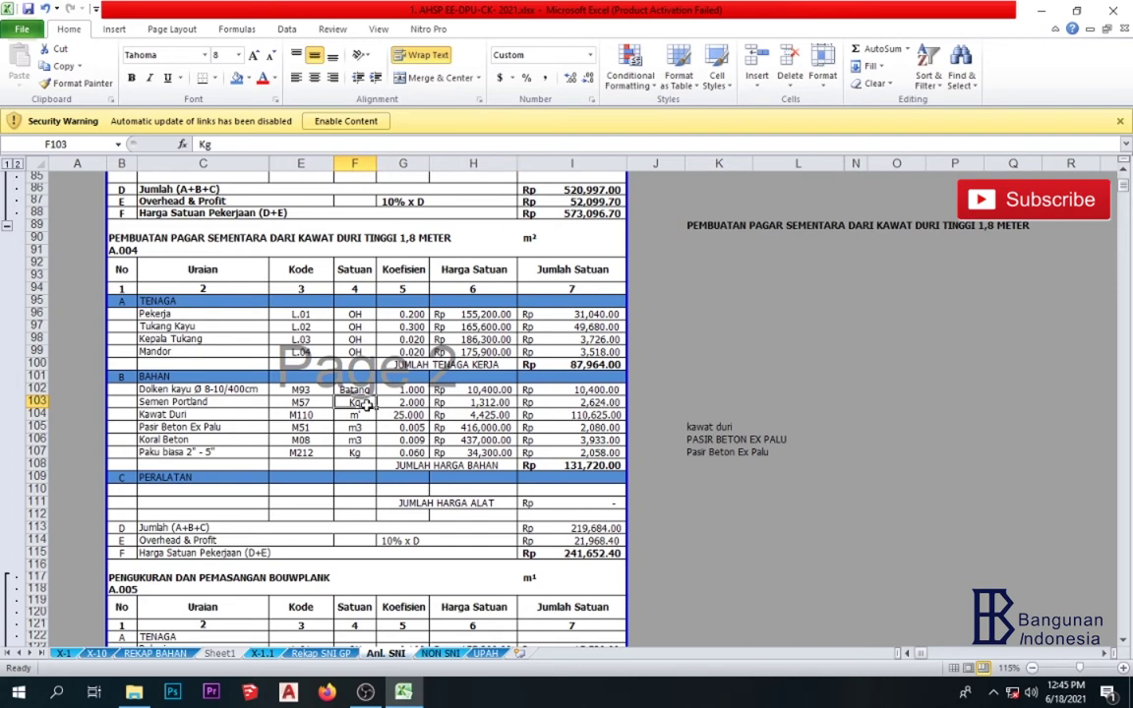
Step: Inspect the Harga Satuan formulas of Kawat Duri and Pasir Beton Ex Palu, and match the material prices to their Satuan
left_click(504, 416)
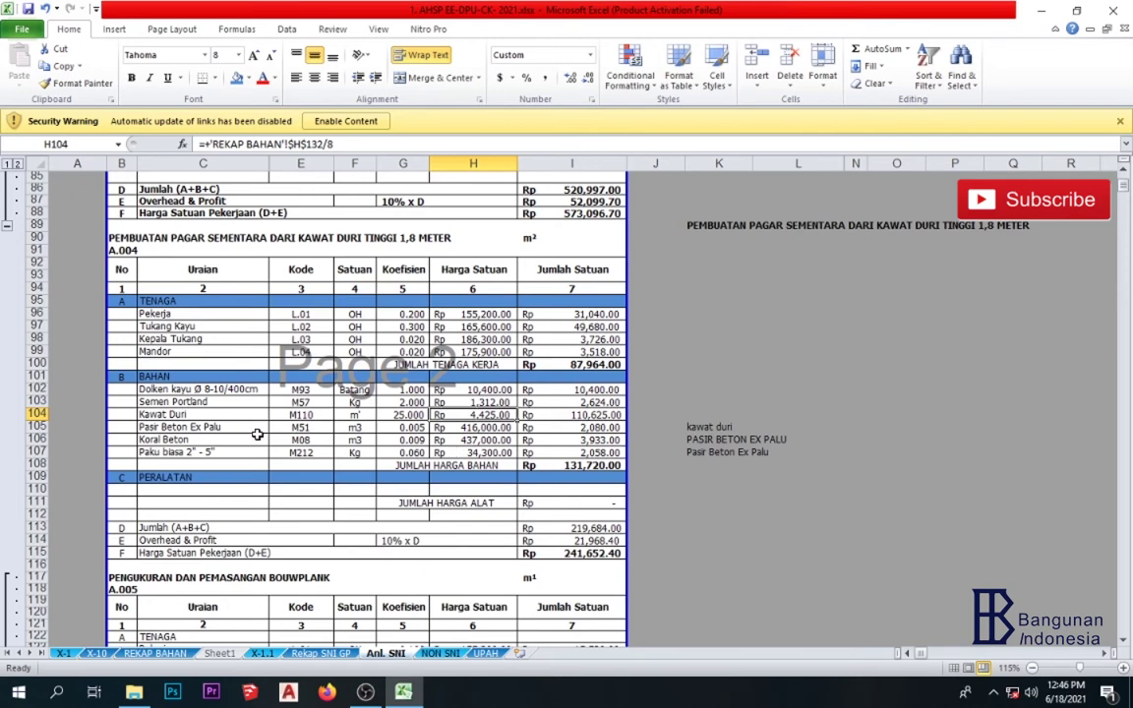
left_click(486, 430)
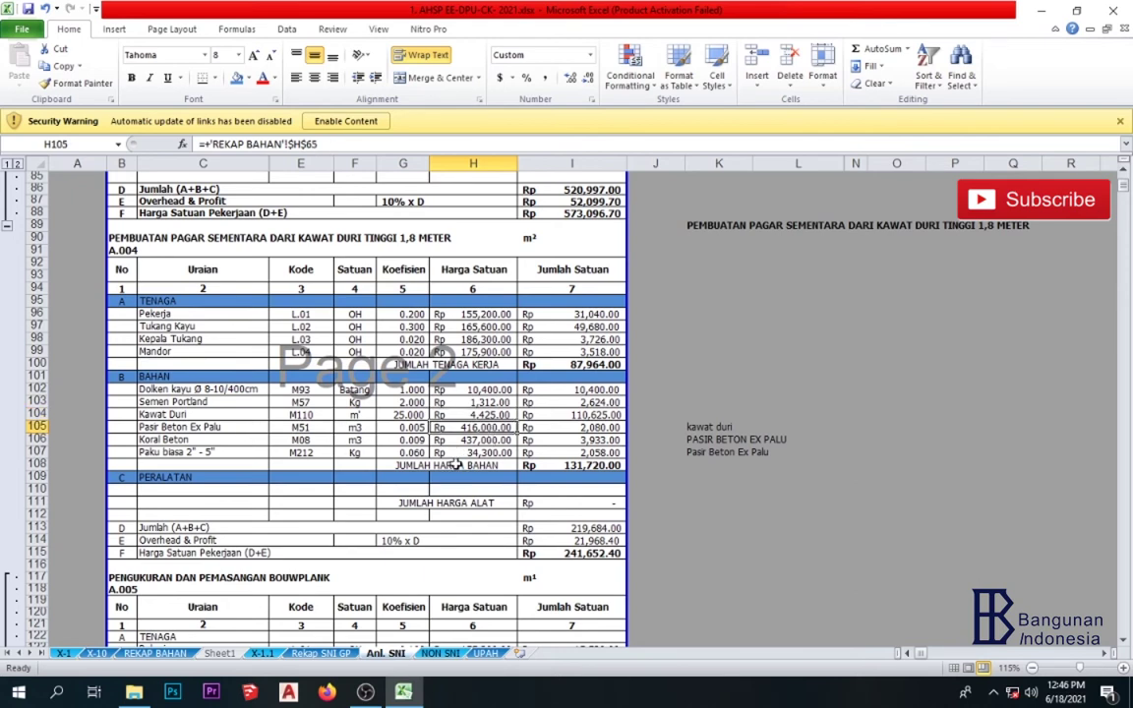
left_click(370, 426)
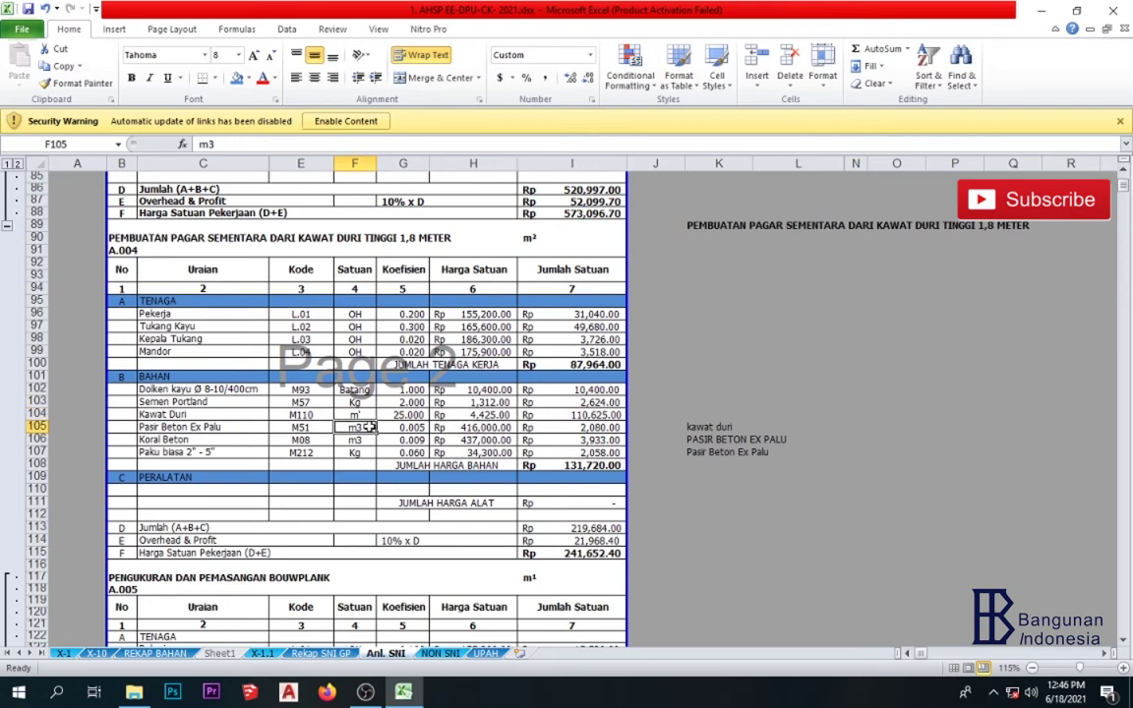
left_click_drag(470, 390, 497, 439)
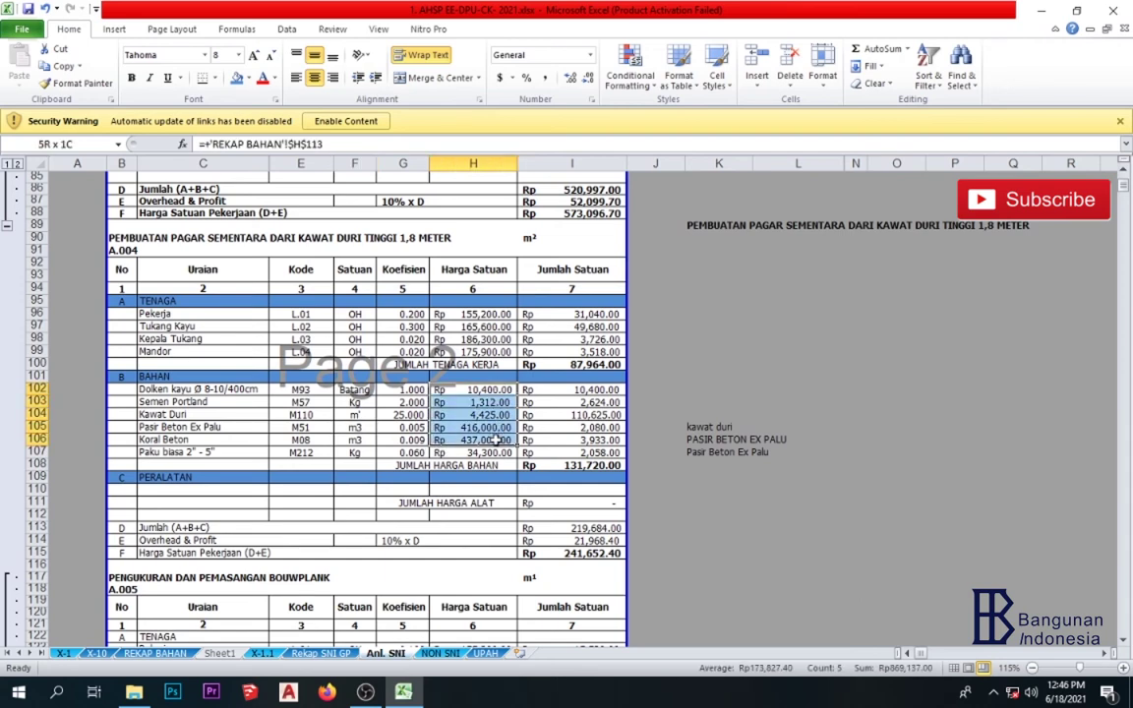
left_click_drag(354, 390, 354, 441)
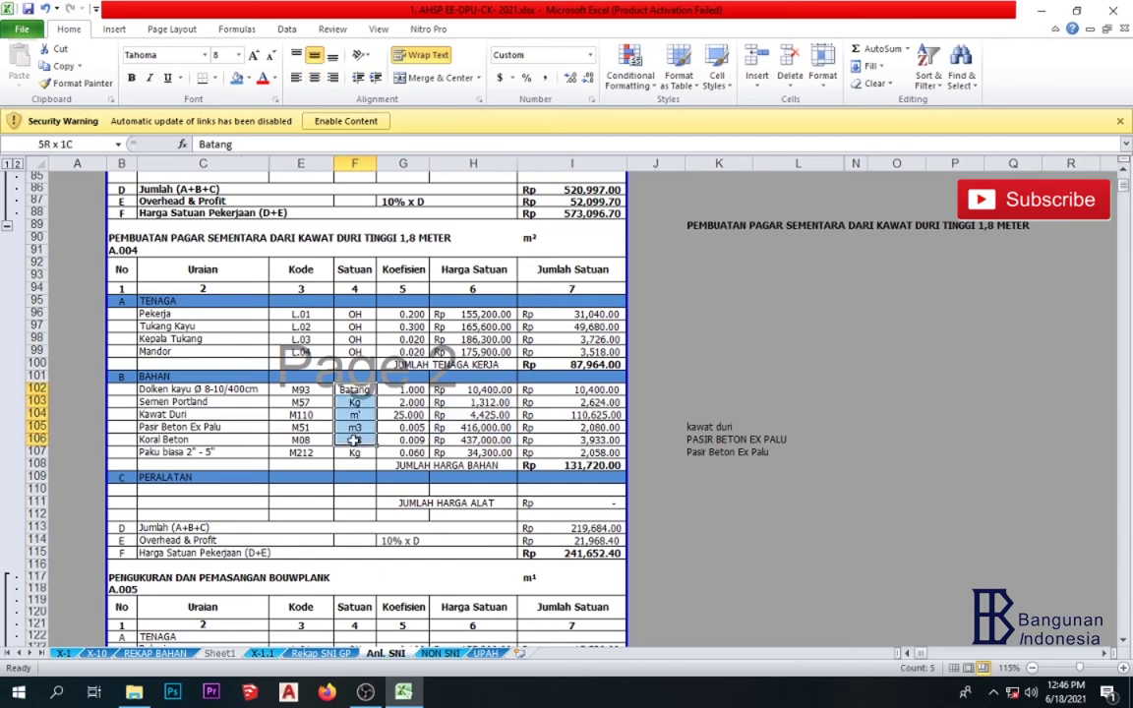
Step: Examine the Dolken kayu Jumlah Satuan formula along with the Koefisien and Harga Satuan it multiplies
left_click(563, 389)
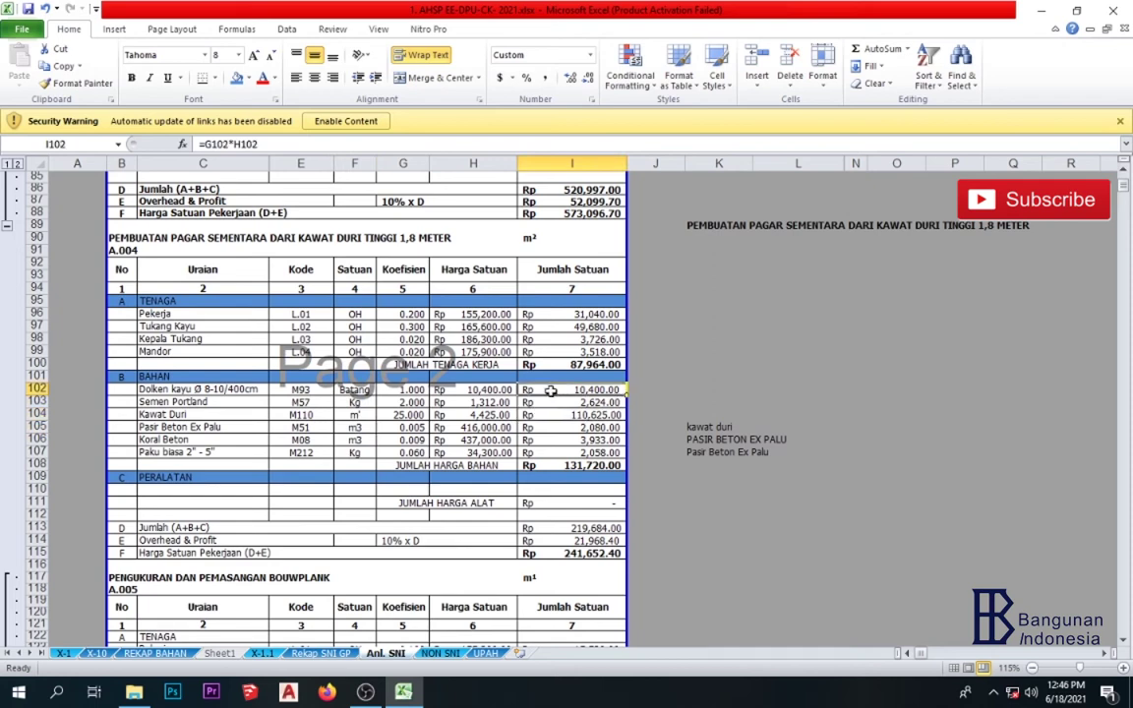
left_click(417, 390)
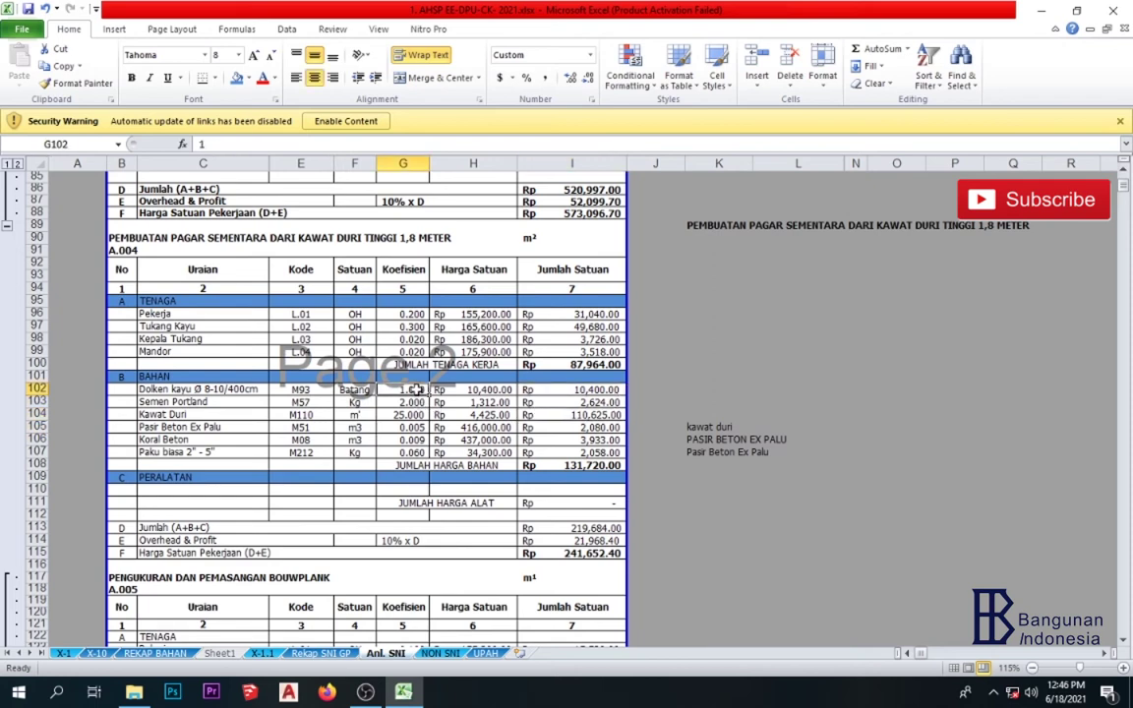
left_click(490, 392)
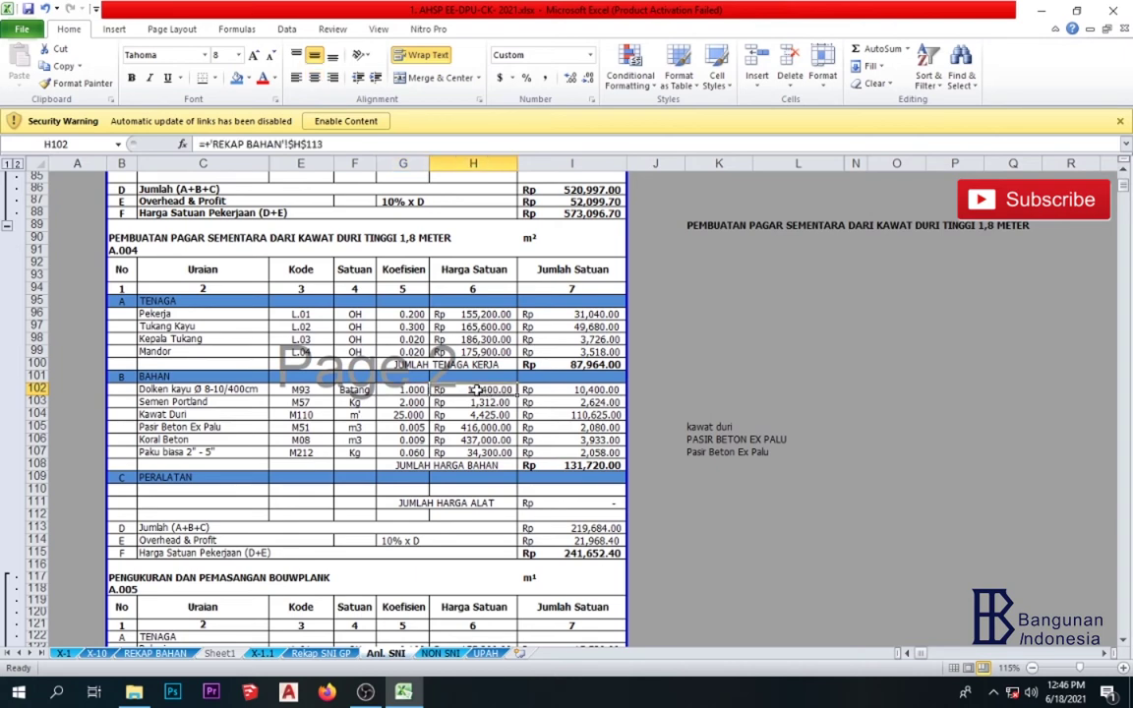
Step: Review the Jumlah Satuan of all BAHAN rows and the JUMLAH HARGA BAHAN sum formula
left_click_drag(572, 391, 573, 453)
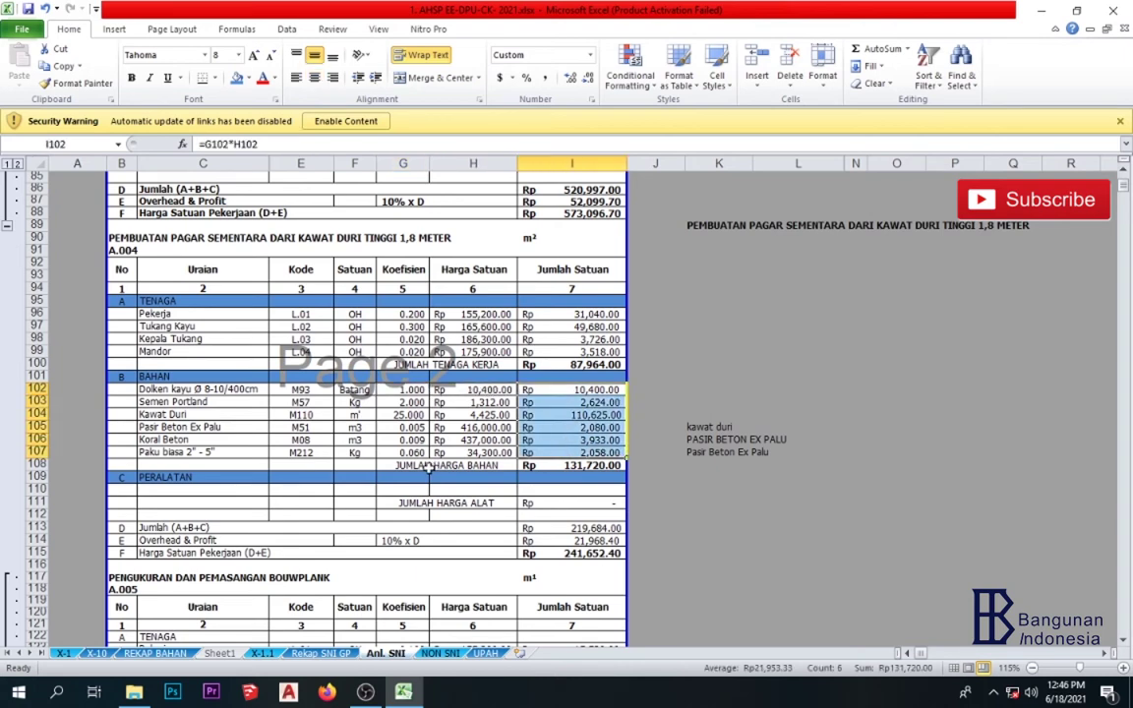
left_click(430, 470)
left_click_drag(430, 470, 550, 470)
left_click(551, 471)
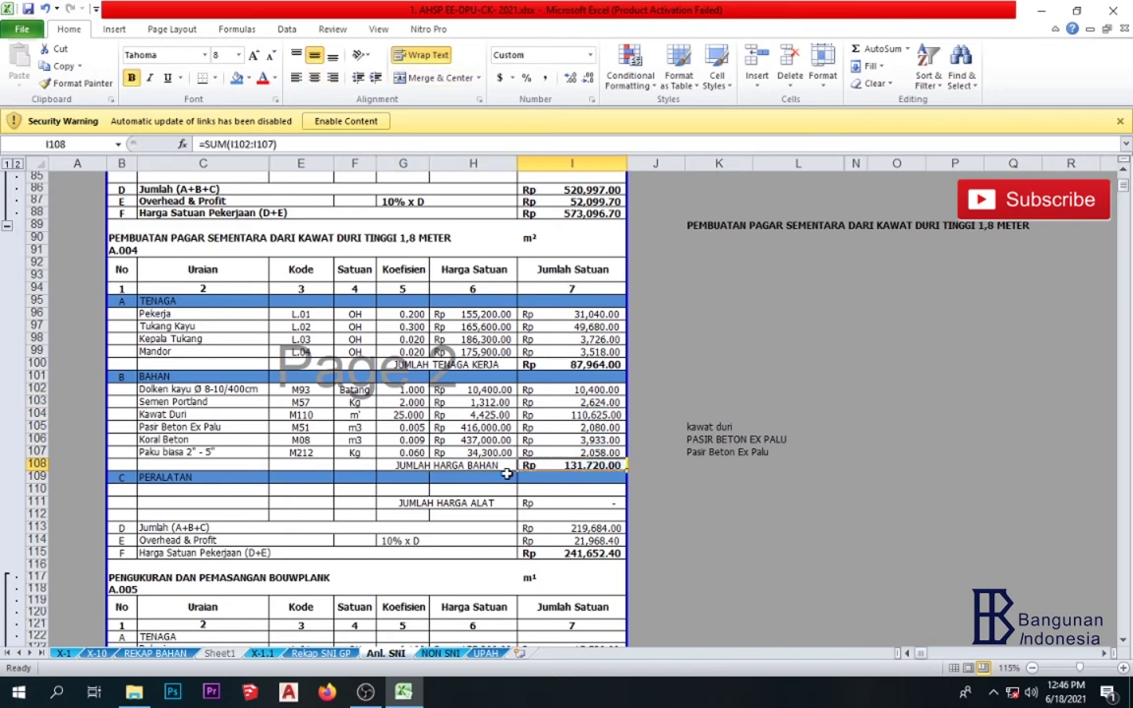
Step: Examine the PERALATAN section of the A.004 table, including its item row and the JUMLAH HARGA ALAT row
left_click(164, 478)
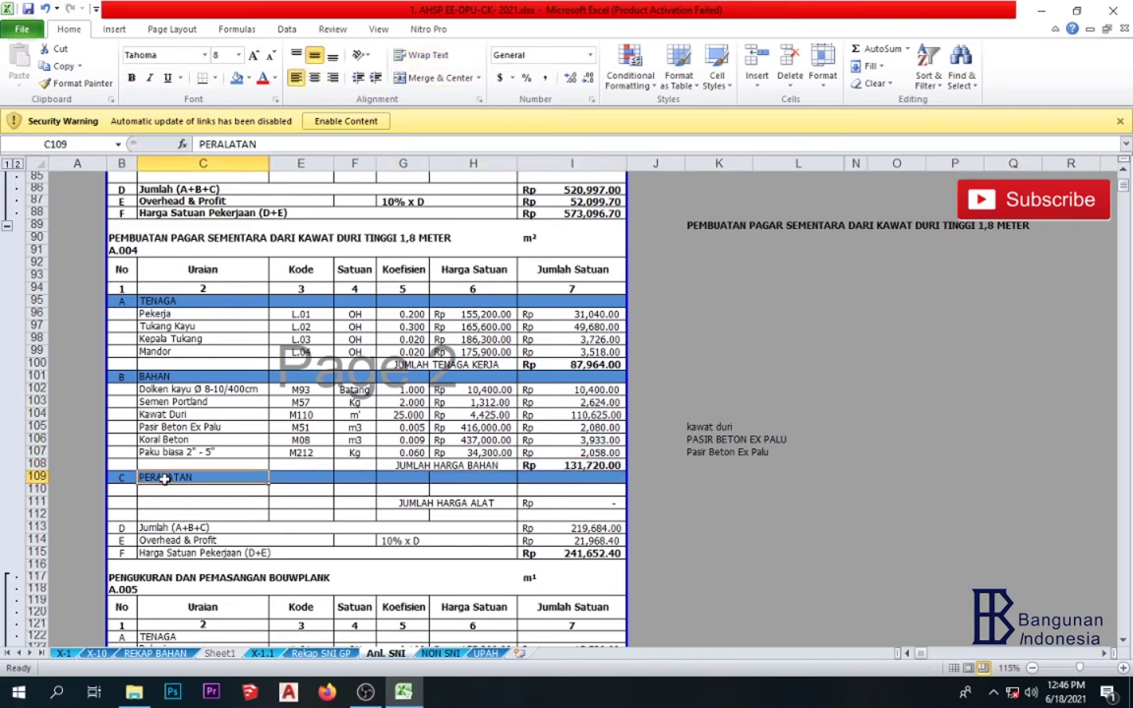
left_click(170, 489)
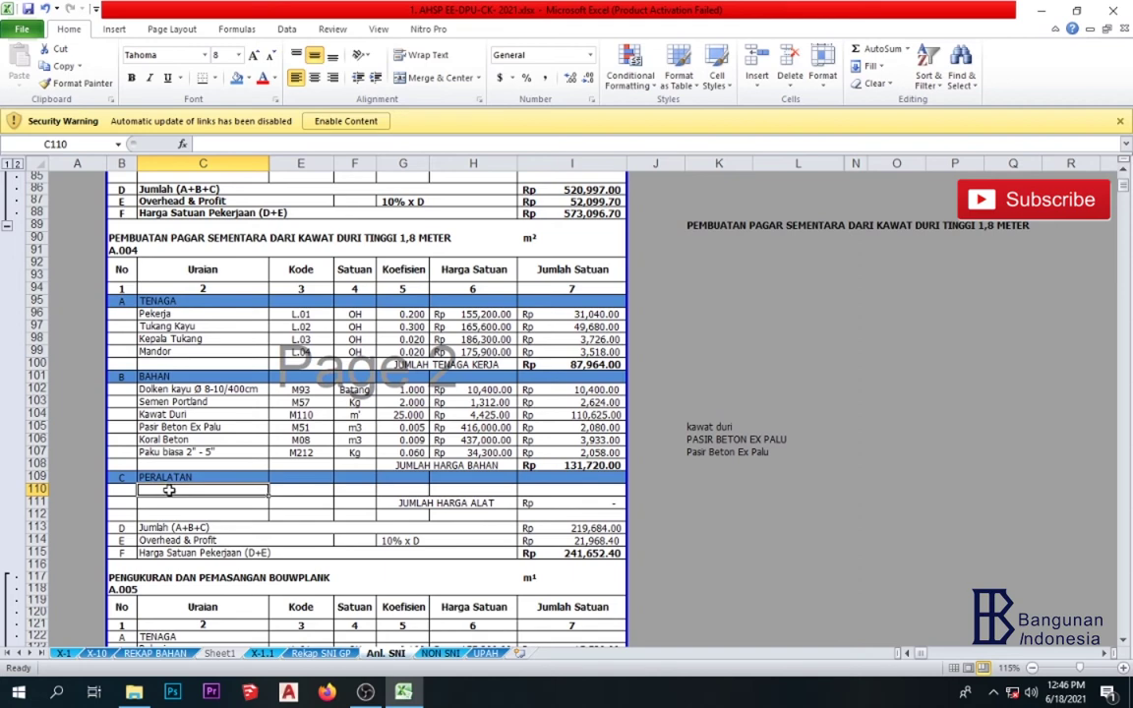
left_click(387, 501)
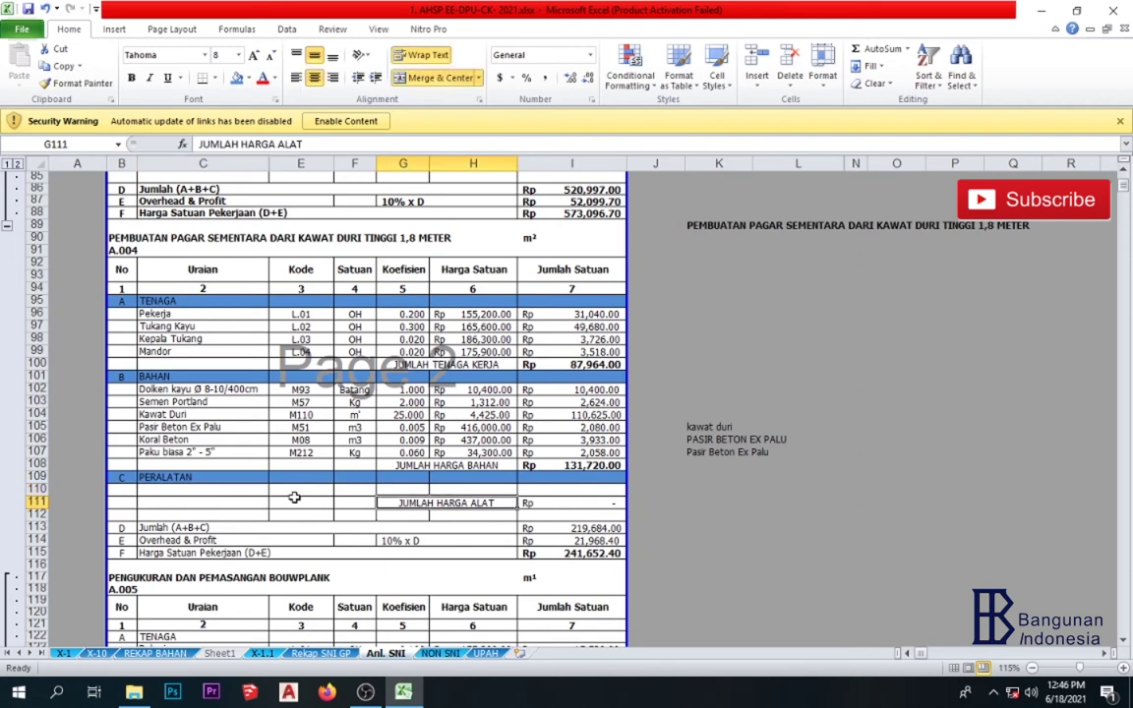
left_click_drag(157, 489, 422, 489)
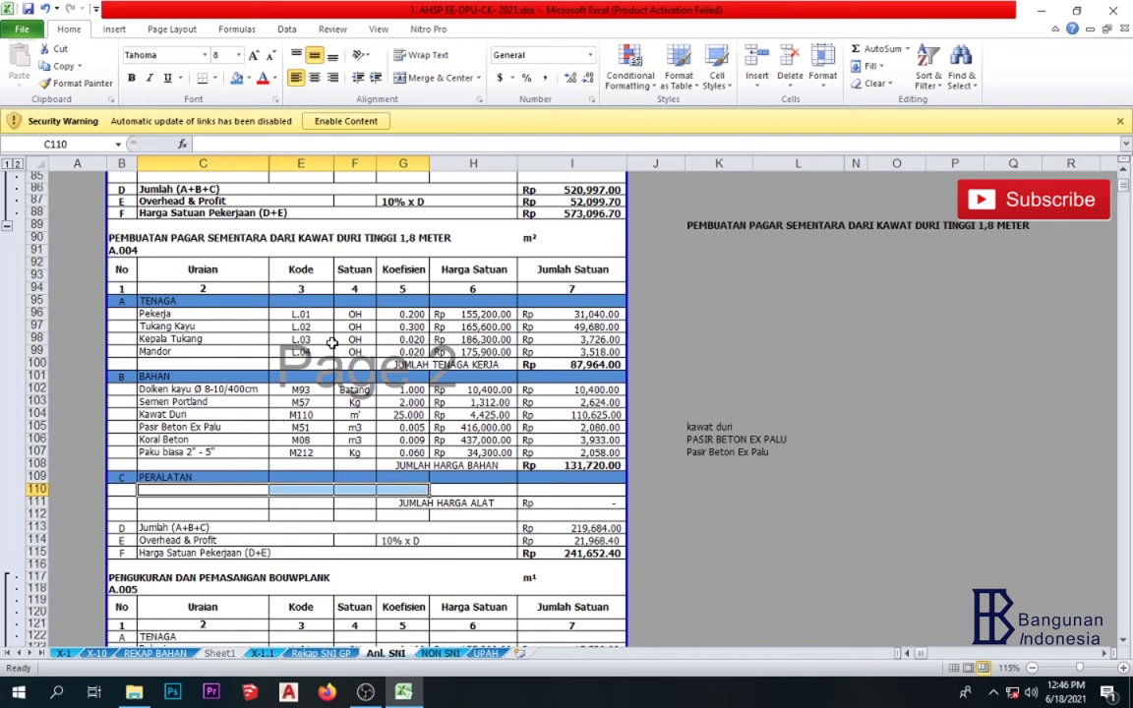
left_click(331, 341)
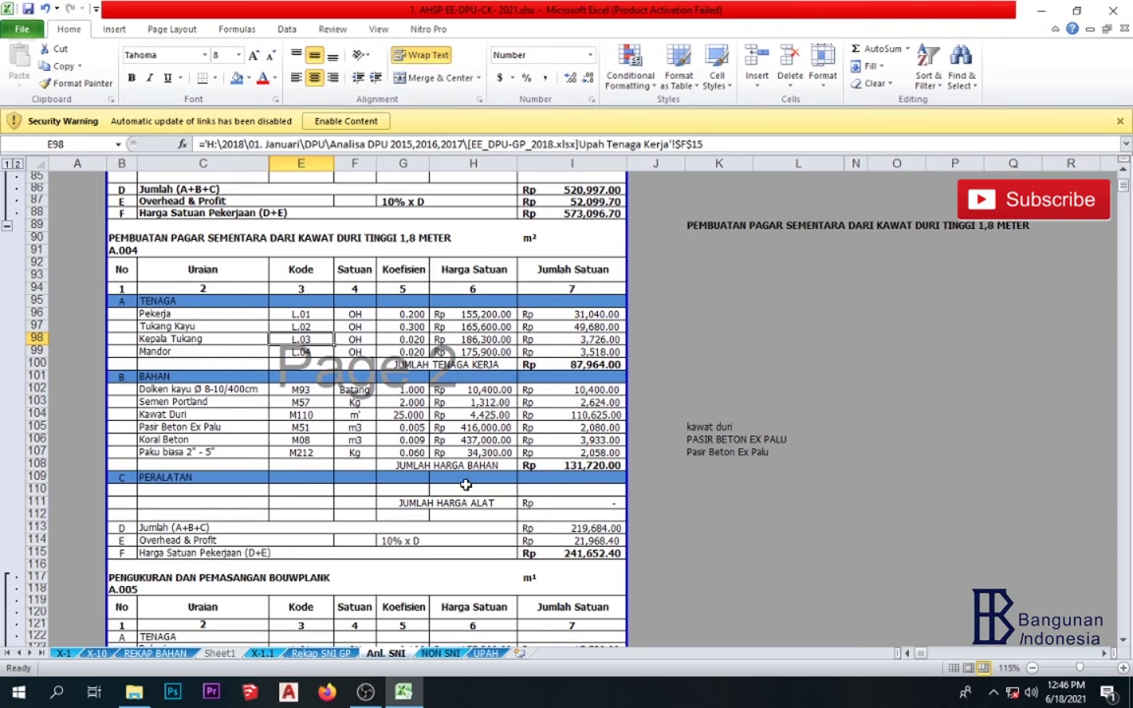
Step: Highlight the Jumlah (A+B+C) row of the A.004 table with a yellow fill from column B to I
left_click_drag(116, 526, 325, 528)
left_click_drag(395, 528, 571, 528)
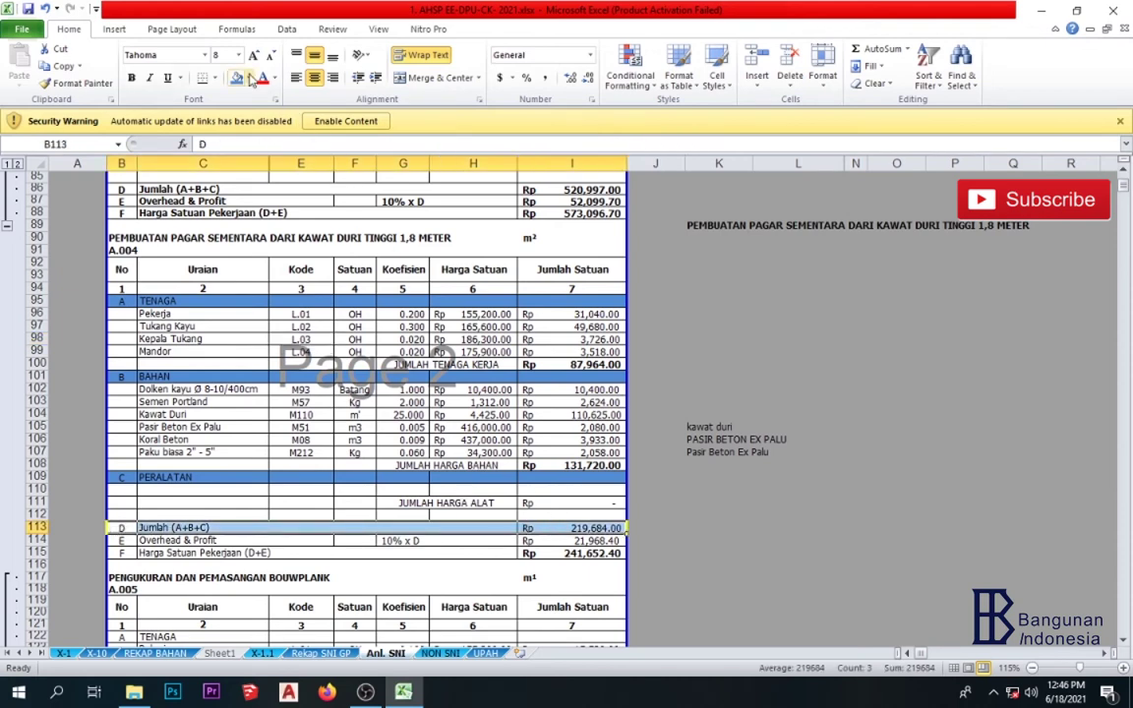
left_click(249, 79)
left_click(276, 192)
Step: Examine the Jumlah (A+B+C) formula of A.004 and the labour, material and equipment subtotals it adds
left_click(238, 489)
key("Down")
key("Down")
key("Down")
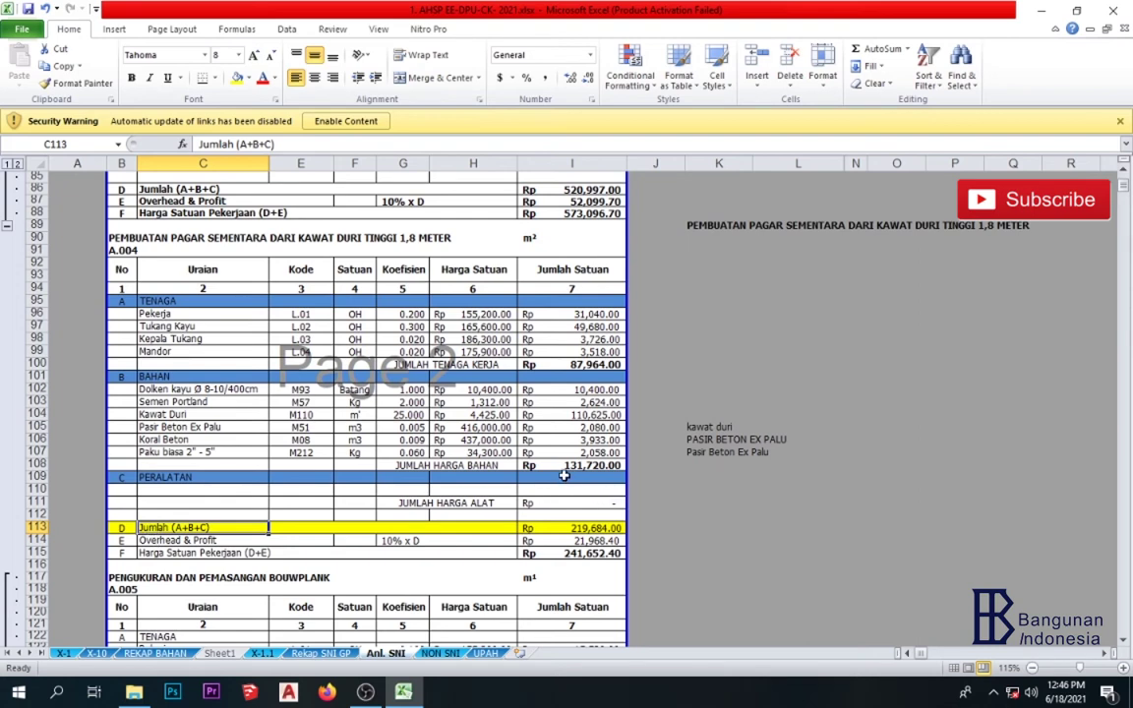
left_click(596, 366)
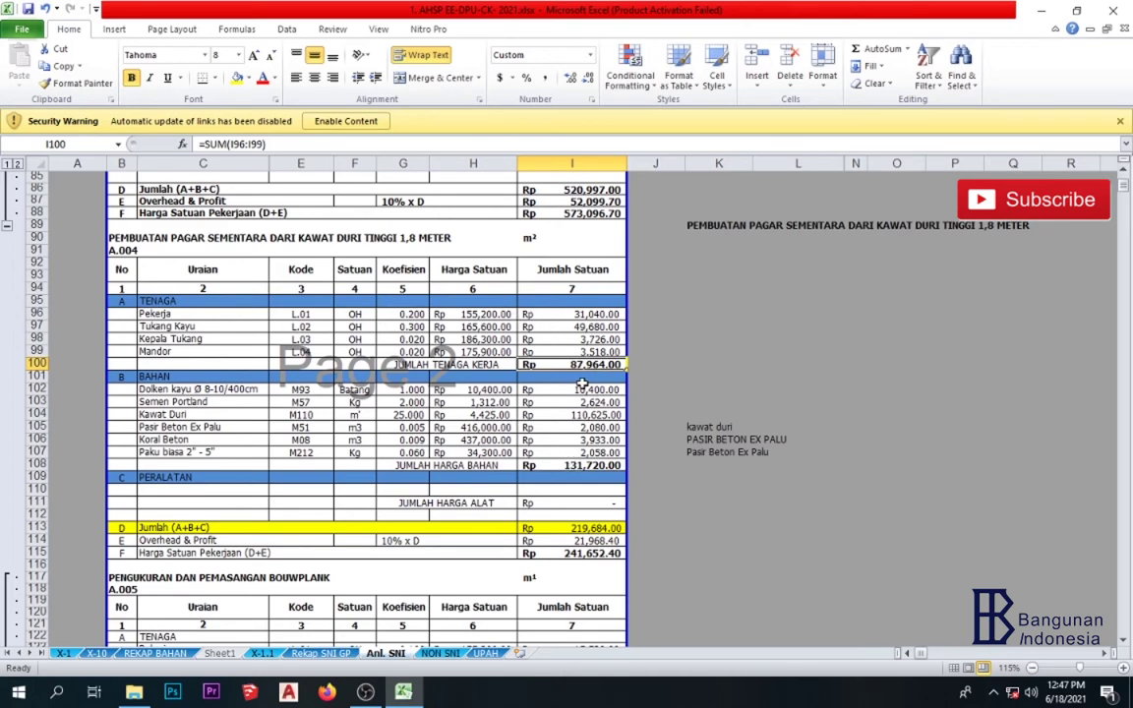
double_click(554, 529)
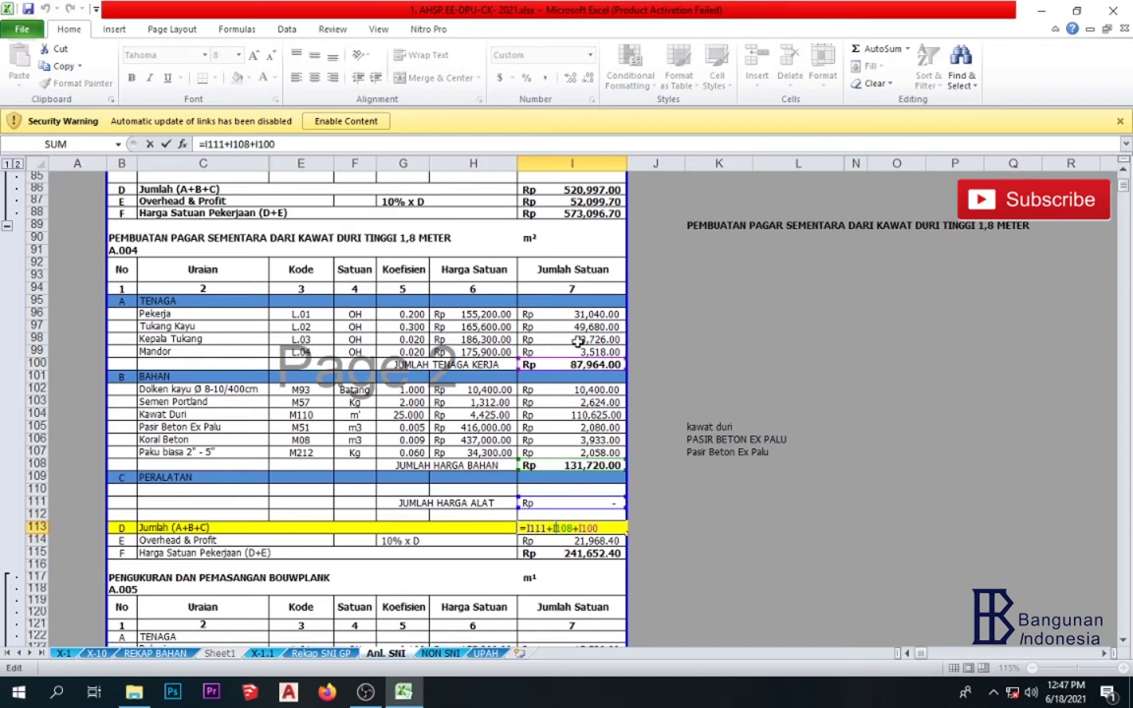
key("Escape")
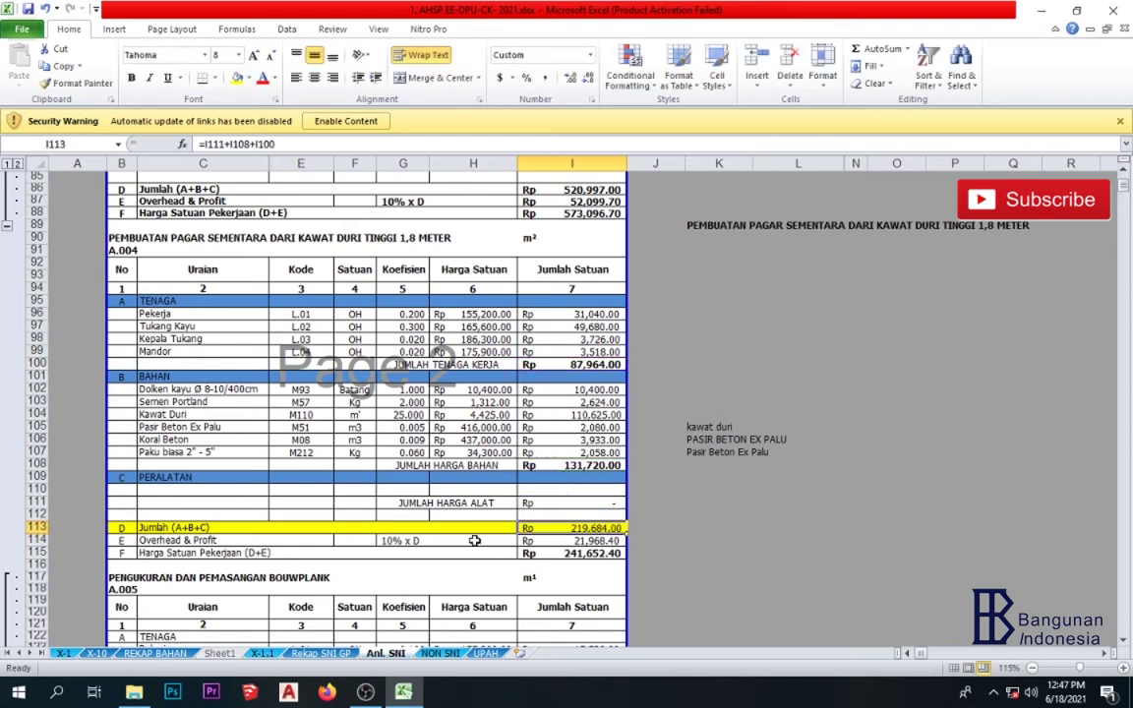
Step: Examine the Overhead & Profit row of A.004, including its 10% x D cell and the formula applied to Jumlah (A+B+C)
left_click(474, 541)
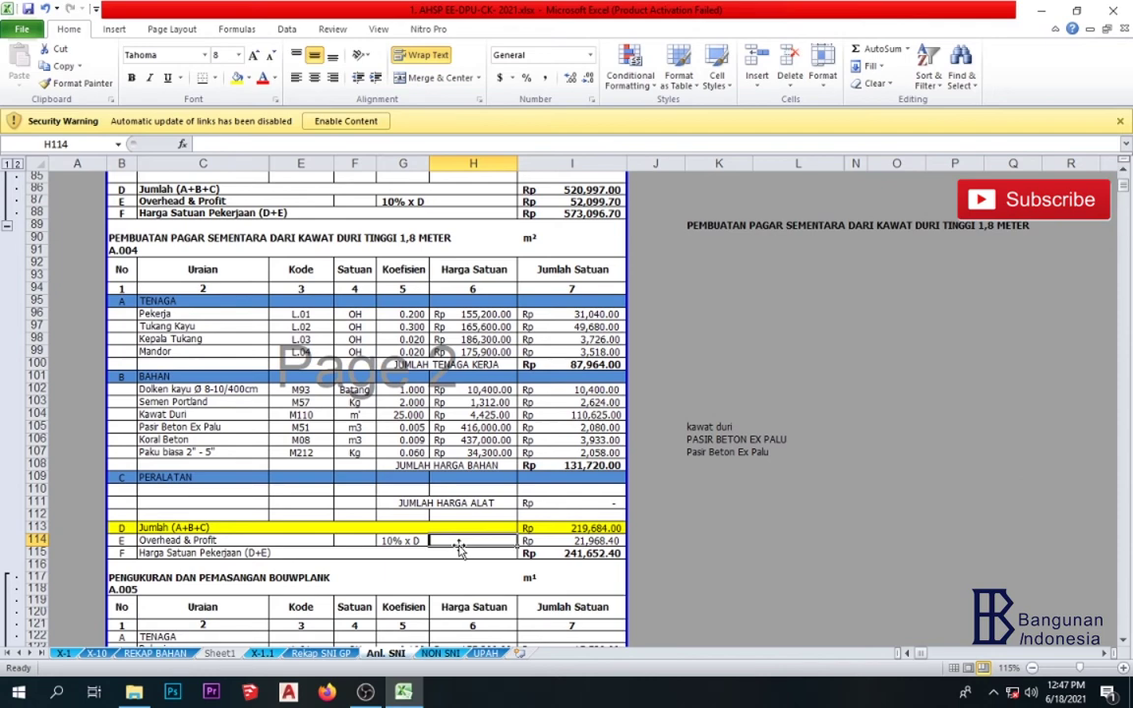
left_click_drag(460, 541, 414, 540)
left_click(417, 539)
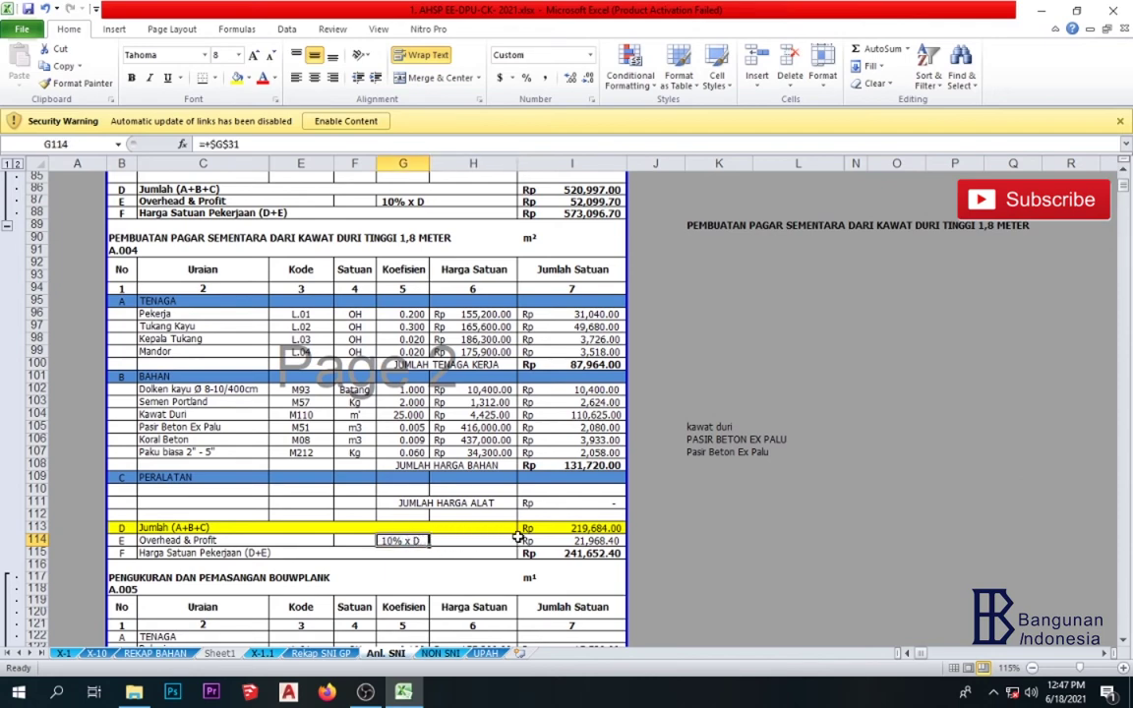
left_click(563, 528)
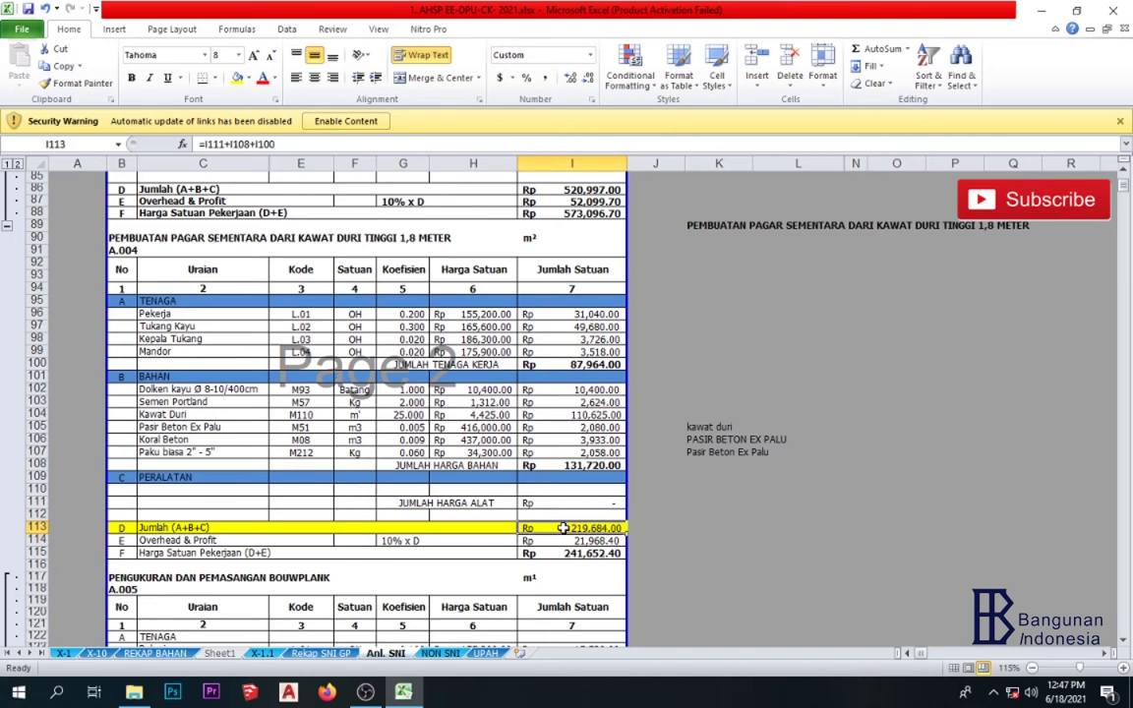
left_click(571, 541)
double_click(573, 541)
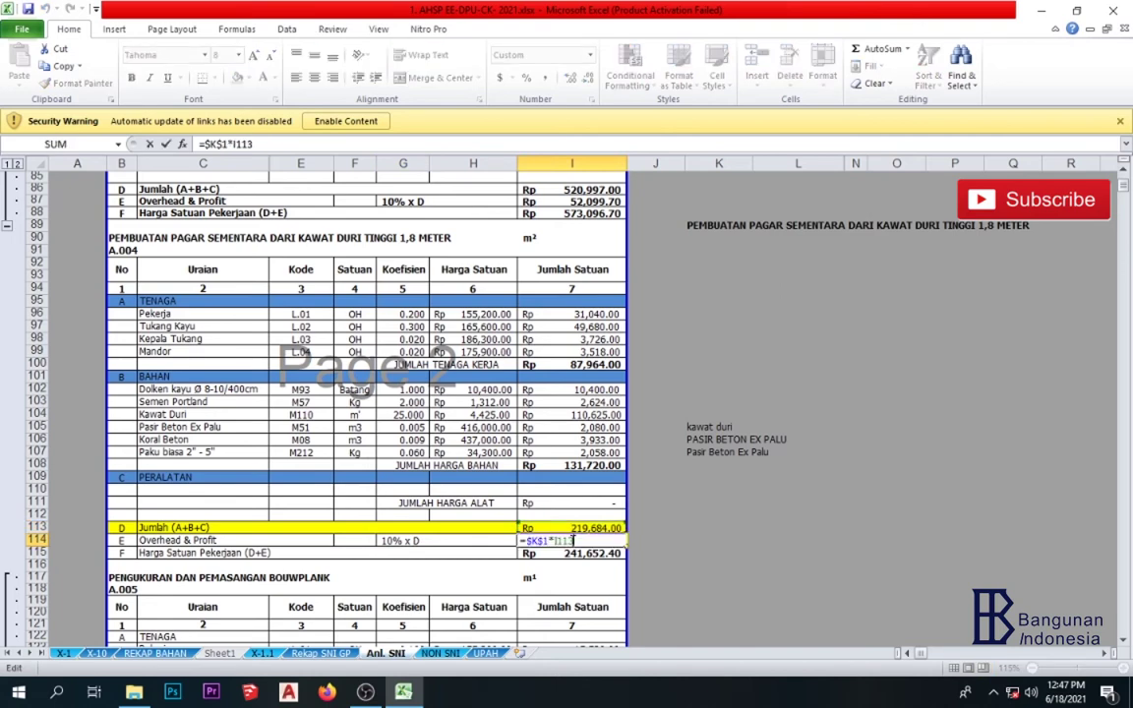
key("Escape")
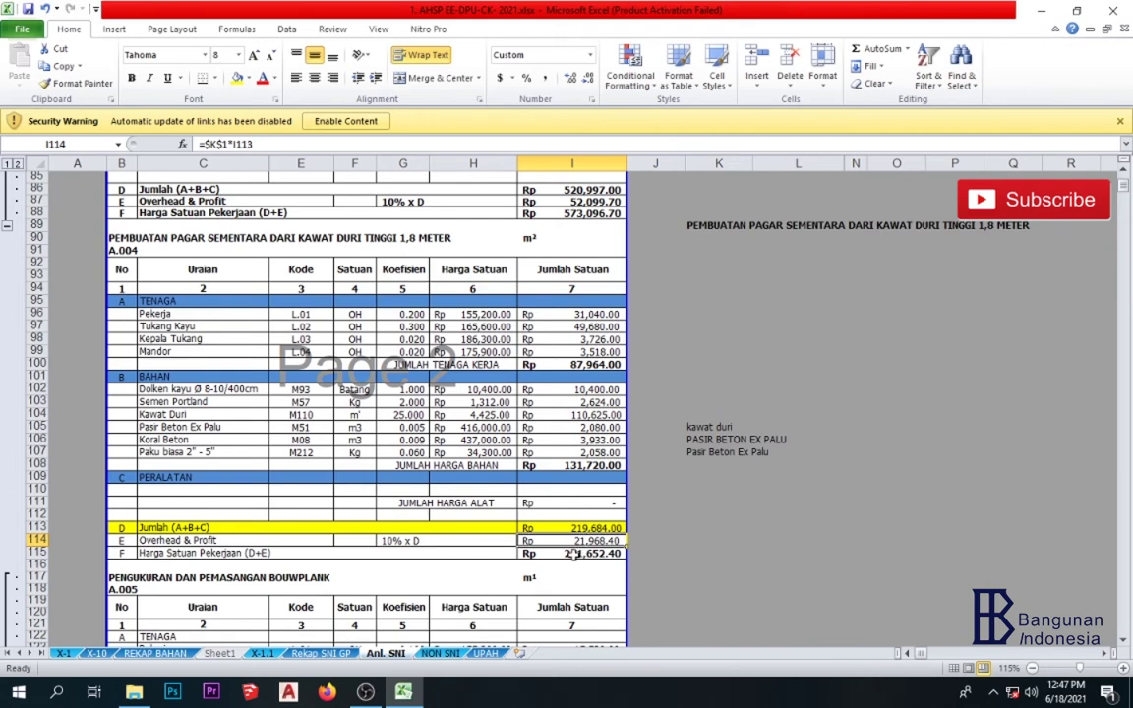
Step: Highlight the Harga Satuan Pekerjaan (D+E) row of A.004 with a red fill from column B to I
left_click_drag(114, 551, 578, 553)
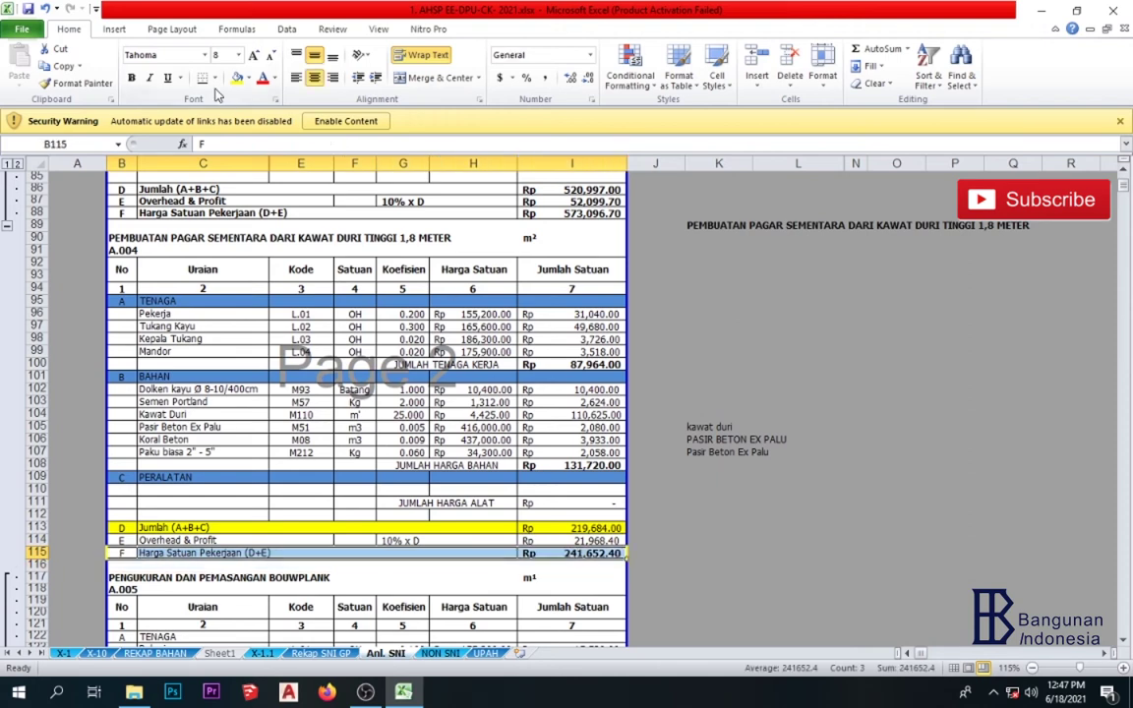
left_click(247, 77)
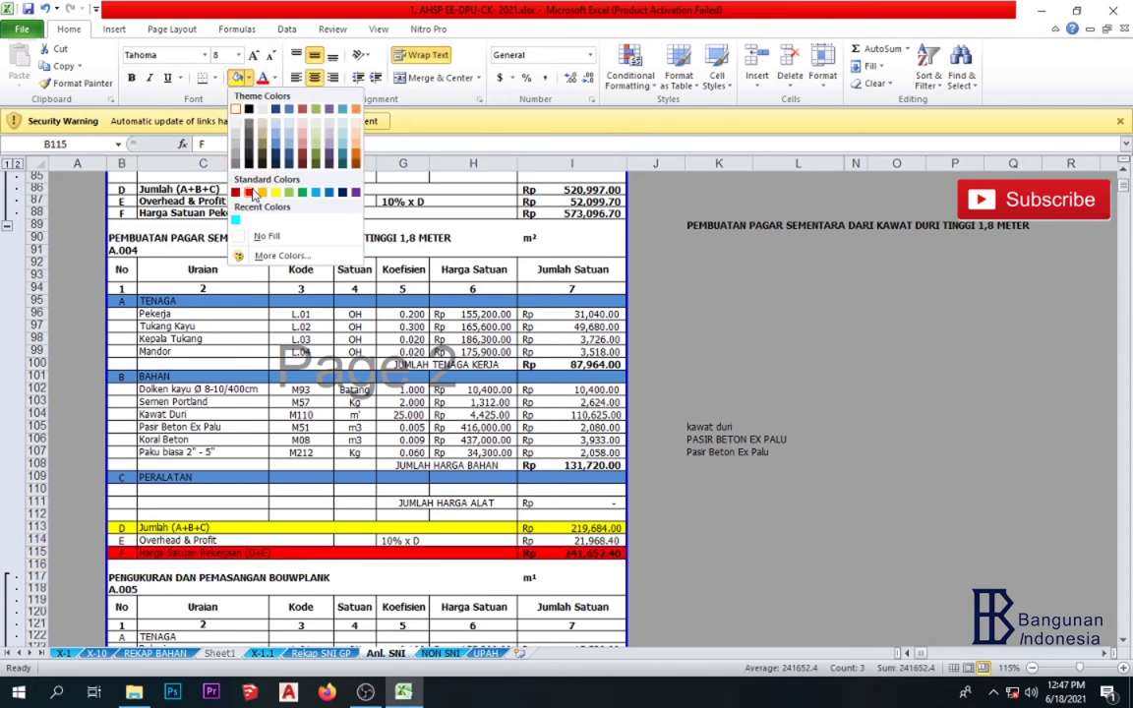
left_click(222, 172)
left_click(243, 425)
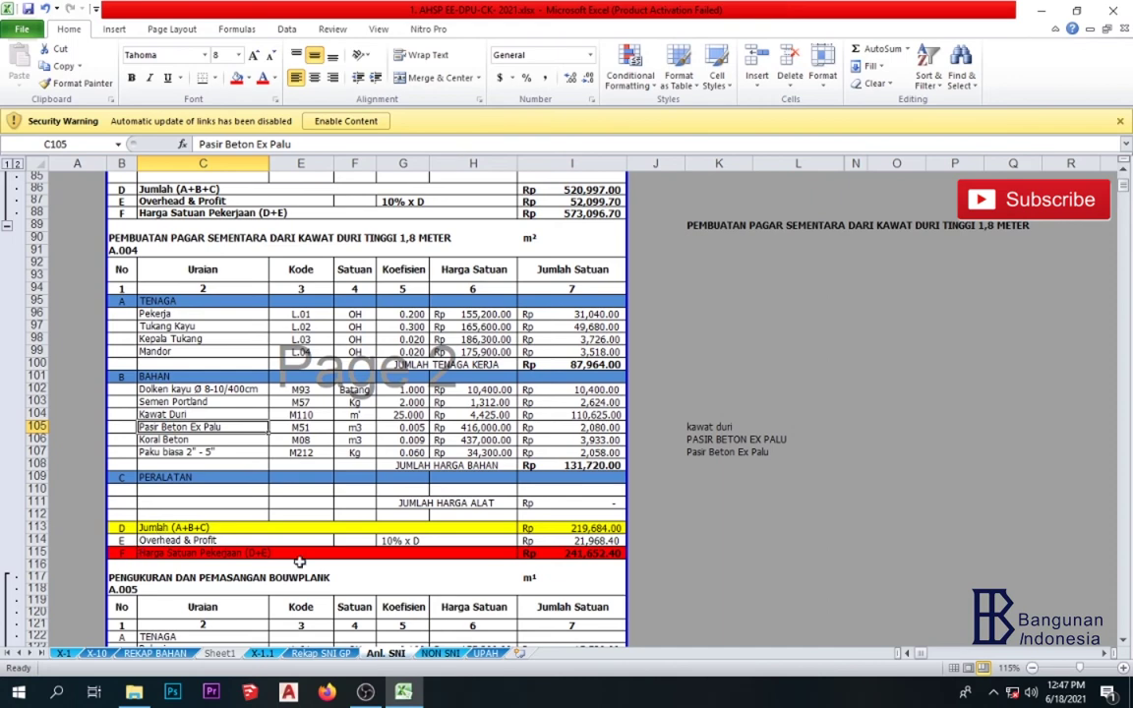
Step: Examine the Harga Satuan Pekerjaan (D+E) formula of A.004 along with the D and E amounts it adds
left_click(577, 555)
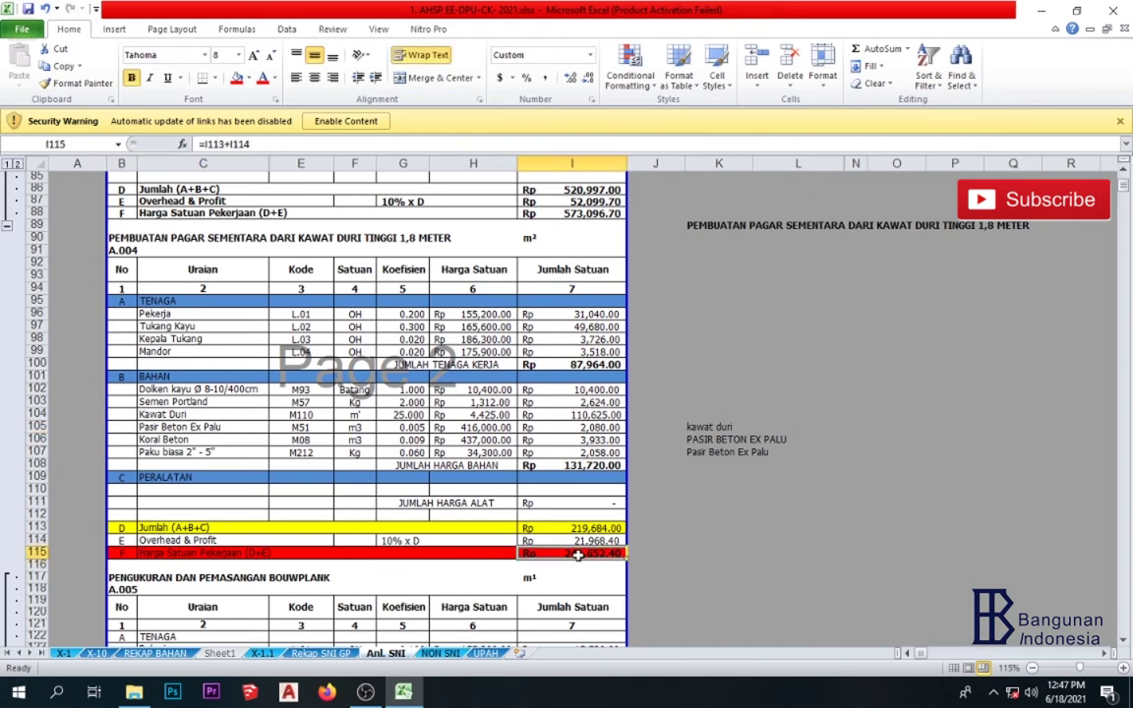
left_click(564, 530)
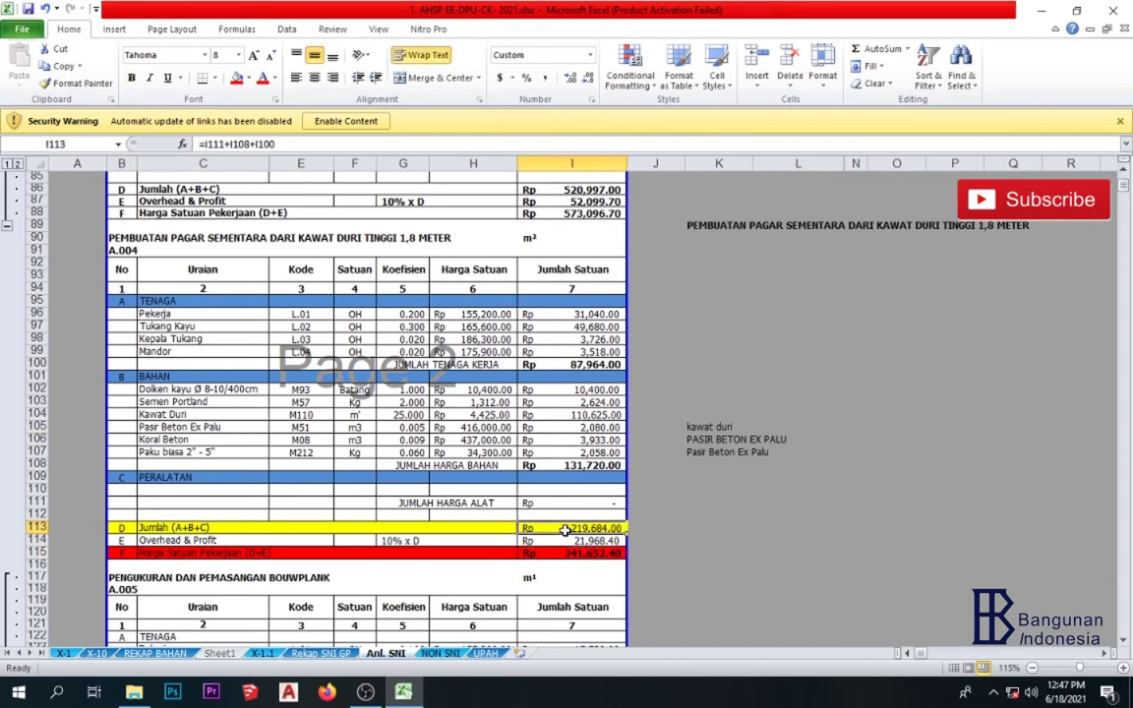
key("Down")
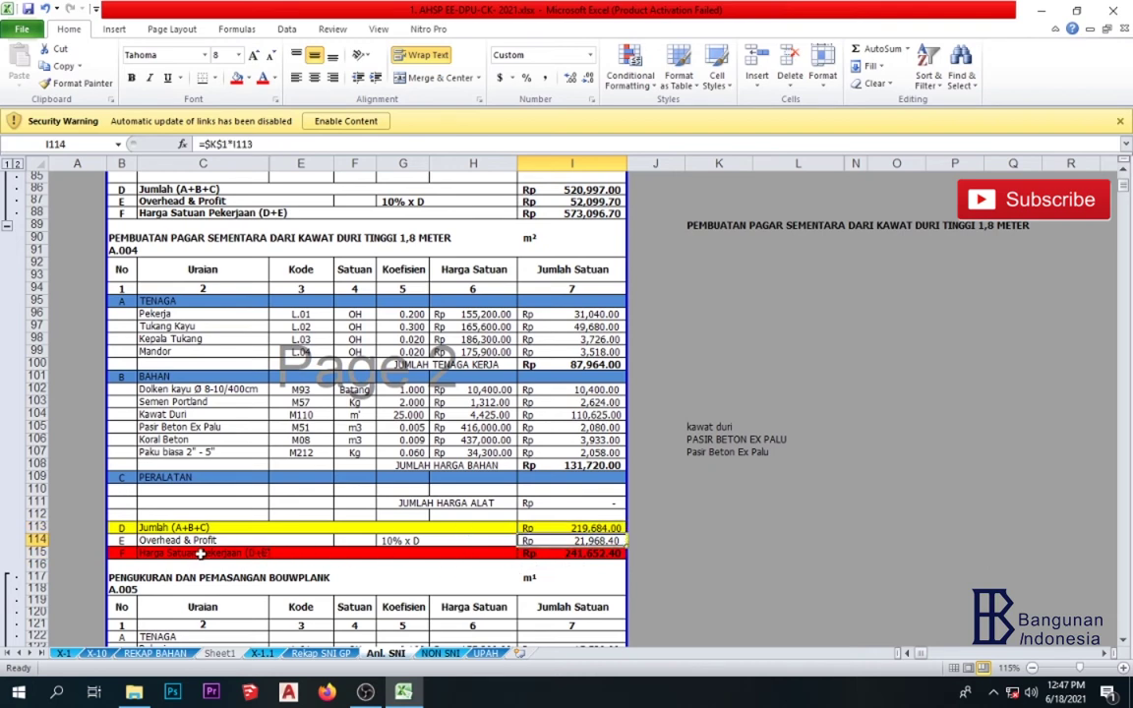
left_click(551, 553)
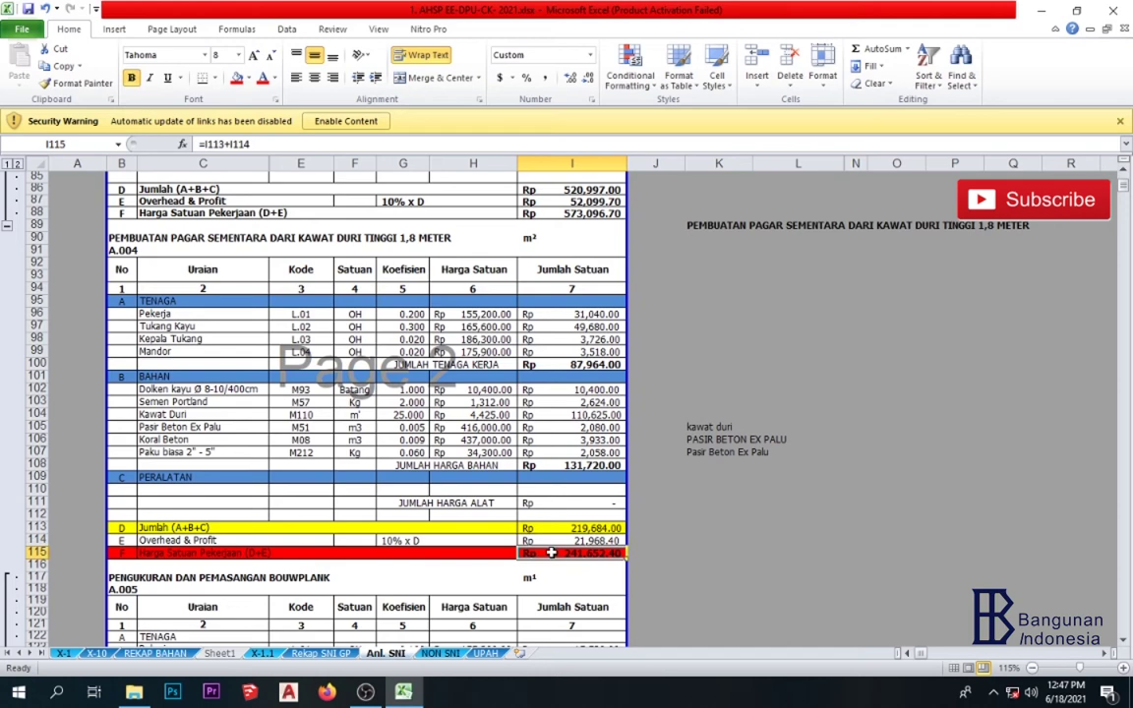
left_click(723, 326)
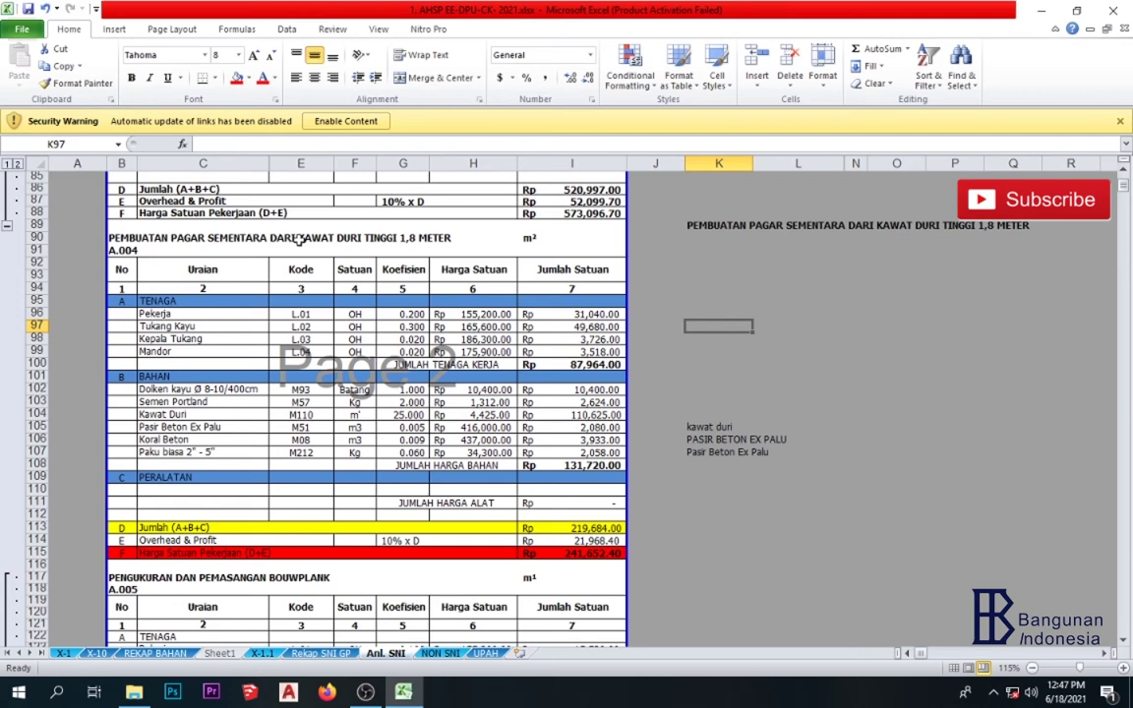
left_click(569, 554)
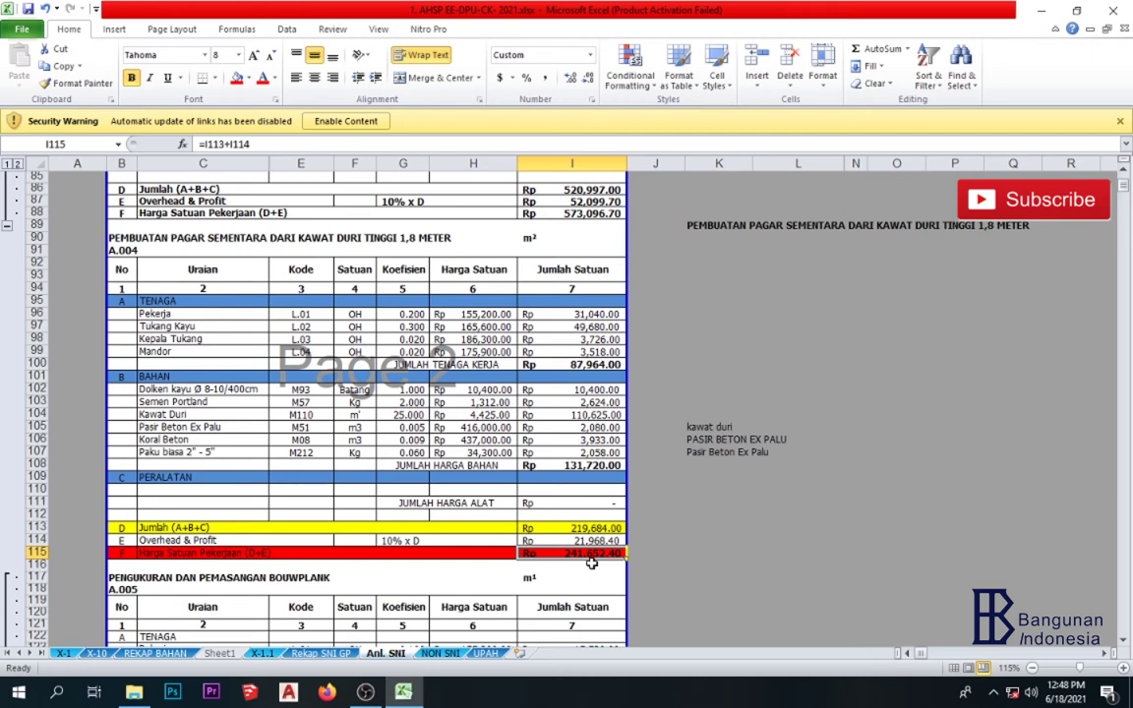
Step: Enter the sample quantity 54 in K96 and multiply it by the A.004 unit price in L96 with =I115*K96
left_click(726, 314)
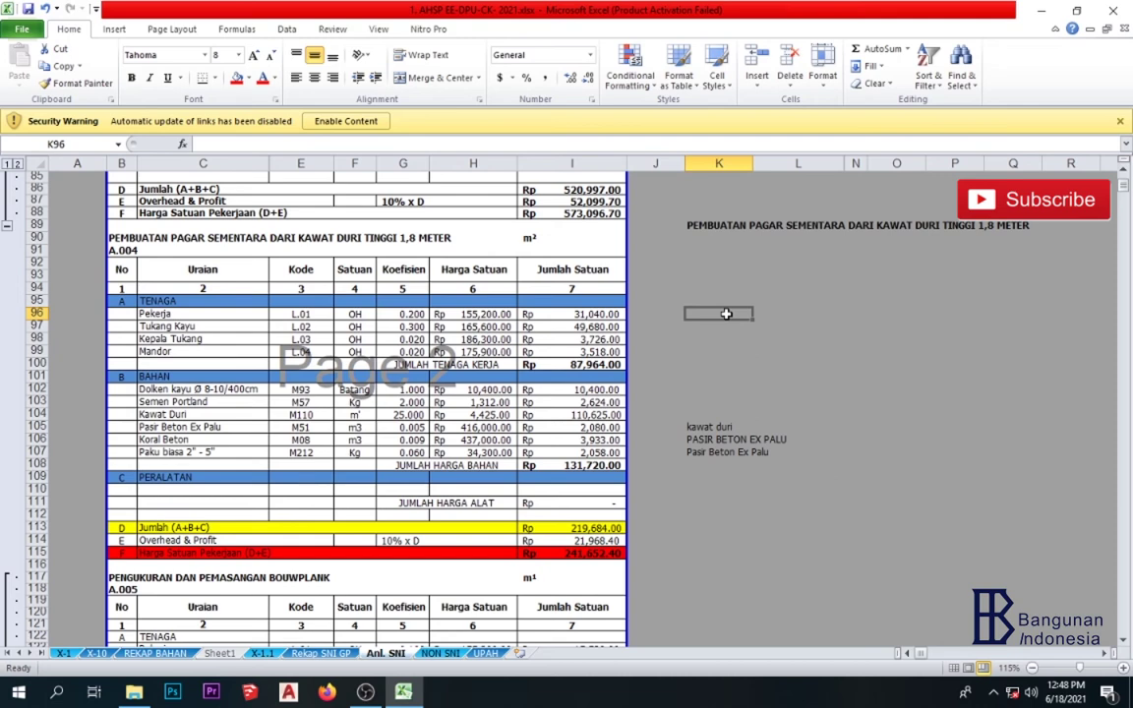
type("54")
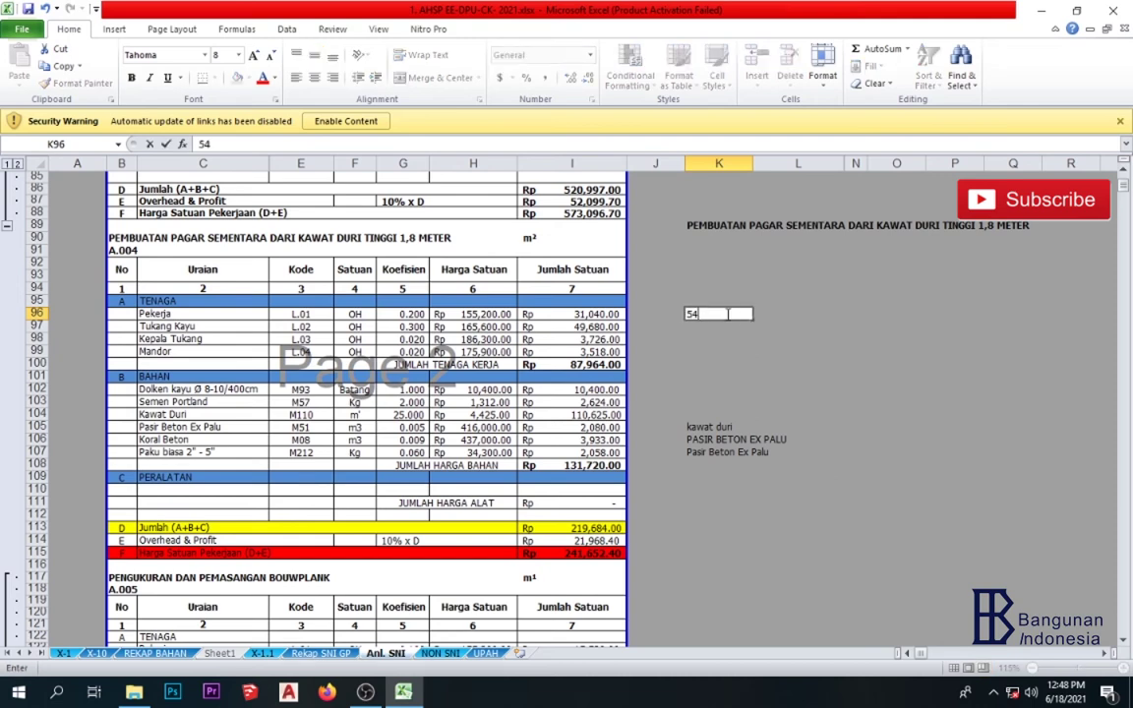
left_click(772, 316)
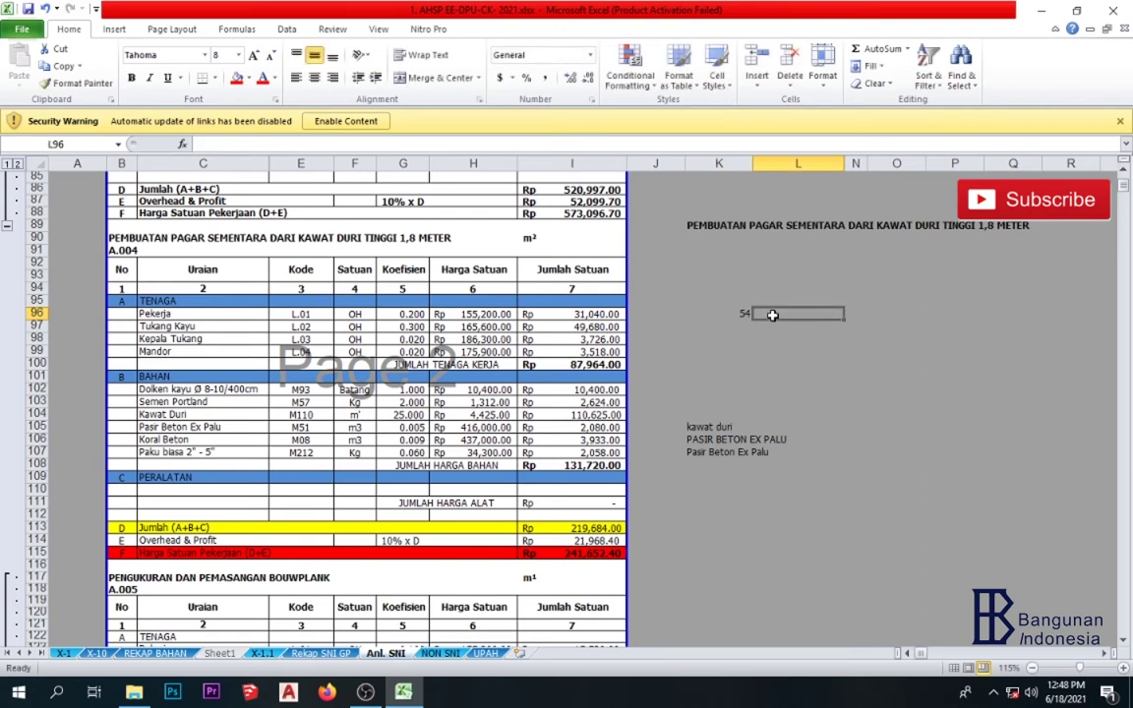
type("=")
left_click(581, 555)
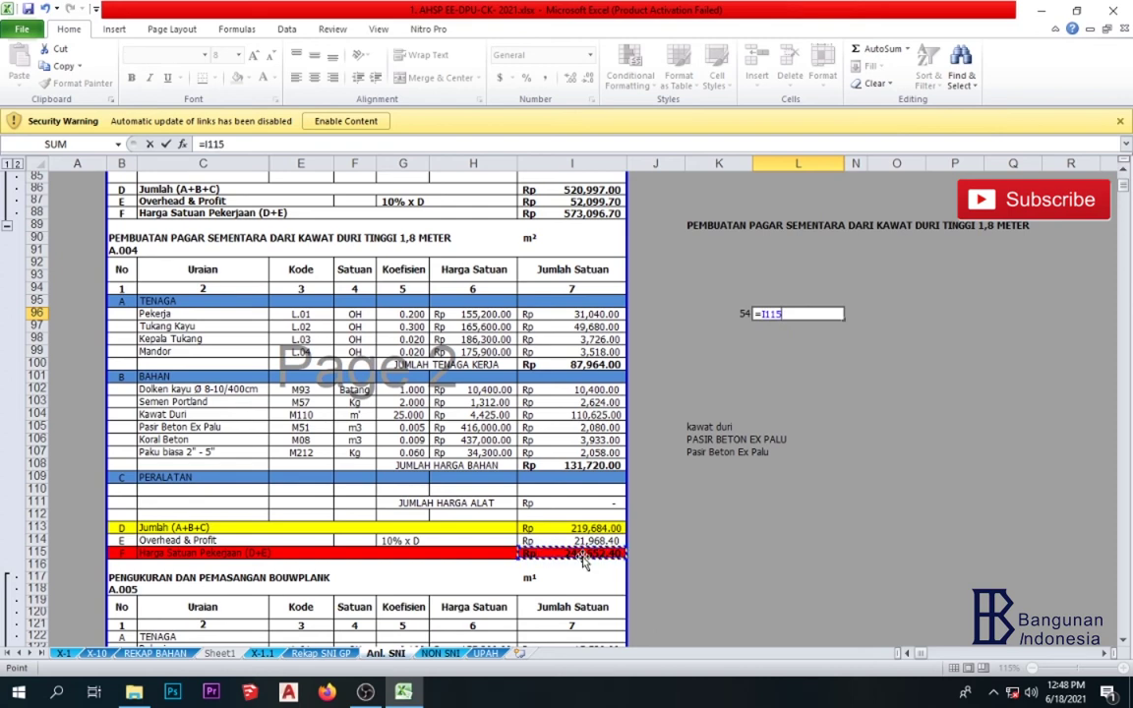
type("*")
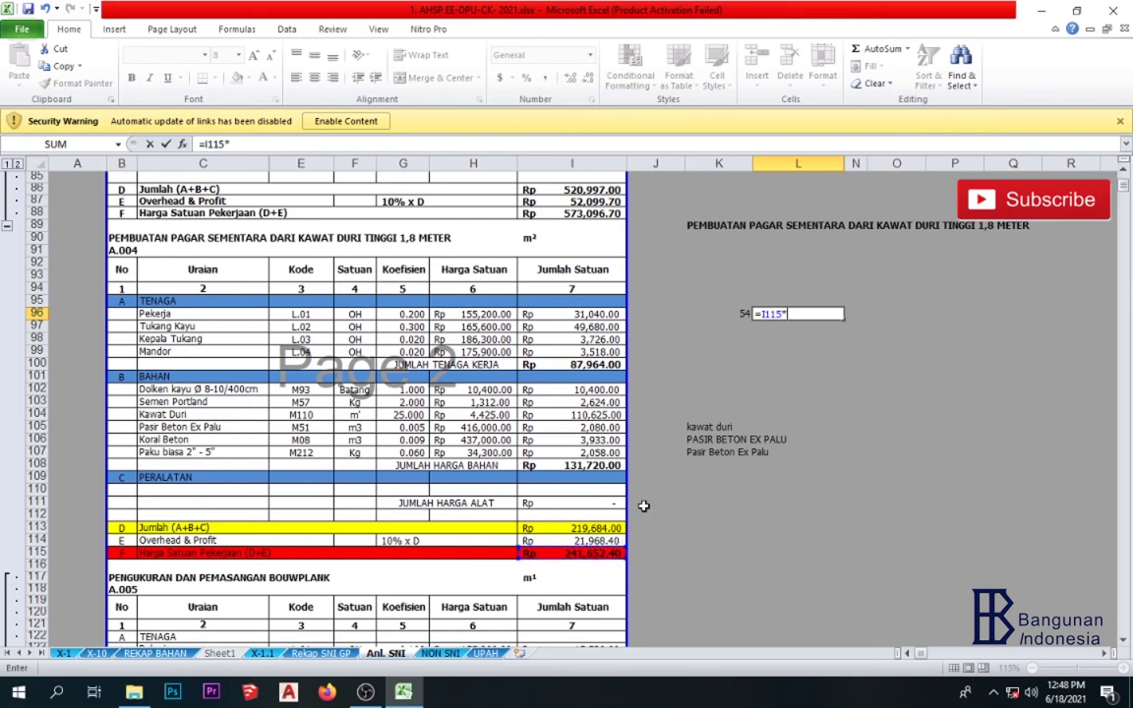
left_click(727, 317)
key("Return")
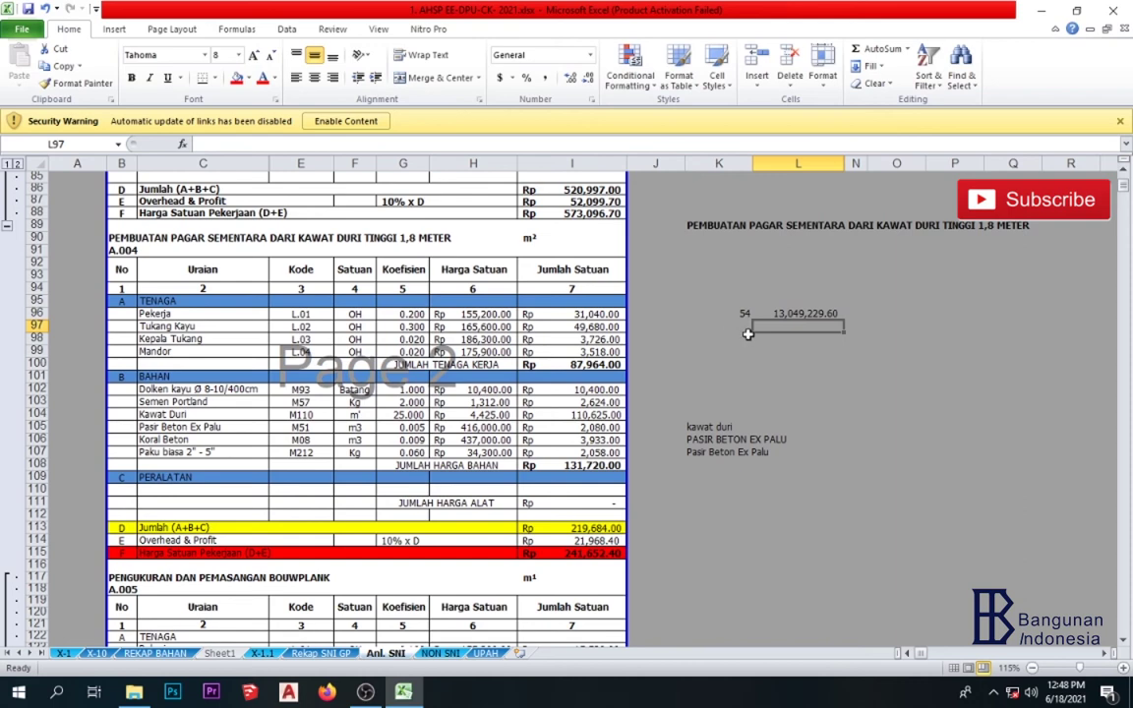
Step: Change the sample quantity in K96 to 18 and check the recalculated cost in L96
left_click(745, 316)
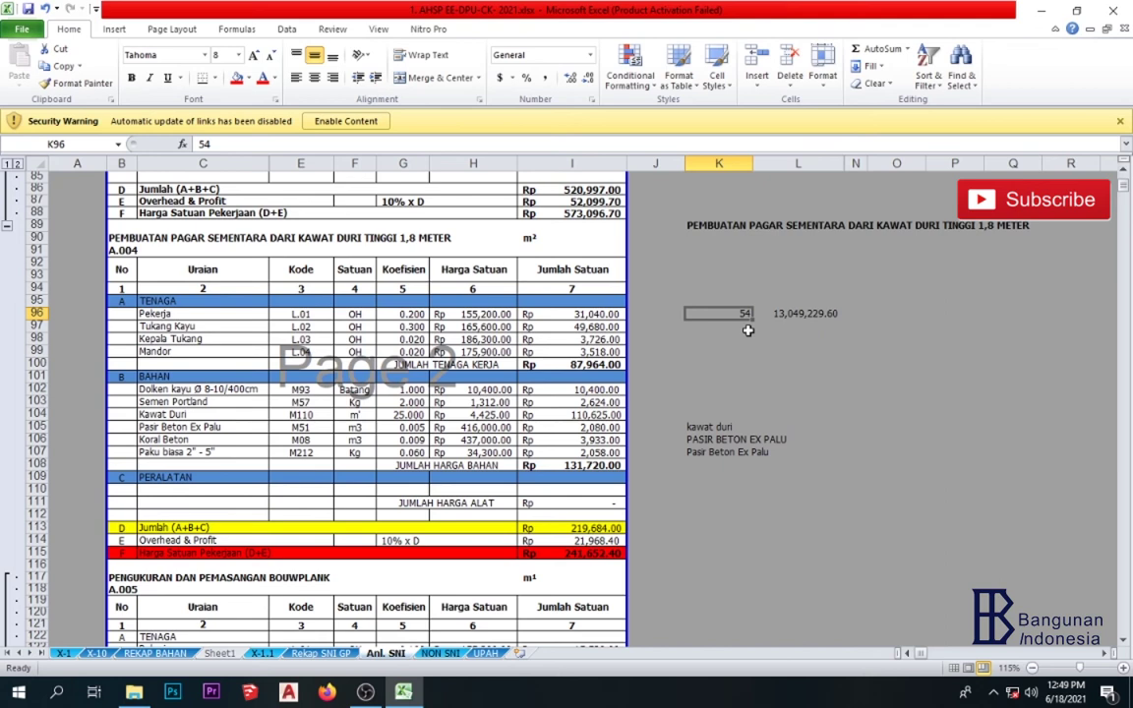
type("1")
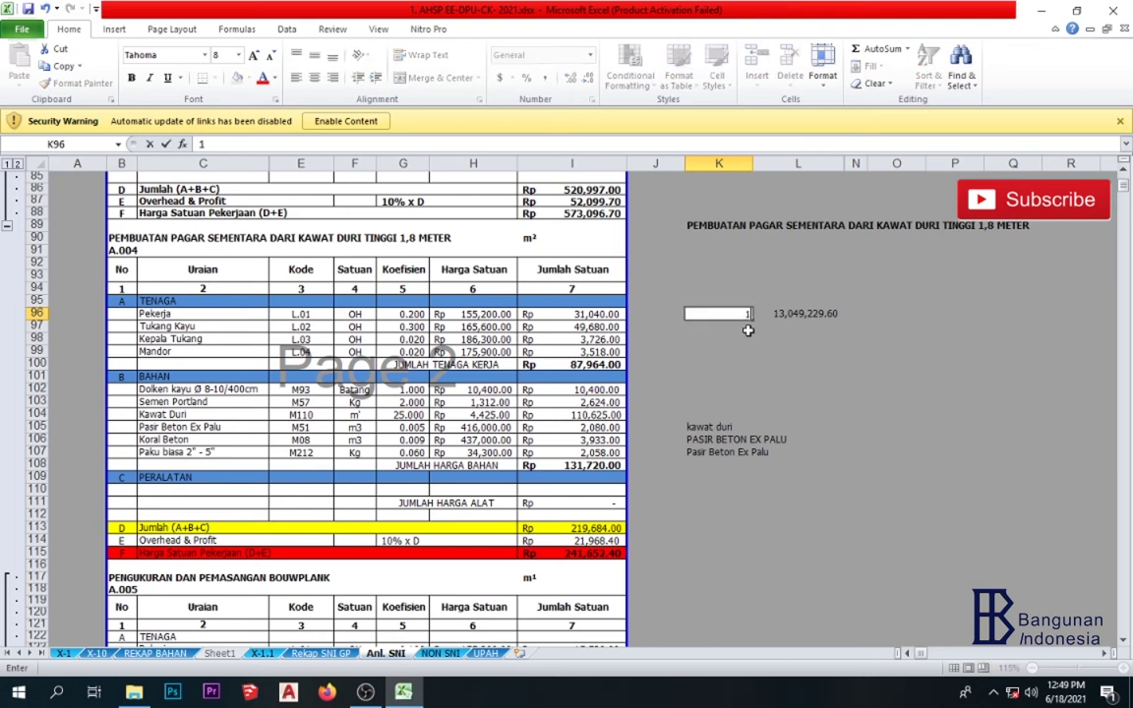
type("8")
key("Return")
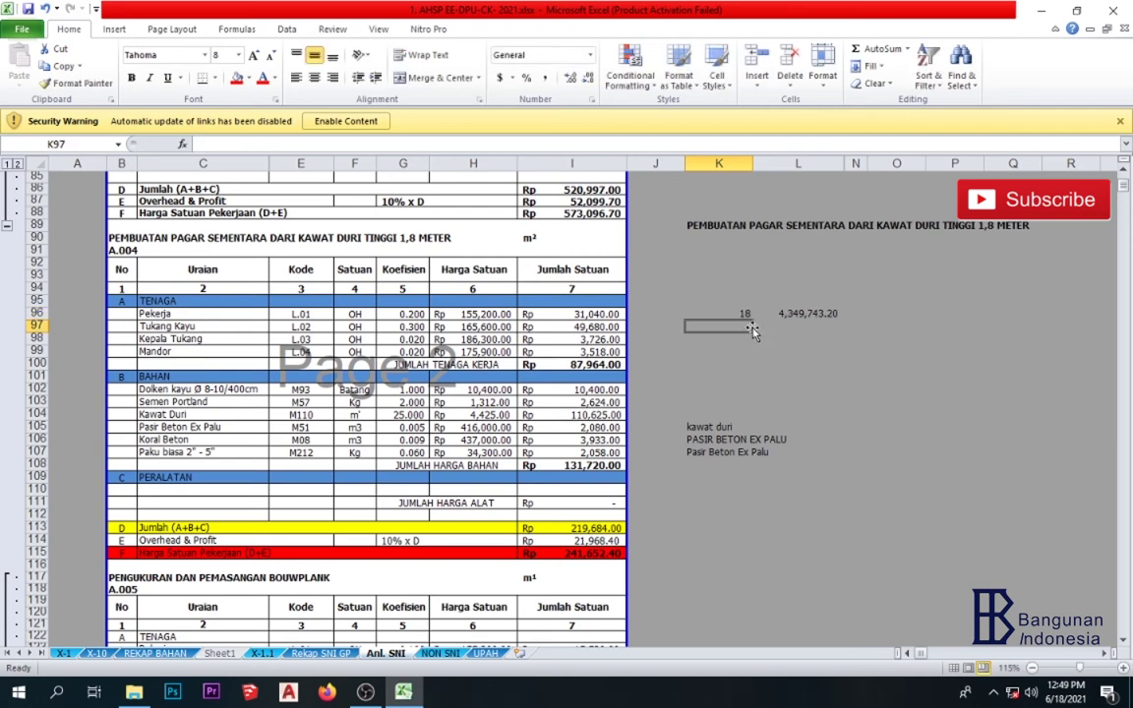
left_click(776, 315)
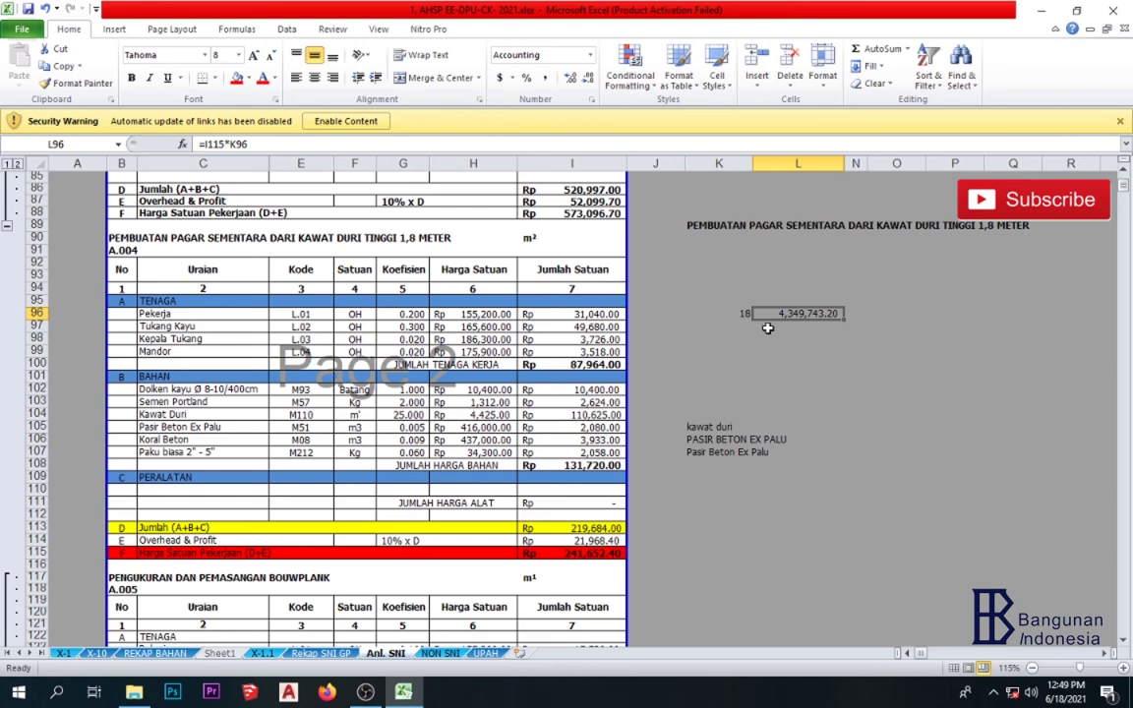
left_click(762, 327)
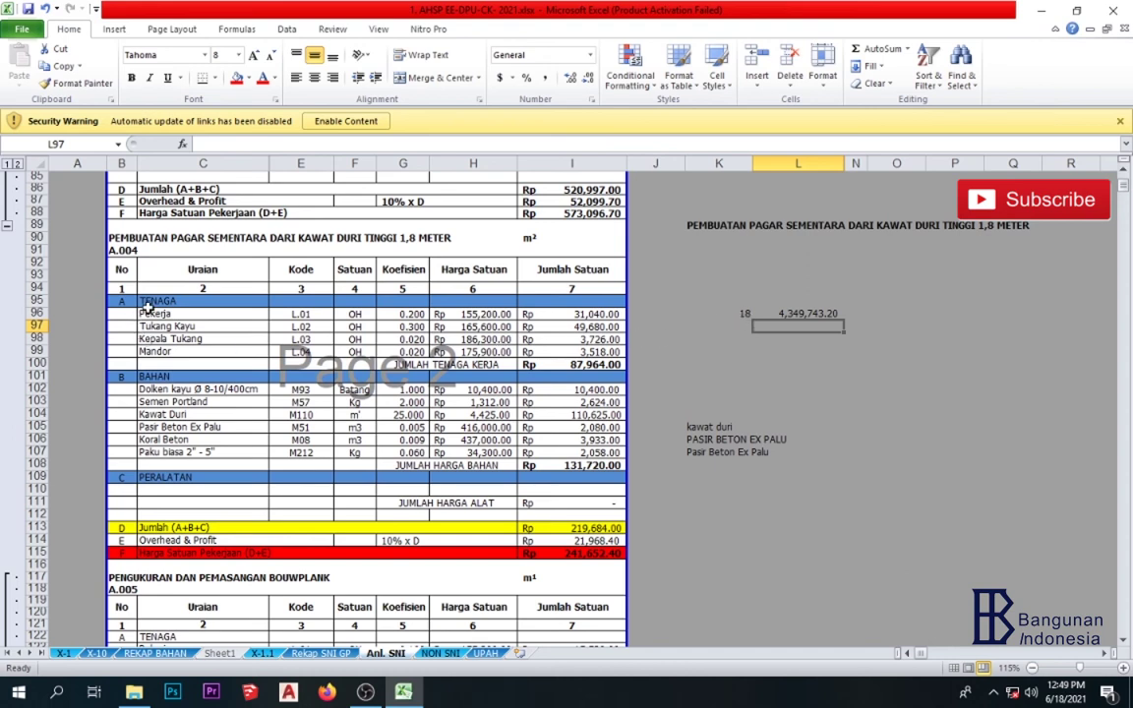
Step: Review the A.005 bouwplank and A.006 temporary office analysis tables below A.004, comparing their sections, coefficients and totals
scroll(152, 300, "down", 4)
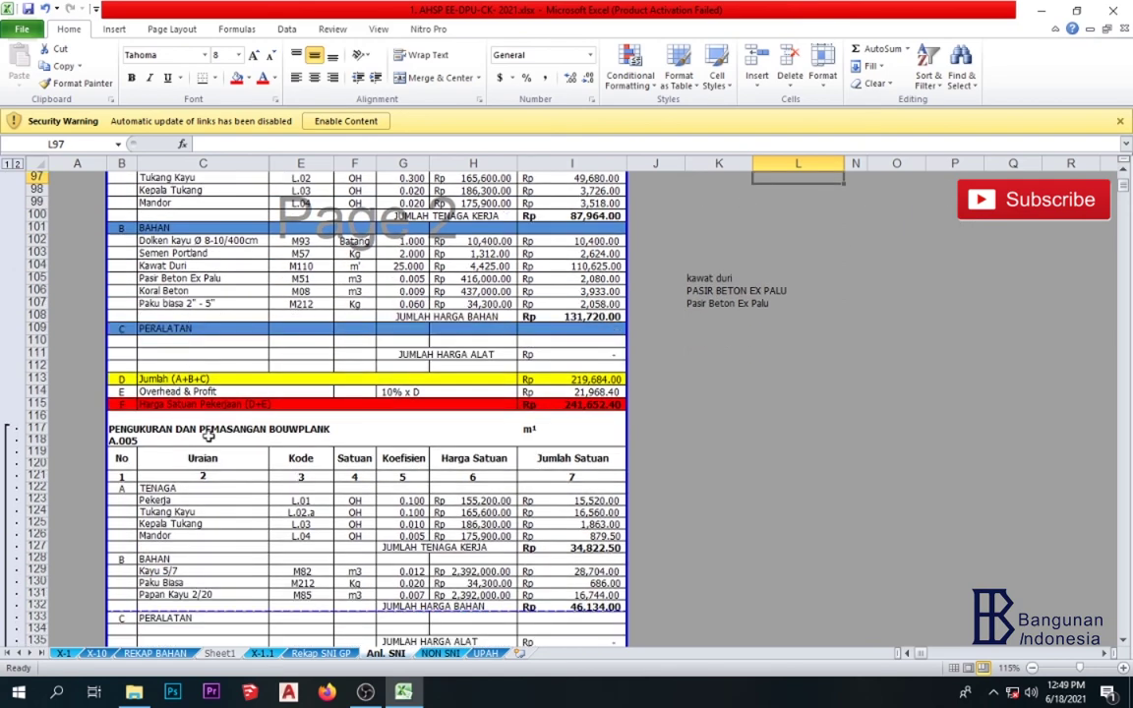
scroll(208, 437, "down", 4)
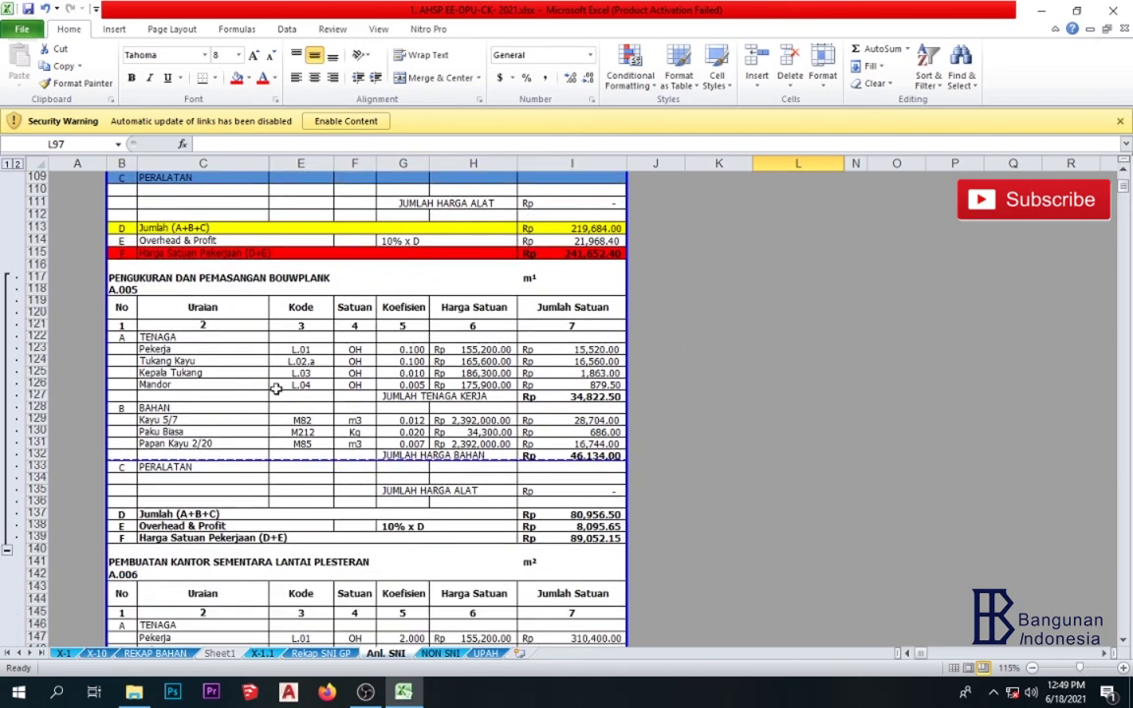
scroll(277, 389, "down", 1)
scroll(276, 390, "down", 10)
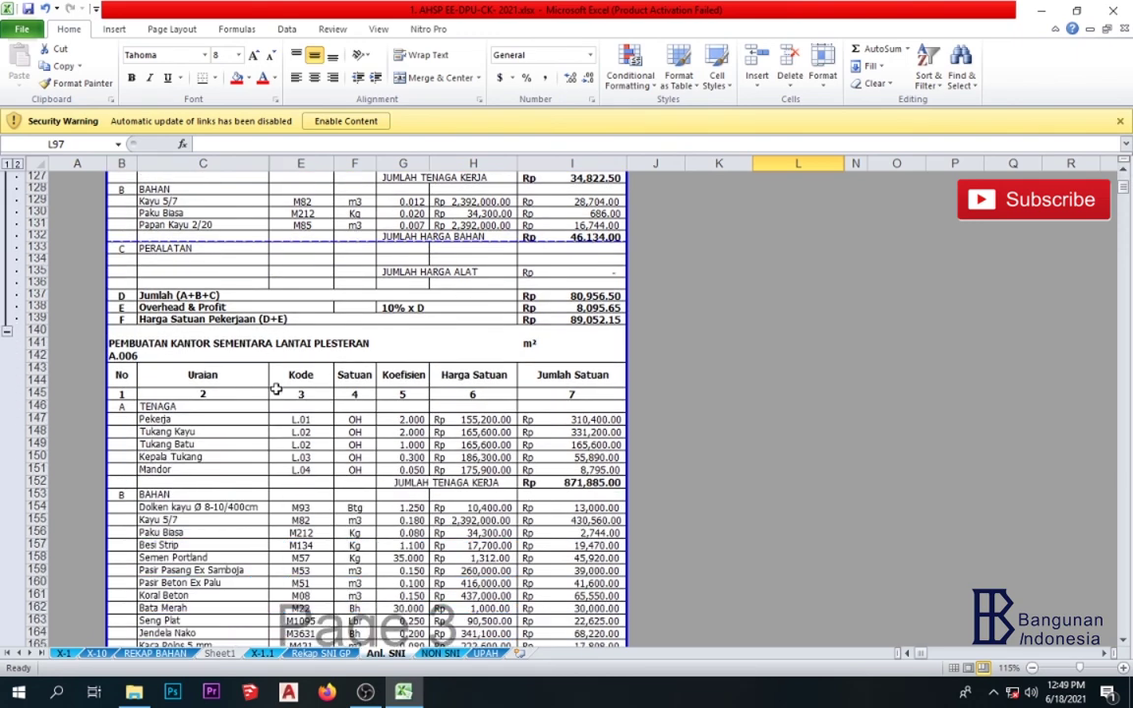
scroll(276, 390, "down", 1)
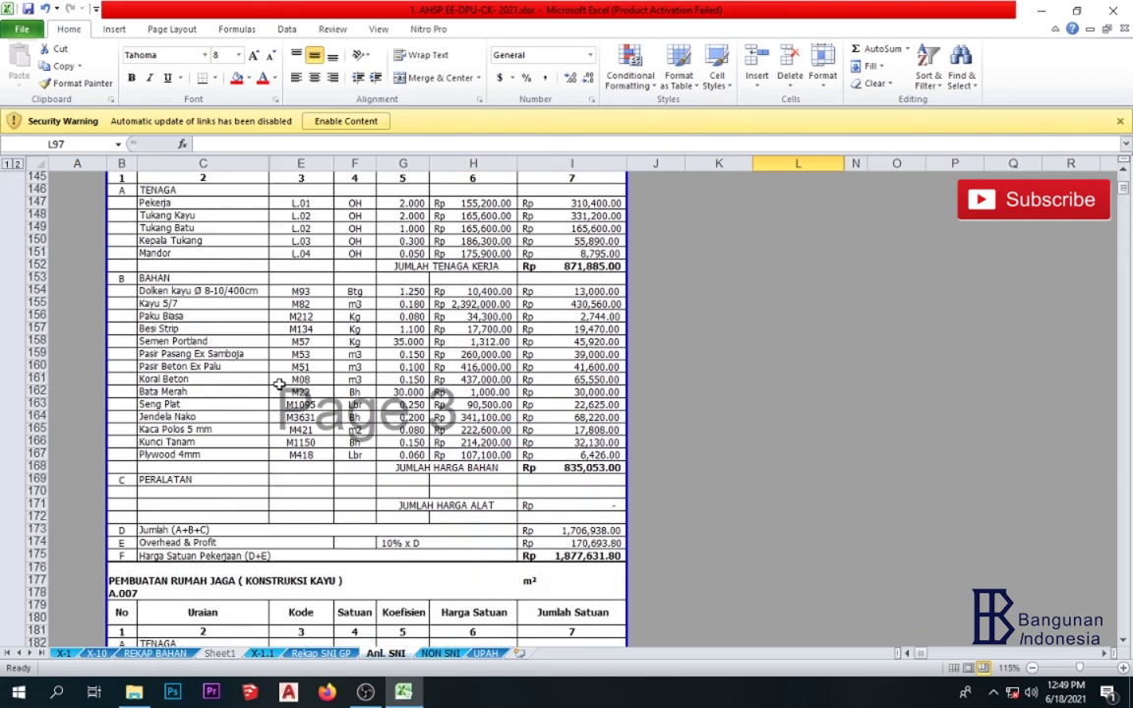
scroll(290, 384, "down", 1)
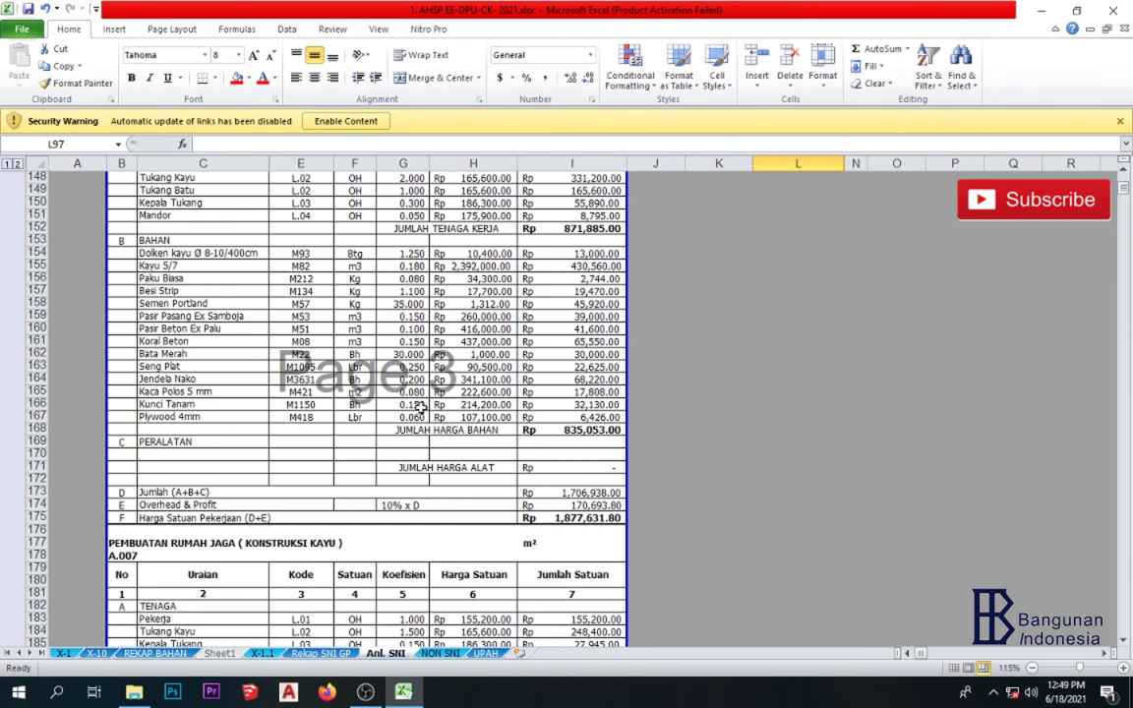
scroll(414, 405, "up", 3)
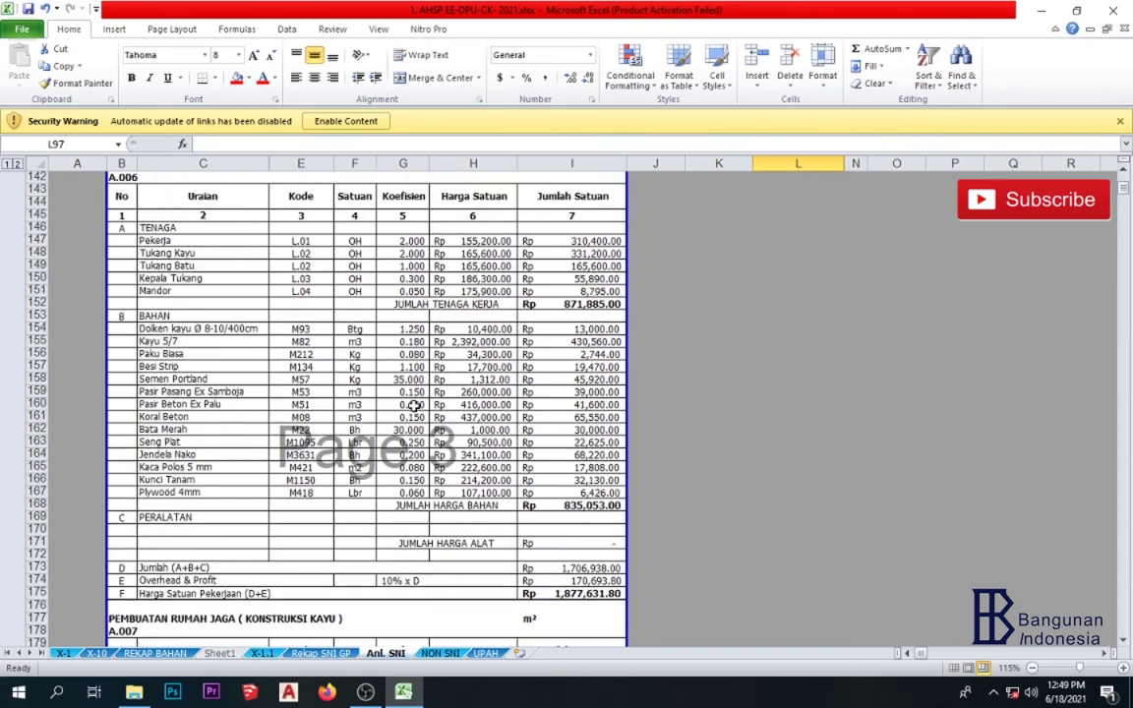
scroll(406, 406, "up", 1)
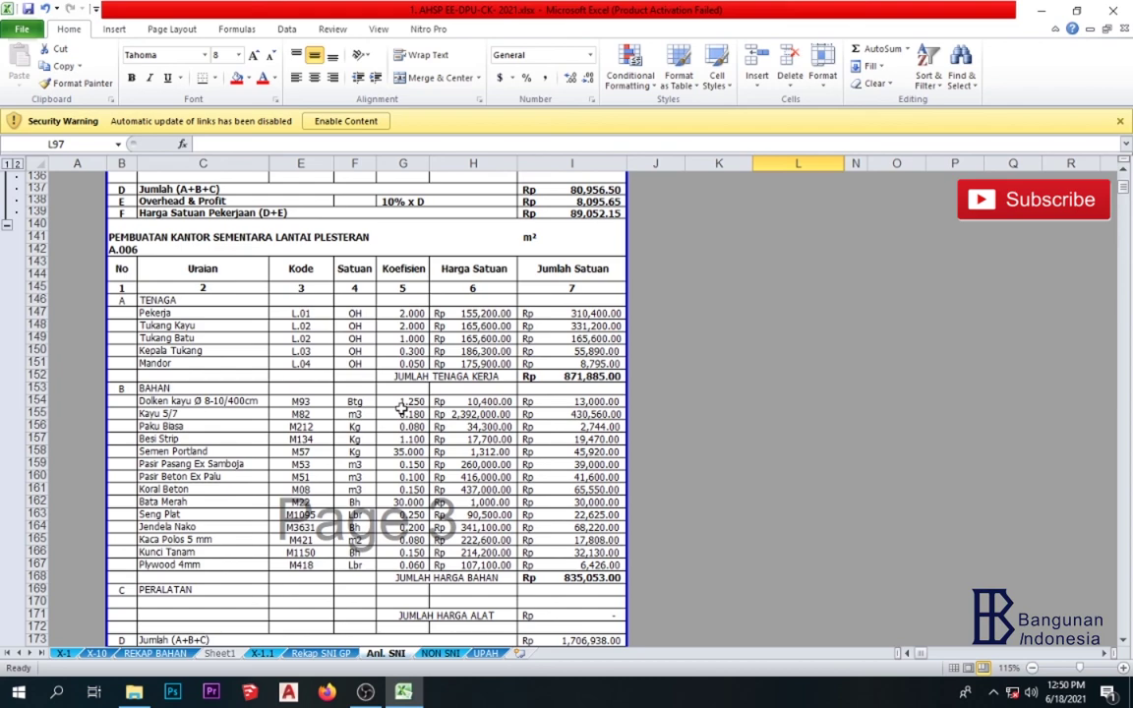
scroll(403, 406, "down", 1)
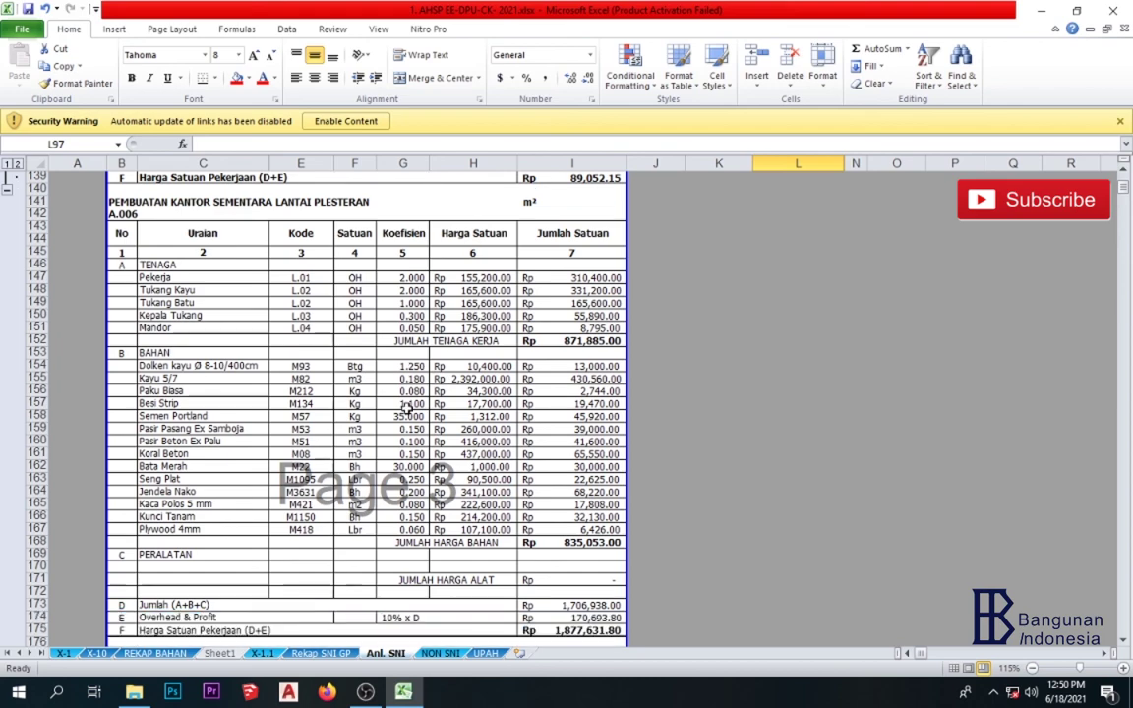